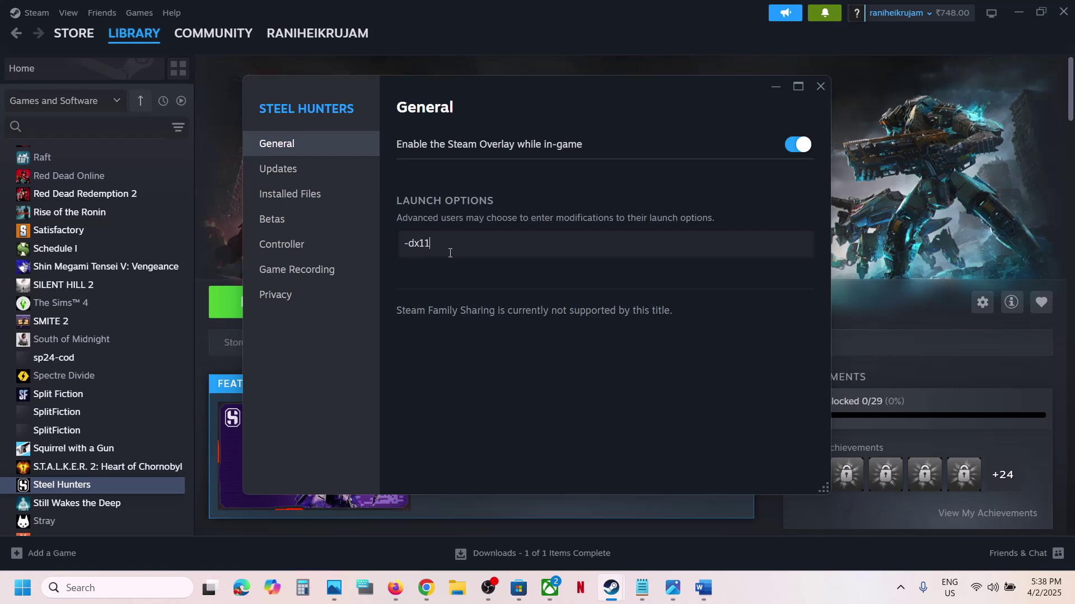
Step: Commit the -dx11 launch option for Steel Hunters and close its properties
left_click(482, 356)
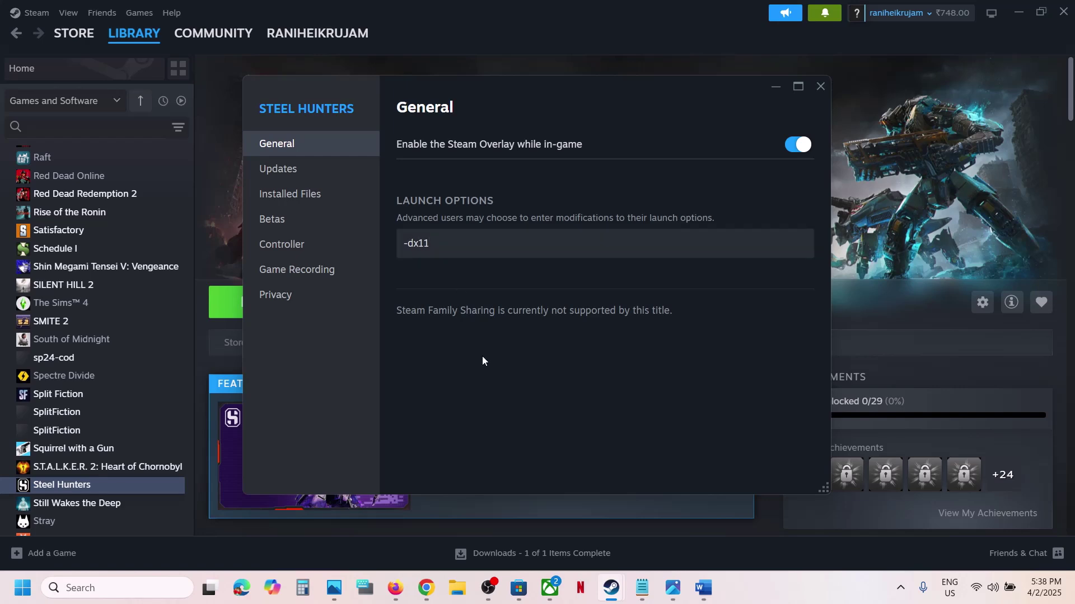
left_click(817, 85)
Step: Reopen the Steel Hunters properties, replace the launch option with -dx12, and close them
right_click(119, 490)
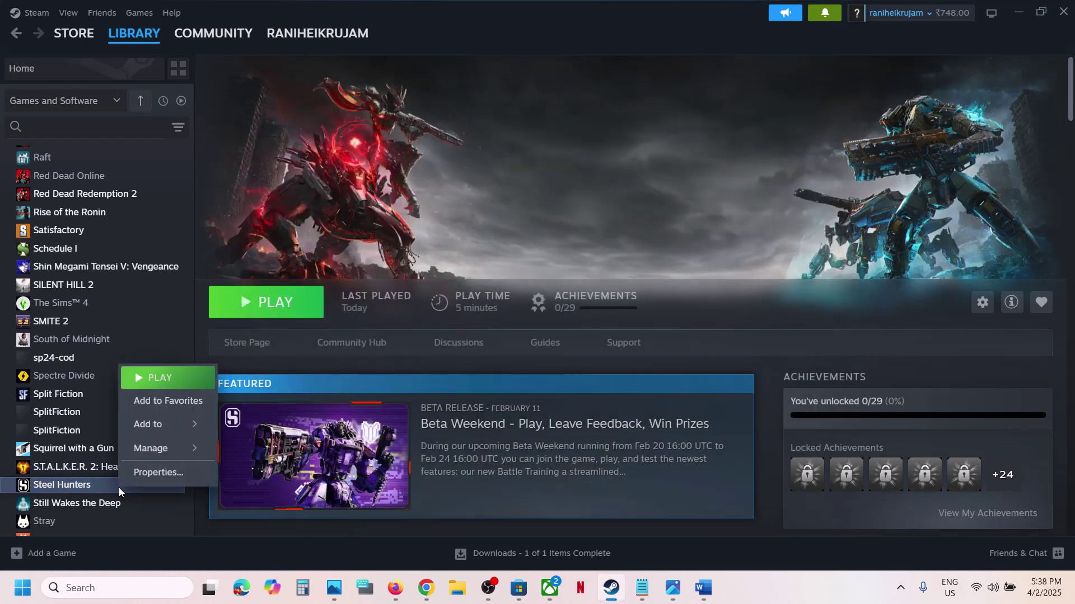
left_click(167, 475)
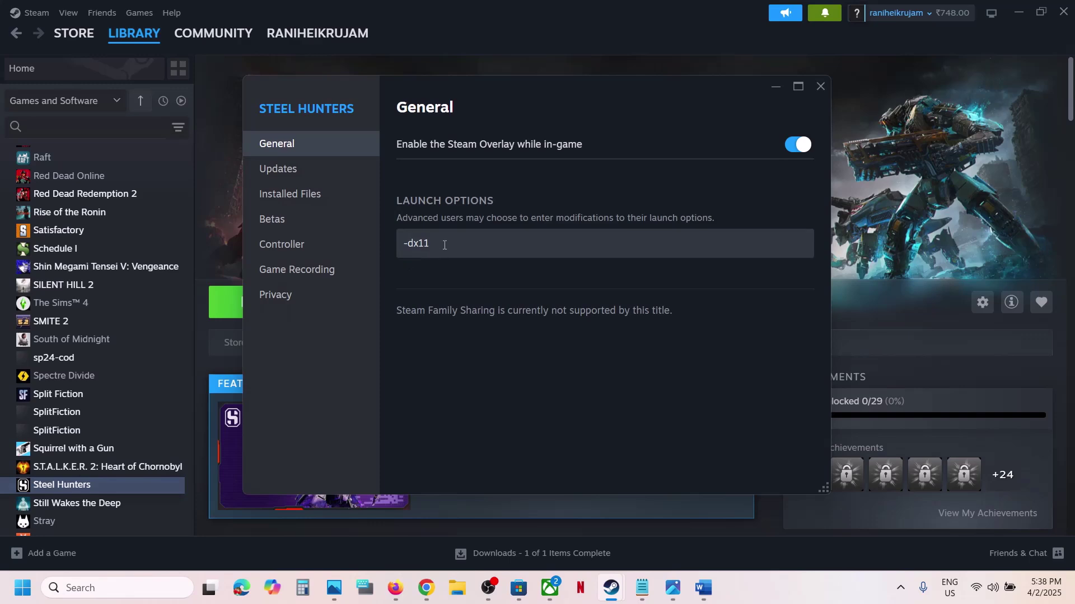
left_click_drag(445, 245, 395, 248)
type("-dx12")
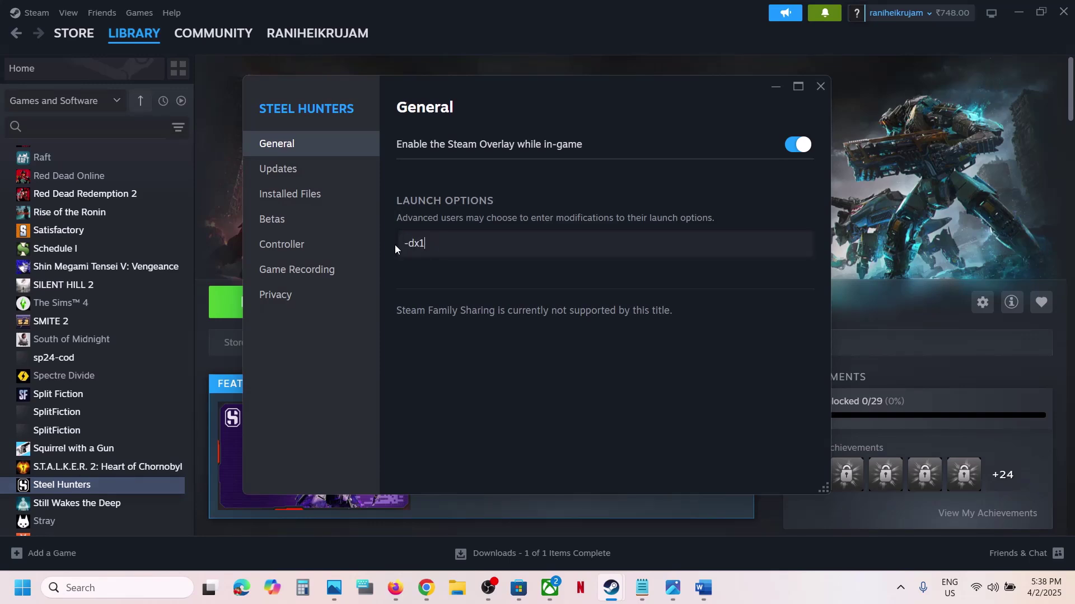
left_click(462, 294)
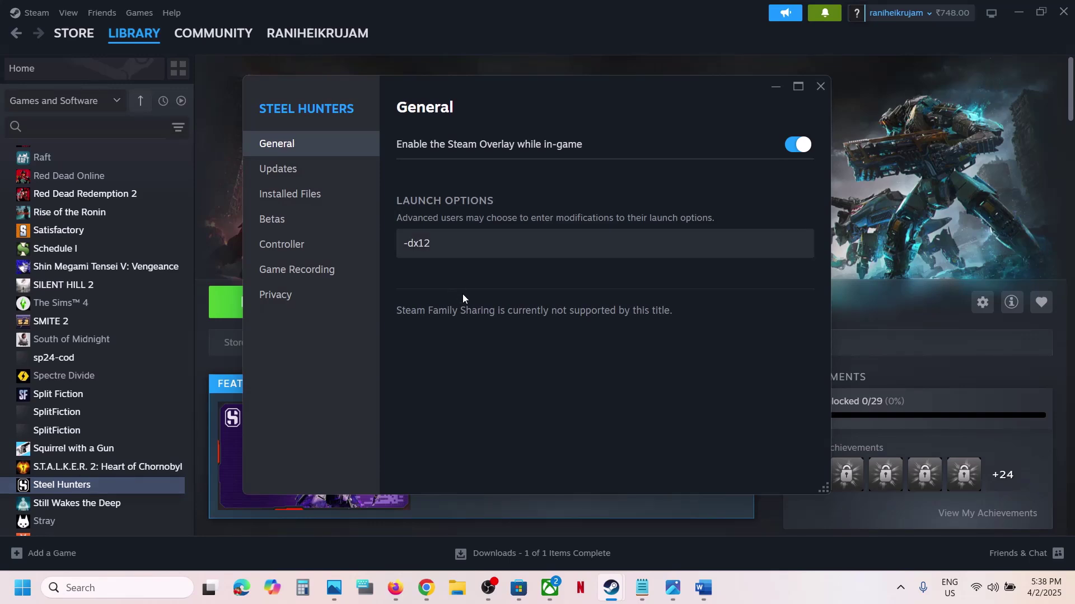
left_click(820, 88)
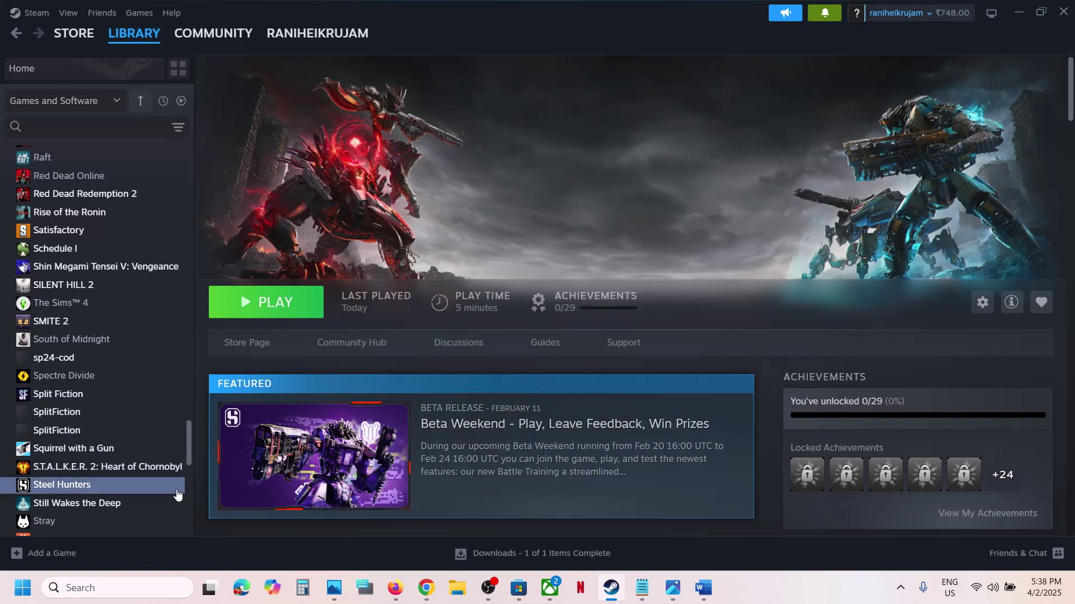
Step: Clear the launch options in the Steel Hunters properties and close them
right_click(157, 486)
left_click(193, 471)
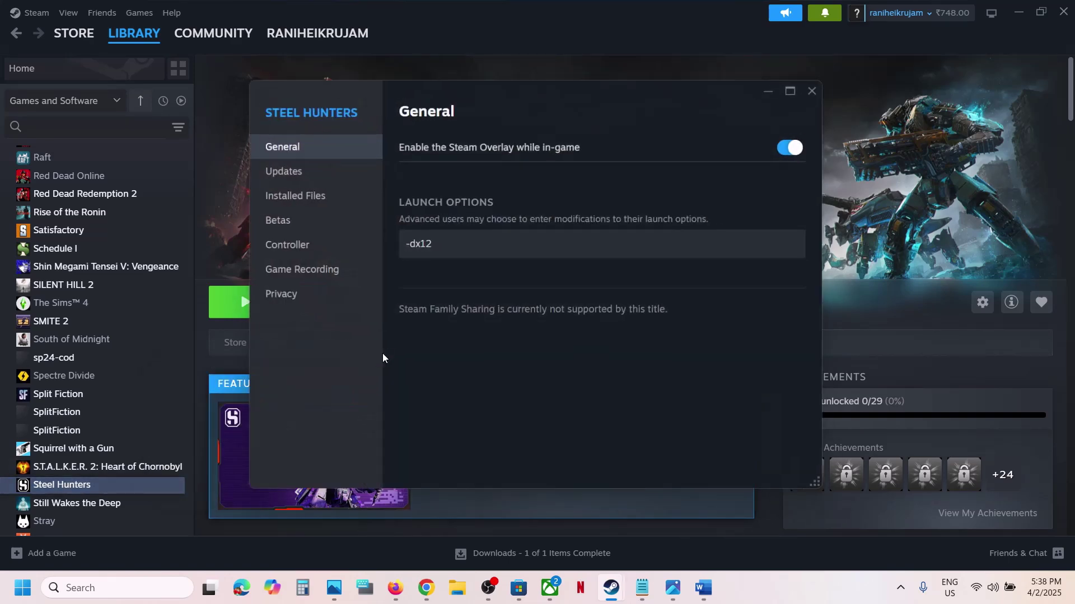
key("ctrl+a")
key("BackSpace")
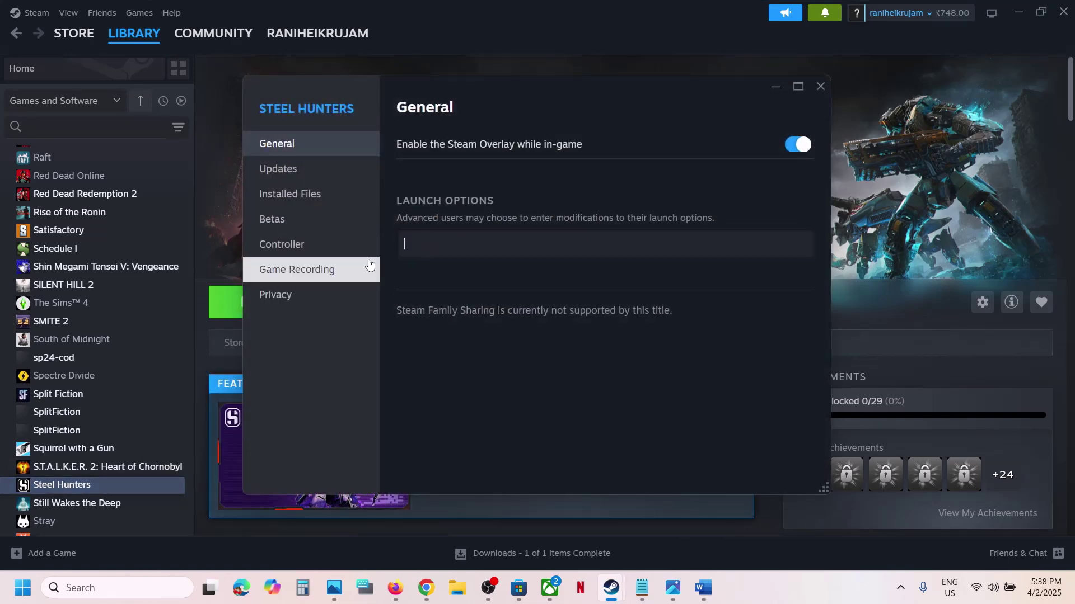
left_click(534, 352)
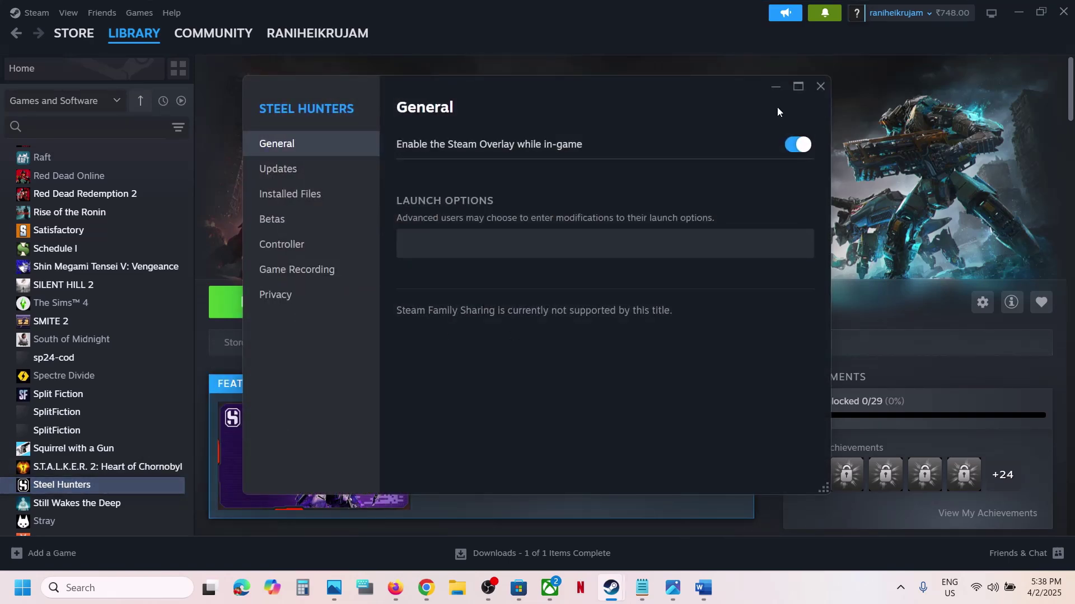
left_click(820, 86)
Step: Switch to Word and read Step 2 of the notes on running the game as an administrator
left_click(704, 588)
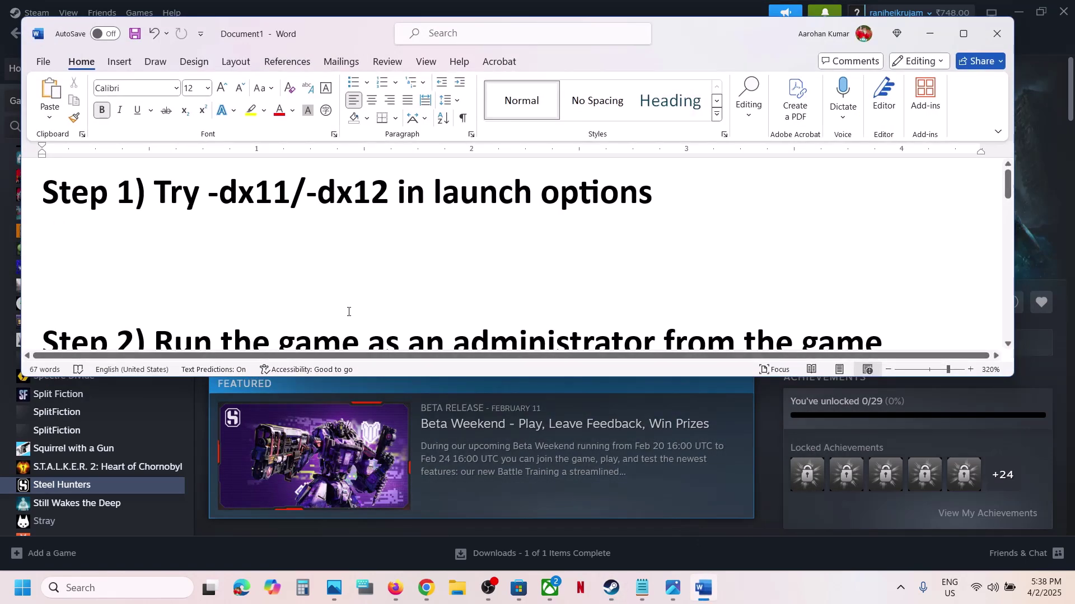
scroll(351, 310, "down", 3)
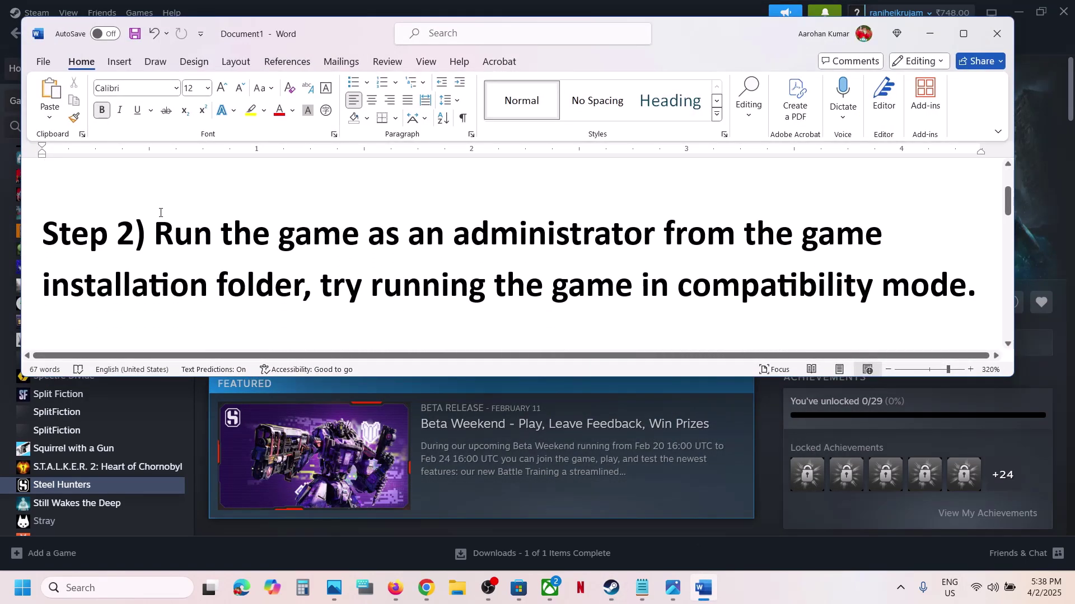
left_click_drag(156, 221, 311, 287)
Step: Return to Steam and browse the local installation files of Steel Hunters
key("alt+Tab")
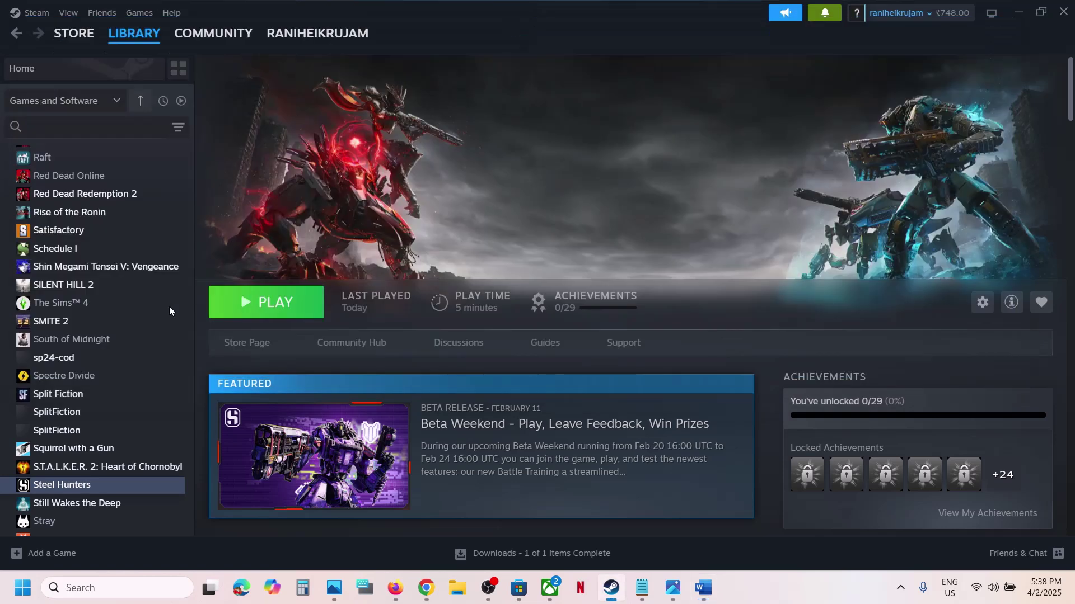
right_click(76, 485)
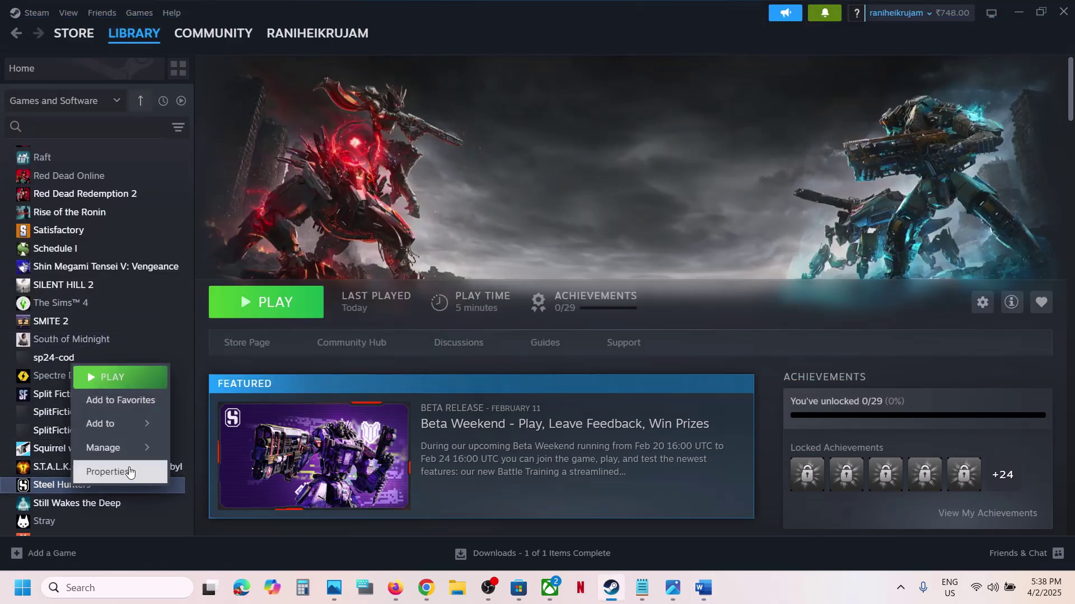
mouse_move(116, 450)
mouse_move(148, 448)
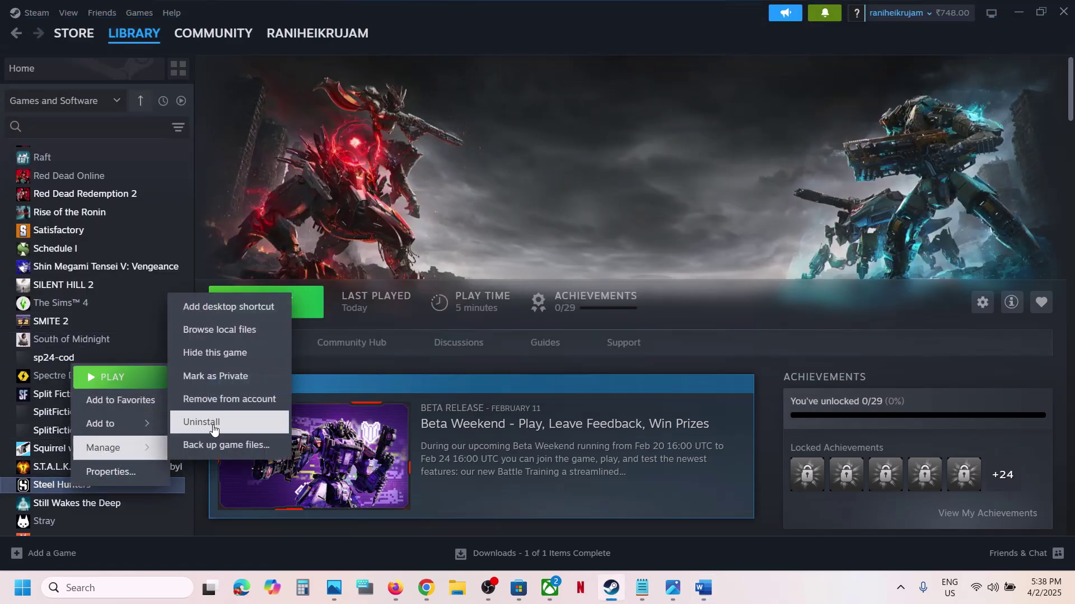
left_click(222, 331)
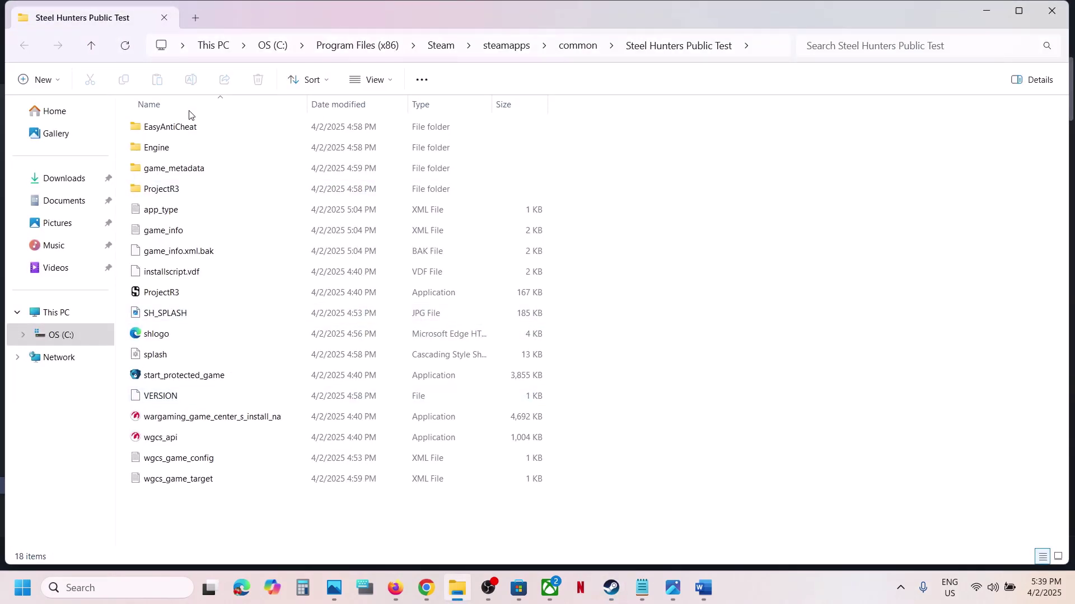
Step: Go to the ProjectR3 > Binaries > Win64 folder and select the ProjectR3-Win64-Shipping application
left_click(172, 194)
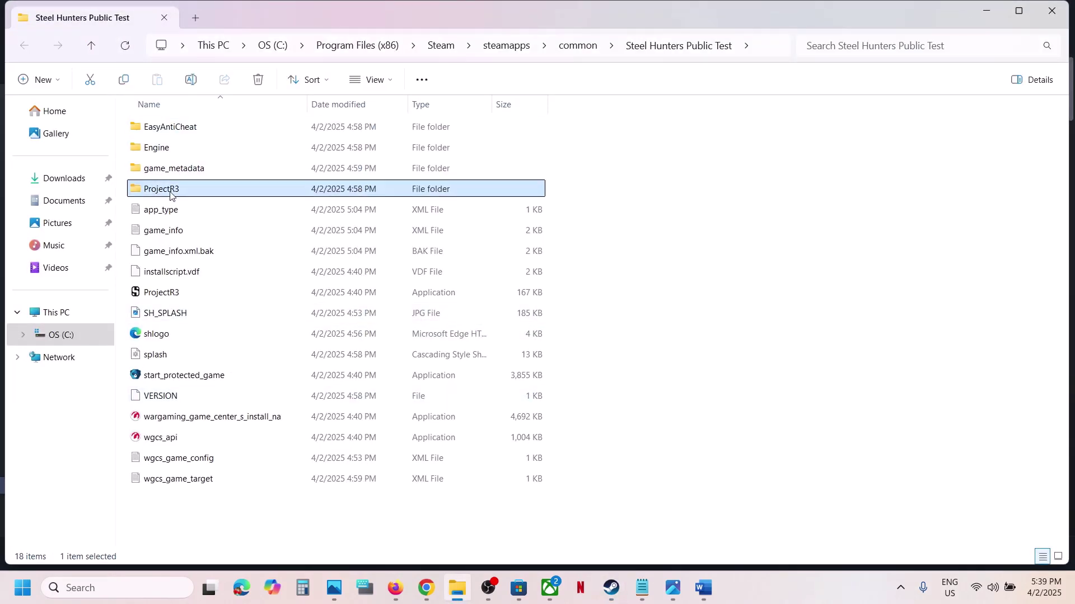
double_click(200, 185)
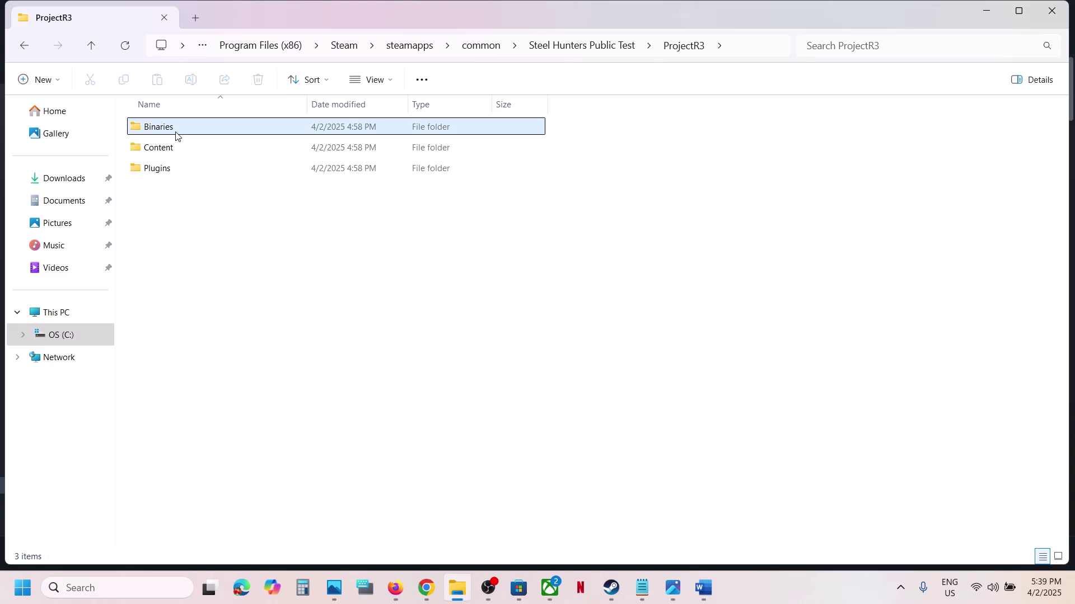
double_click(175, 135)
double_click(175, 136)
left_click(202, 171)
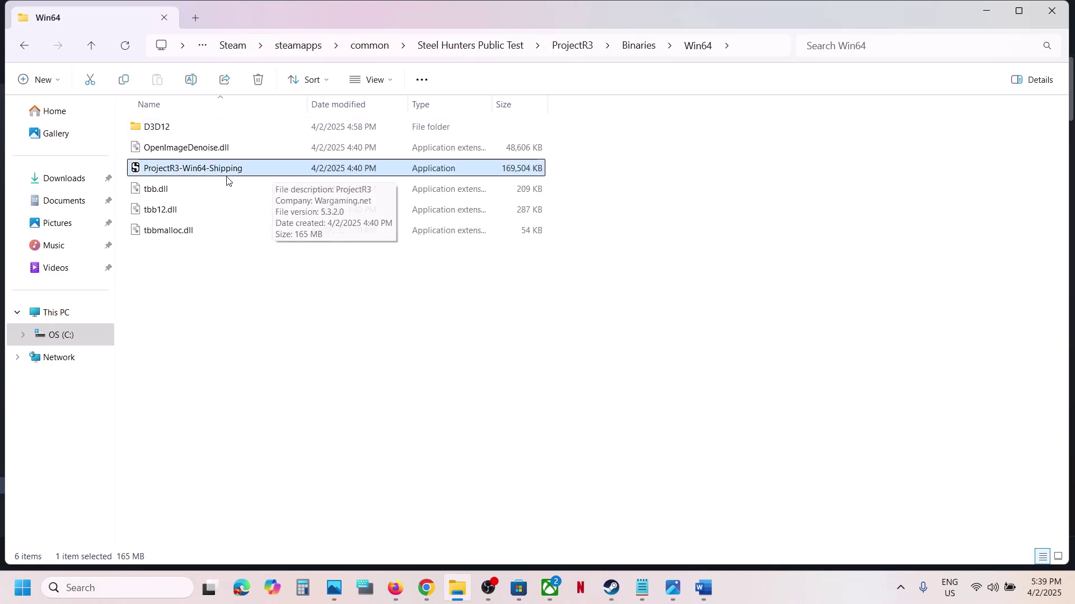
Step: Set ProjectR3-Win64-Shipping to run as an administrator in its compatibility properties and apply the change
right_click(222, 171)
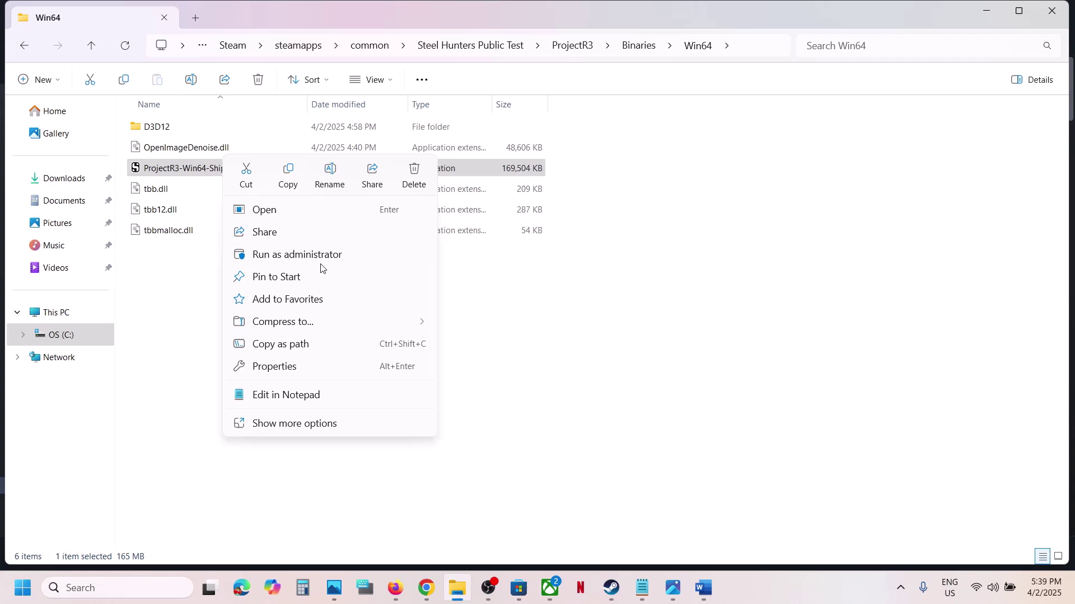
left_click(295, 365)
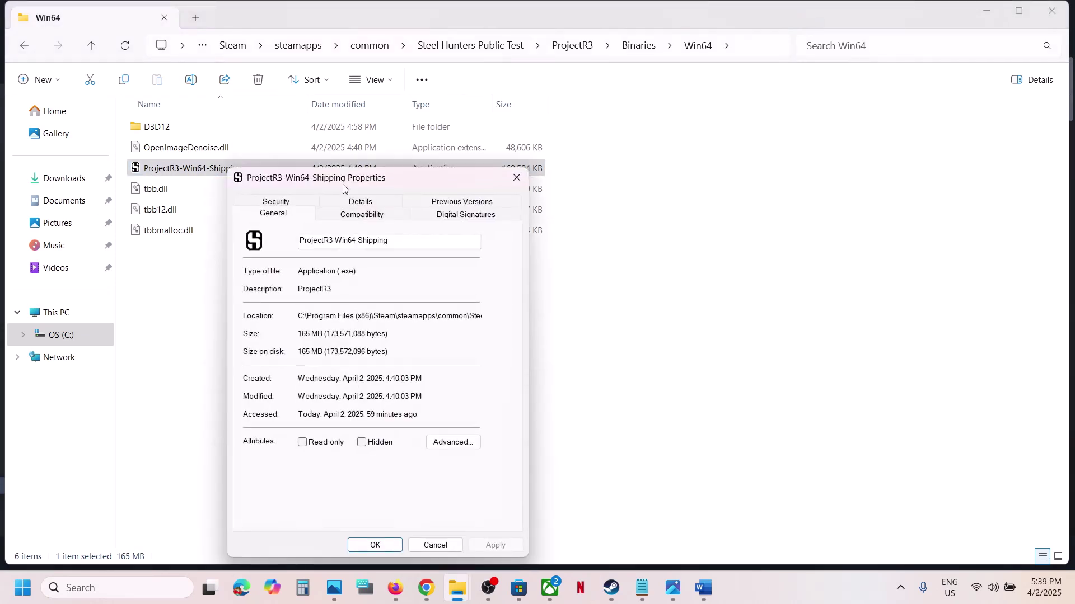
left_click(344, 216)
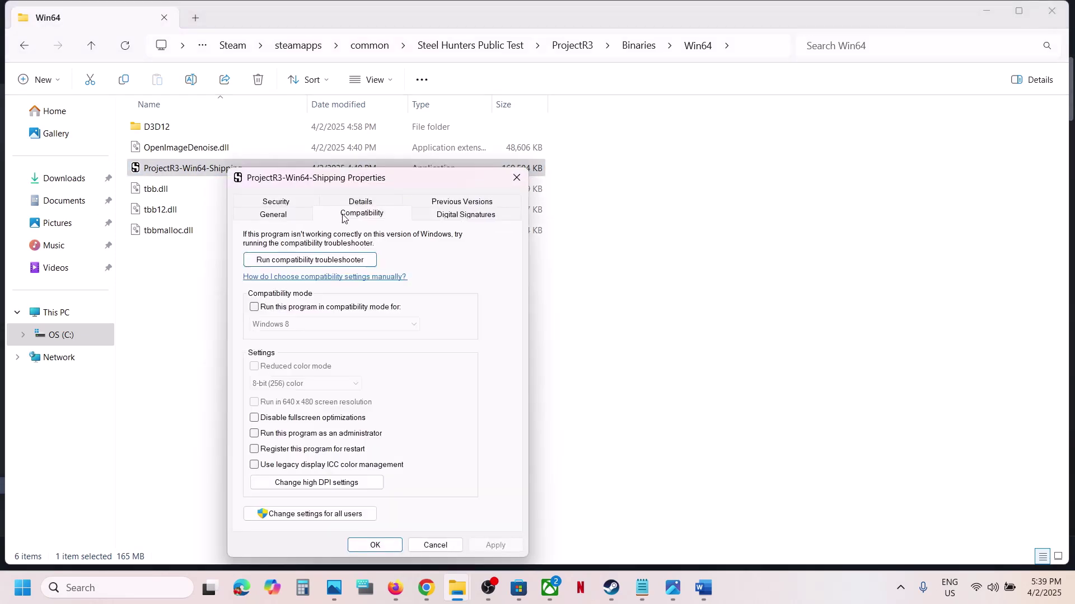
left_click(254, 434)
left_click(490, 547)
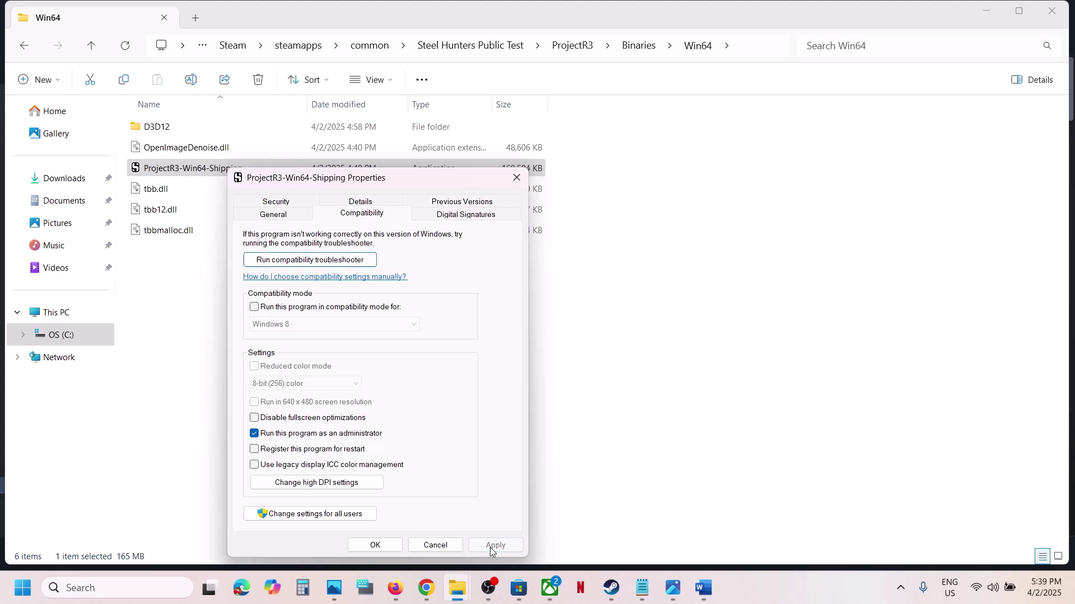
left_click(382, 546)
Step: Enable compatibility mode for Windows 8 on ProjectR3-Win64-Shipping and save its properties
right_click(204, 176)
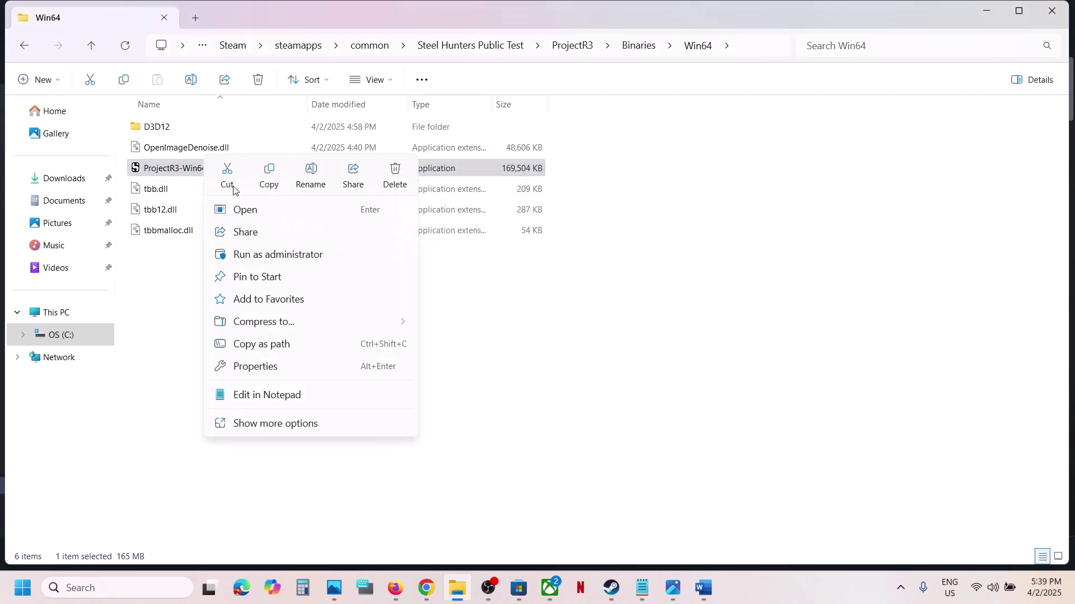
left_click(255, 366)
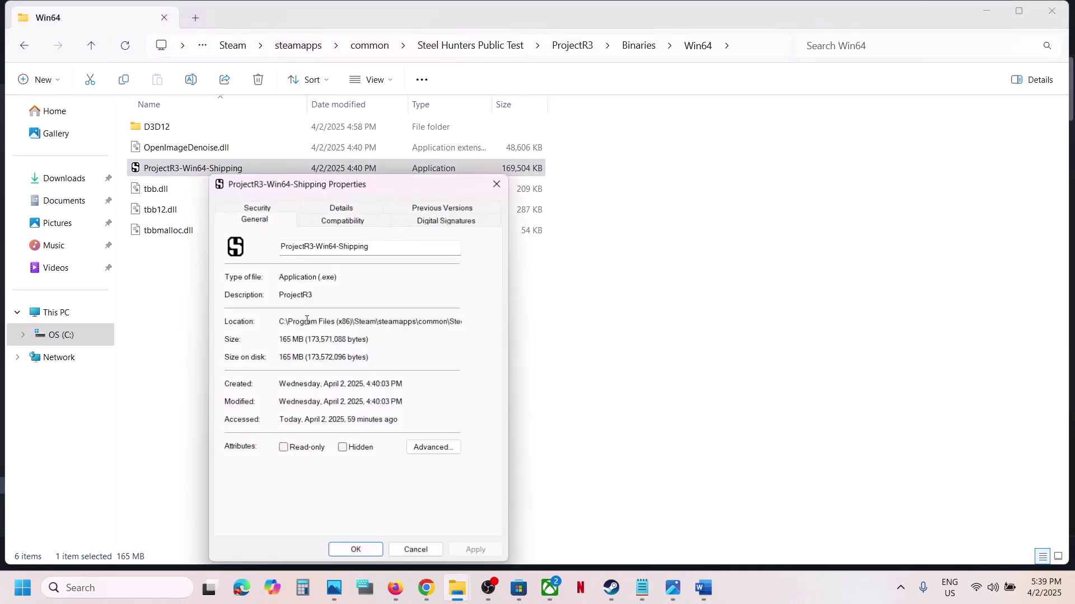
left_click(323, 222)
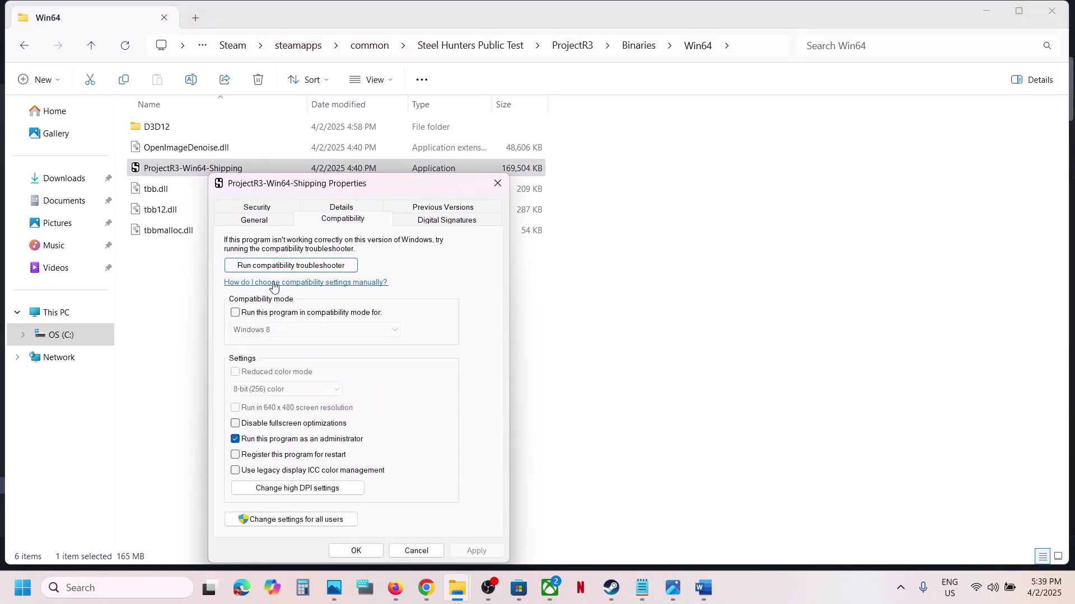
left_click(236, 313)
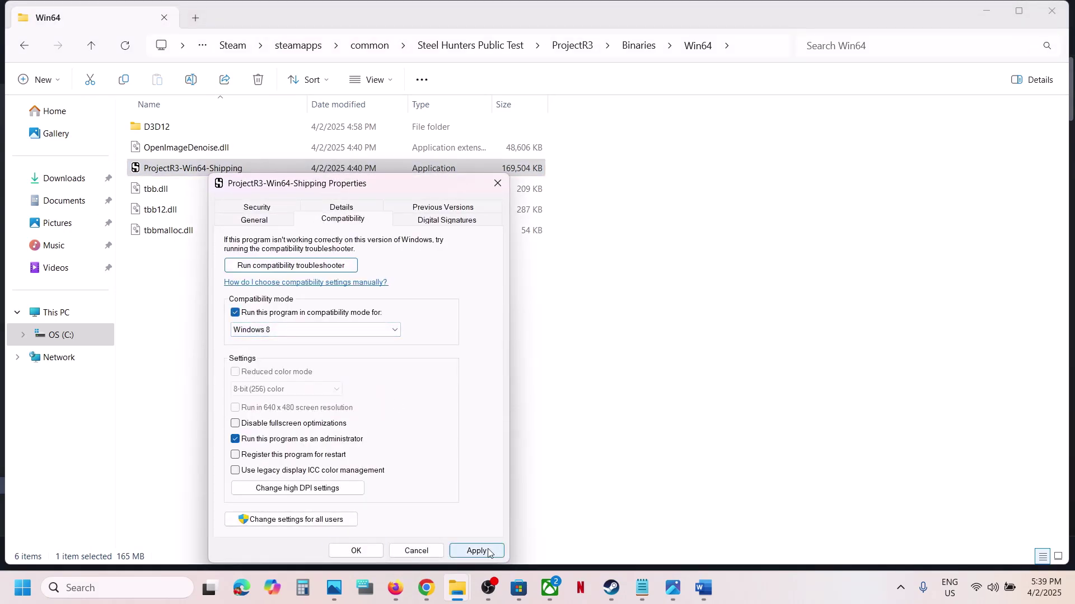
left_click(367, 549)
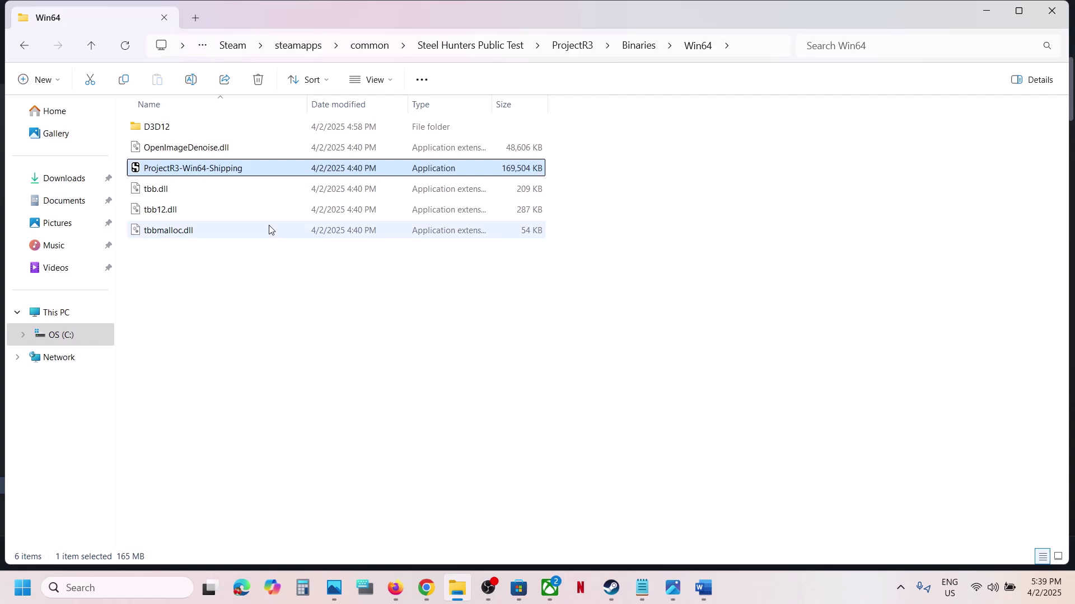
Step: Change the compatibility mode of ProjectR3-Win64-Shipping to Windows 7, disable fullscreen optimizations, and save the properties
right_click(188, 172)
left_click(240, 364)
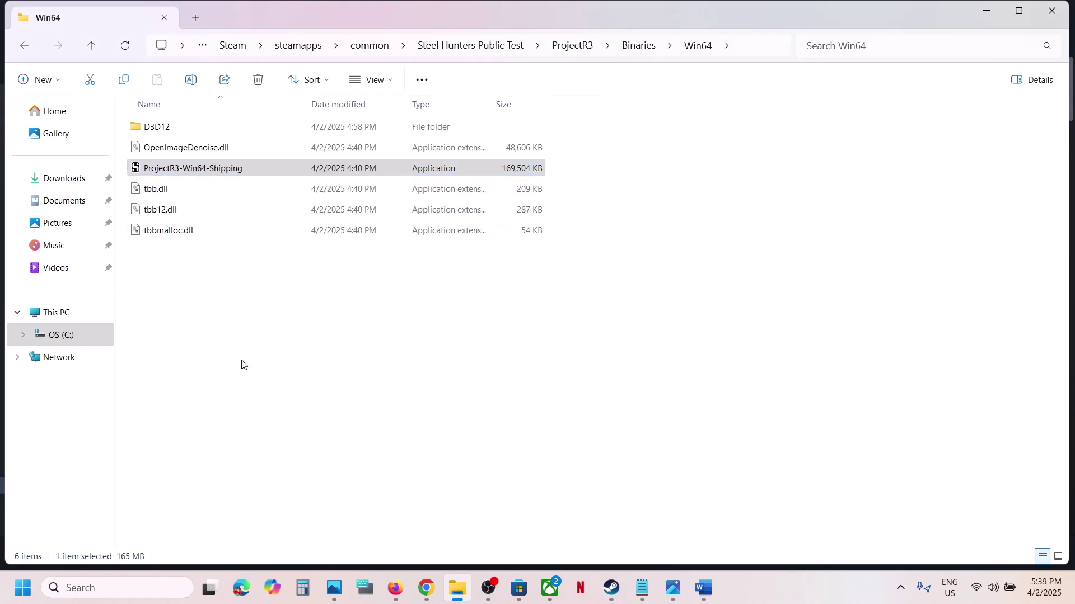
left_click(336, 206)
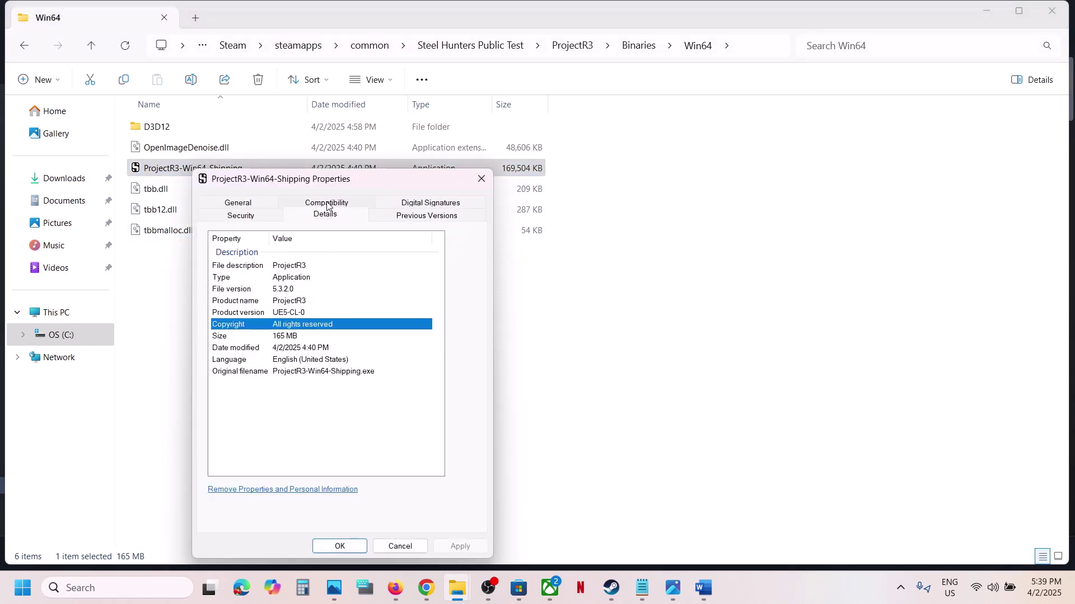
left_click(328, 205)
left_click(255, 328)
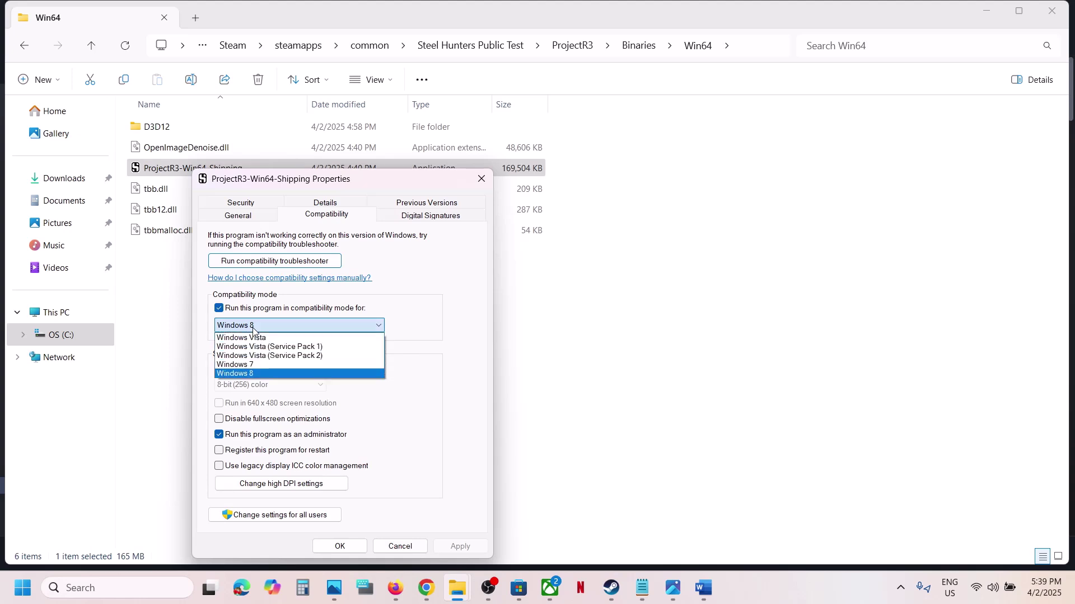
left_click(253, 369)
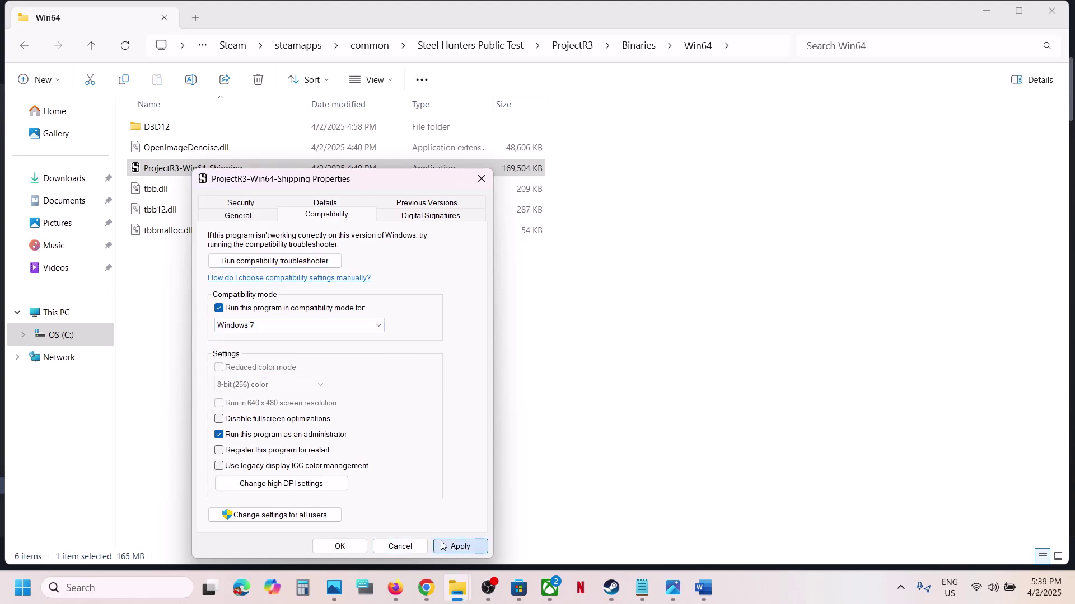
left_click(459, 546)
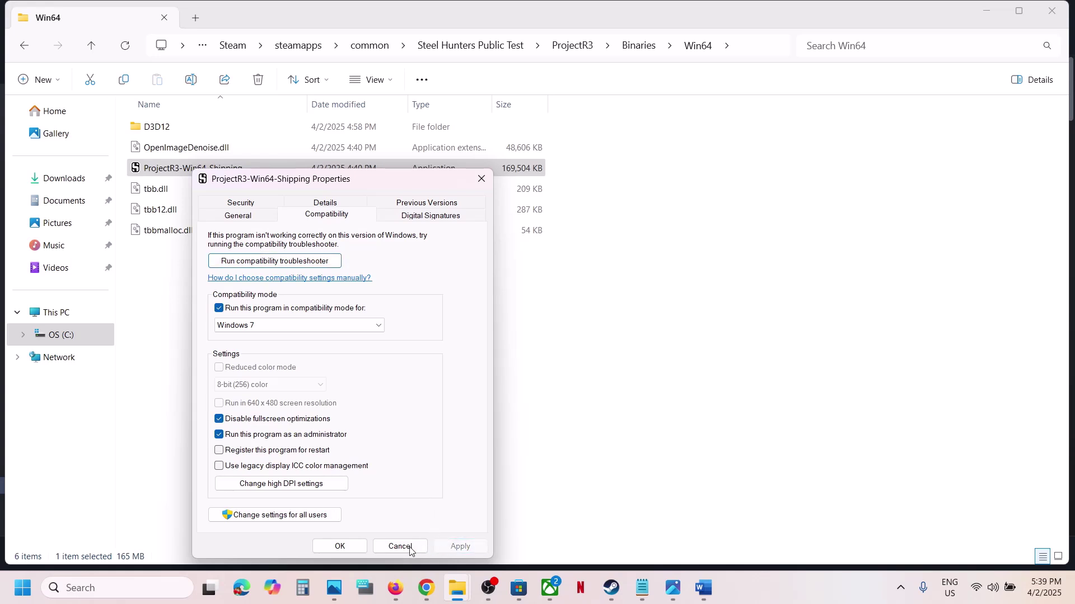
left_click(356, 546)
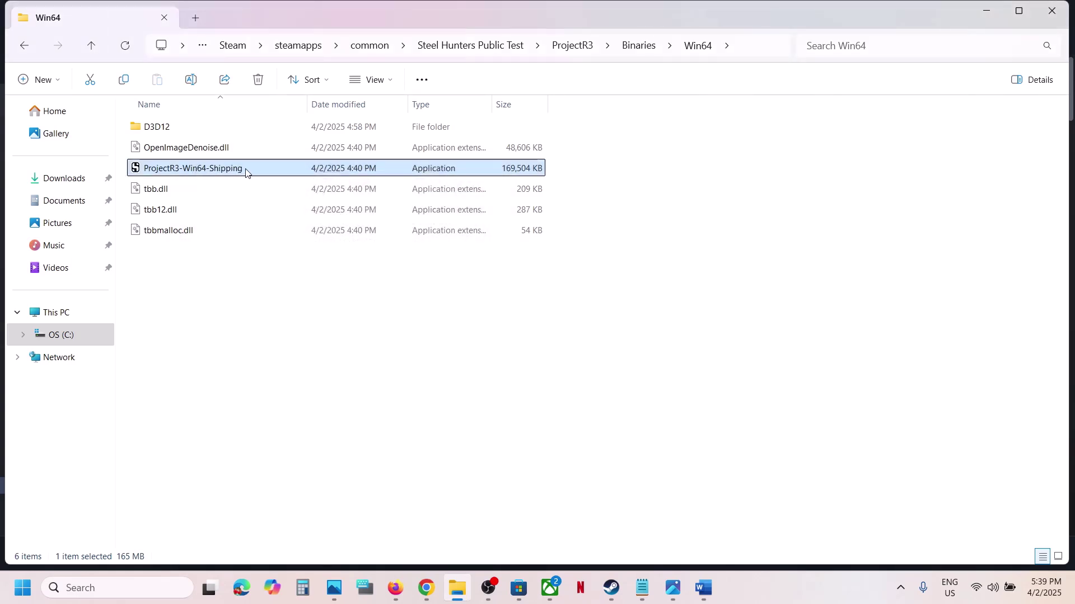
Step: Go back up to the Steel Hunters Public Test folder and select the ProjectR3 application
left_click(92, 47)
left_click(92, 47)
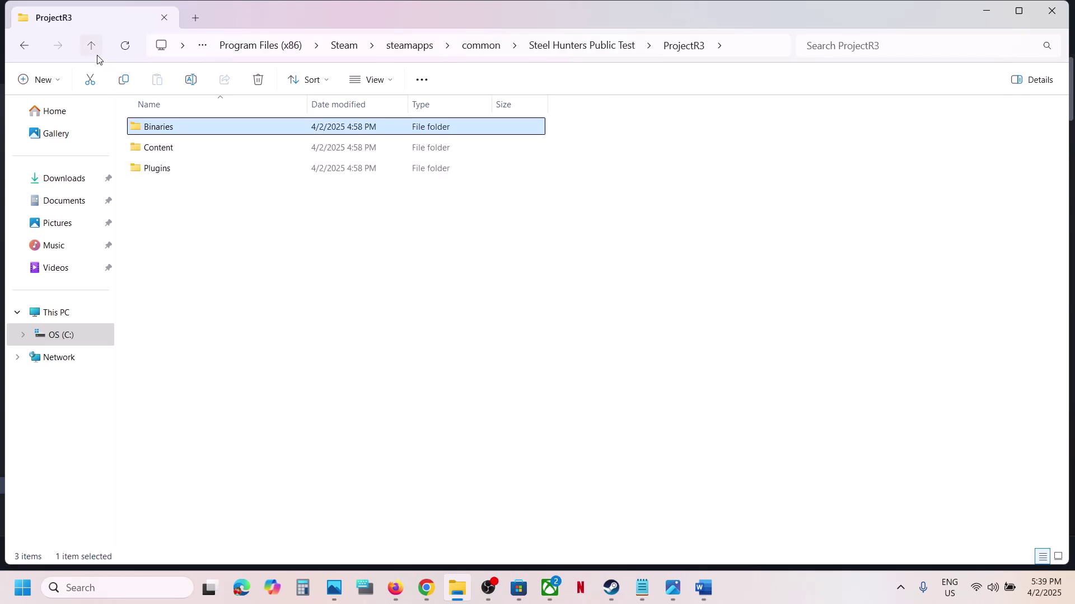
left_click(97, 55)
left_click(180, 294)
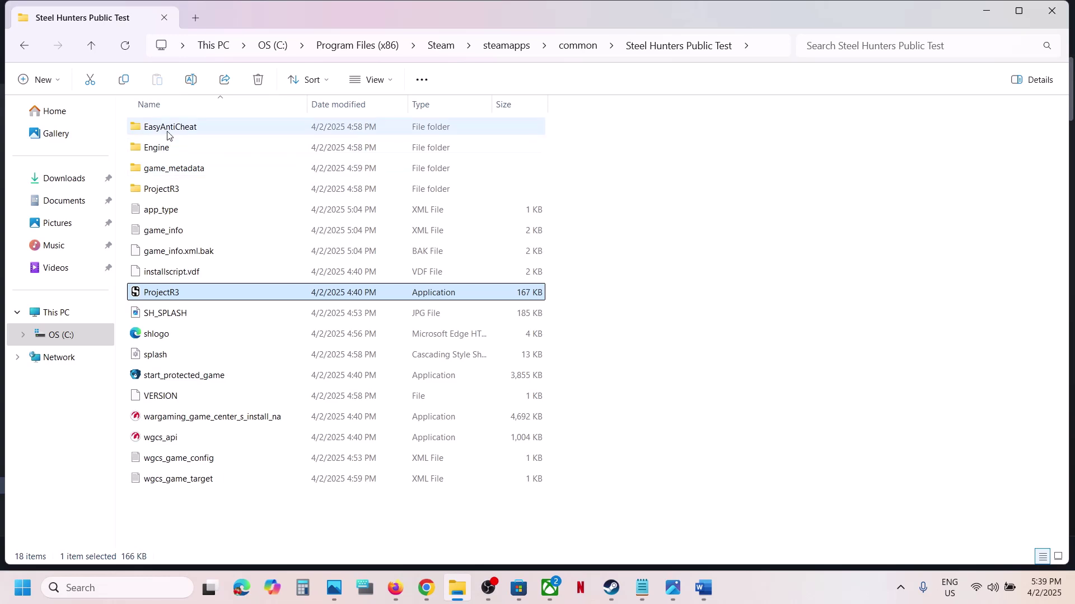
Step: Open the compatibility properties of ProjectR3-Win64-Shipping in the ProjectR3 > Binaries > Win64 folder
double_click(166, 190)
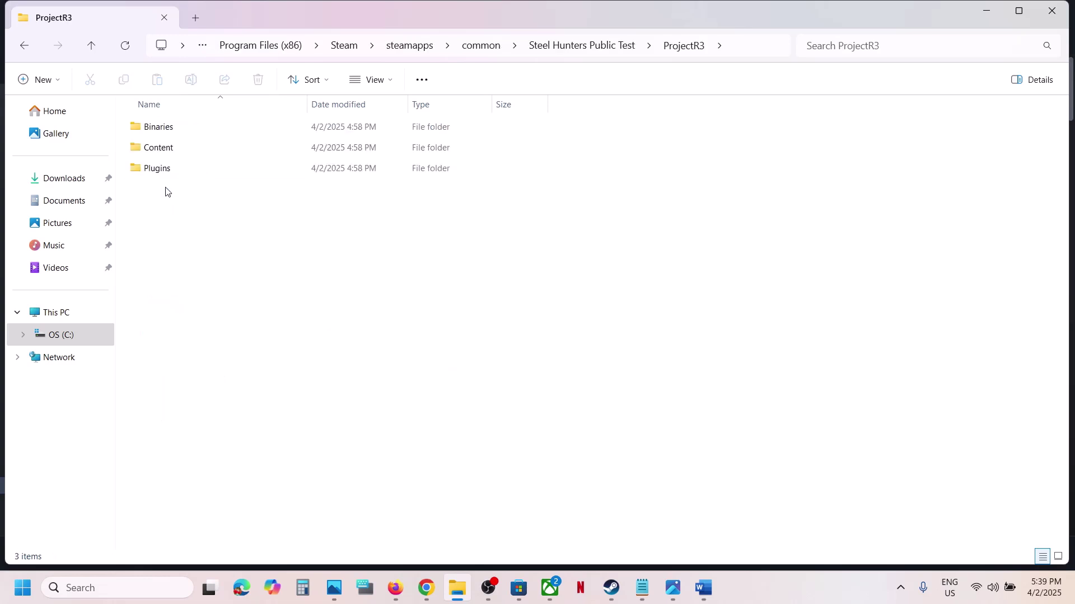
double_click(178, 133)
left_click(179, 134)
double_click(179, 133)
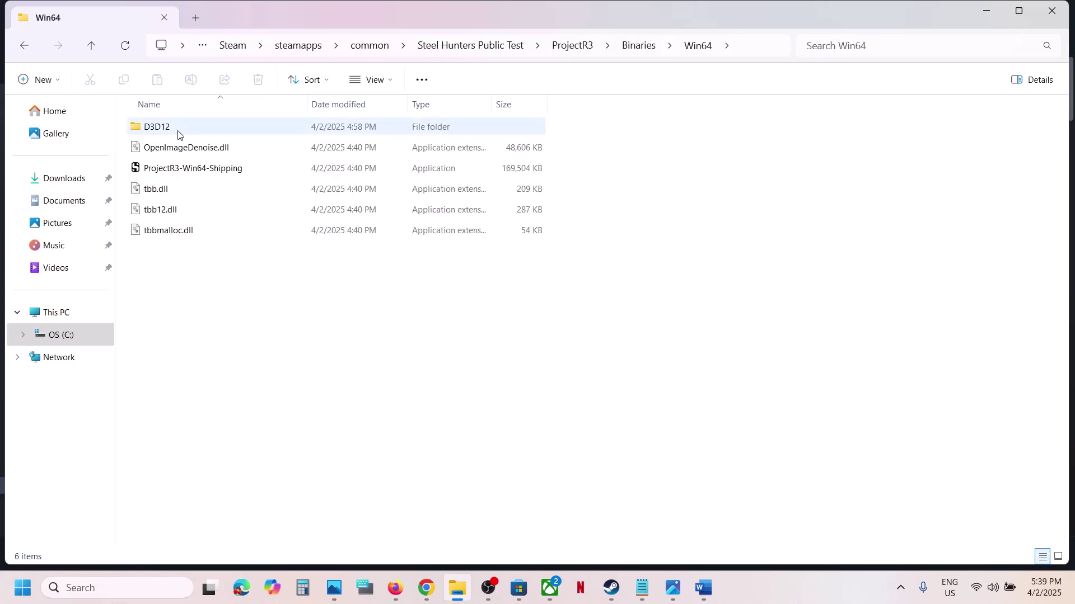
left_click(172, 169)
right_click(172, 168)
left_click(252, 373)
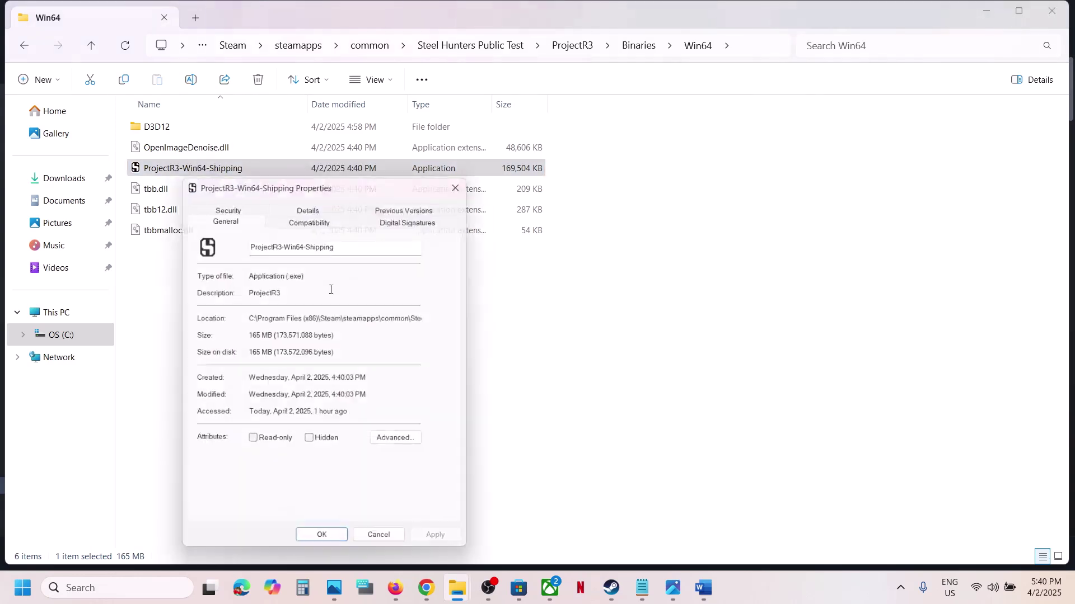
left_click(326, 222)
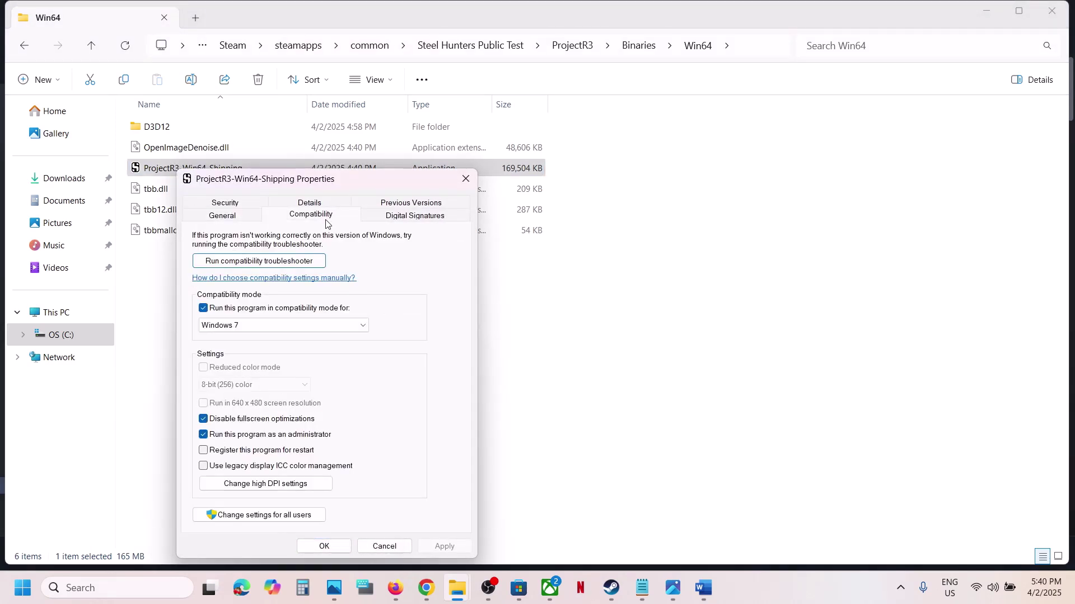
Step: Turn off compatibility mode and Disable fullscreen optimizations for ProjectR3-Win64-Shipping, and save its properties
left_click(204, 308)
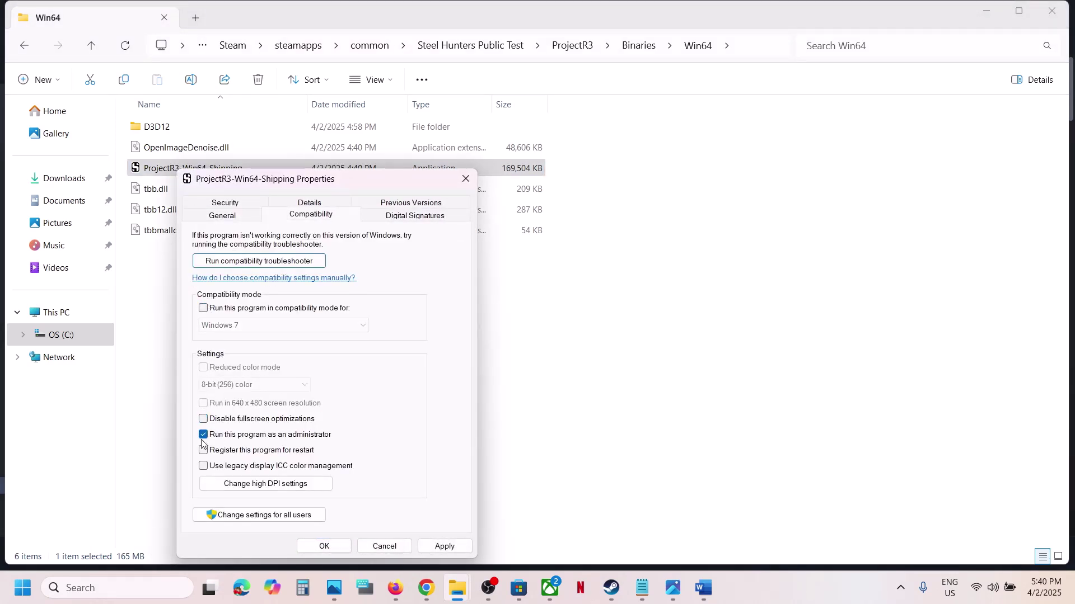
left_click(443, 547)
left_click(320, 547)
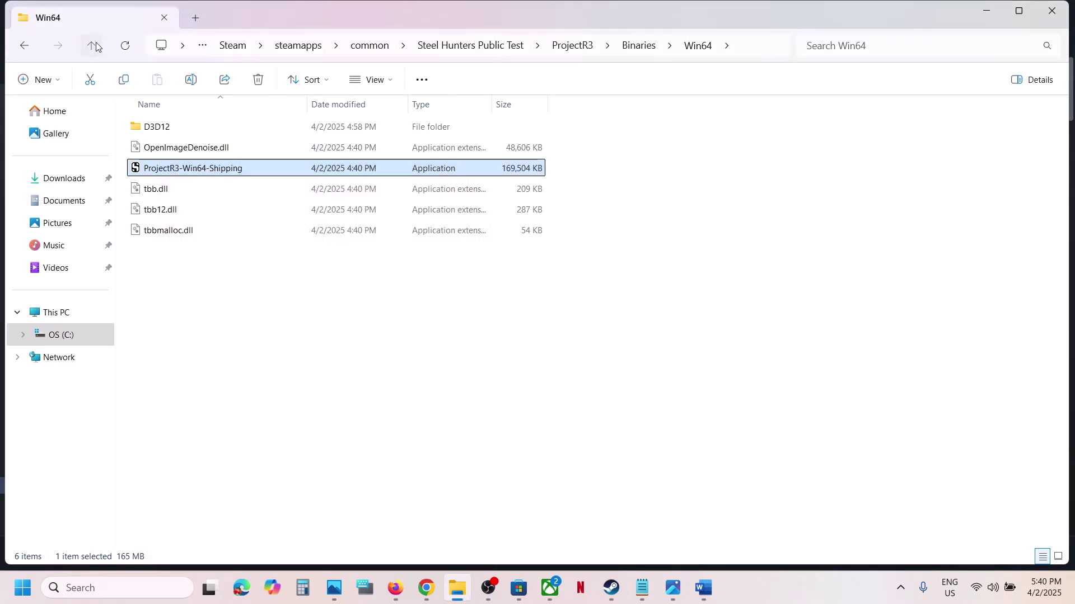
Step: Return from Win64 to the Steel Hunters Public Test folder and select the ProjectR3 application there
left_click(94, 45)
left_click(94, 45)
left_click(94, 44)
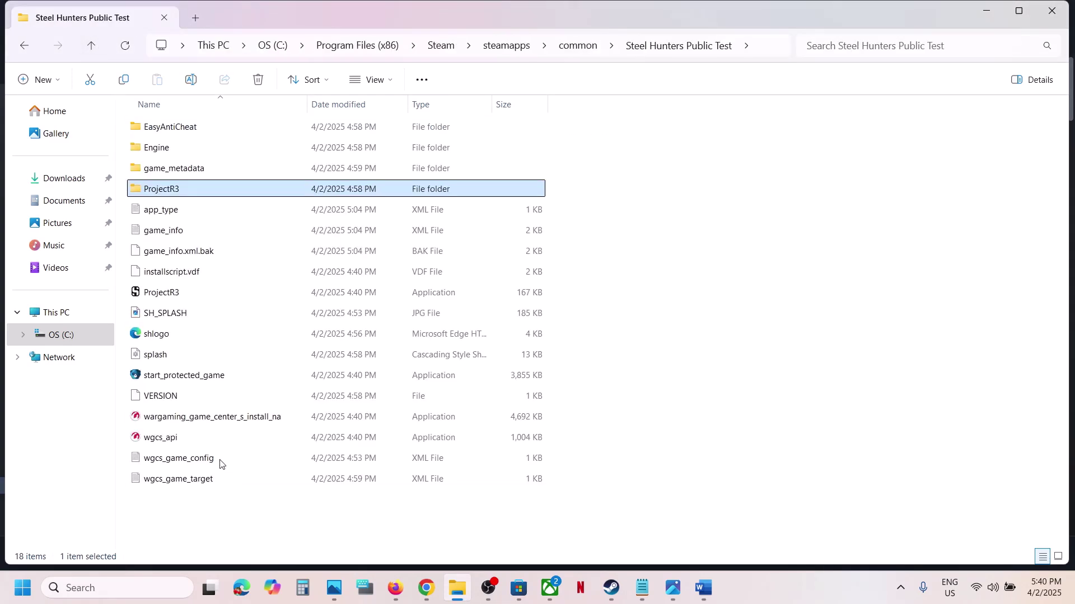
left_click(159, 298)
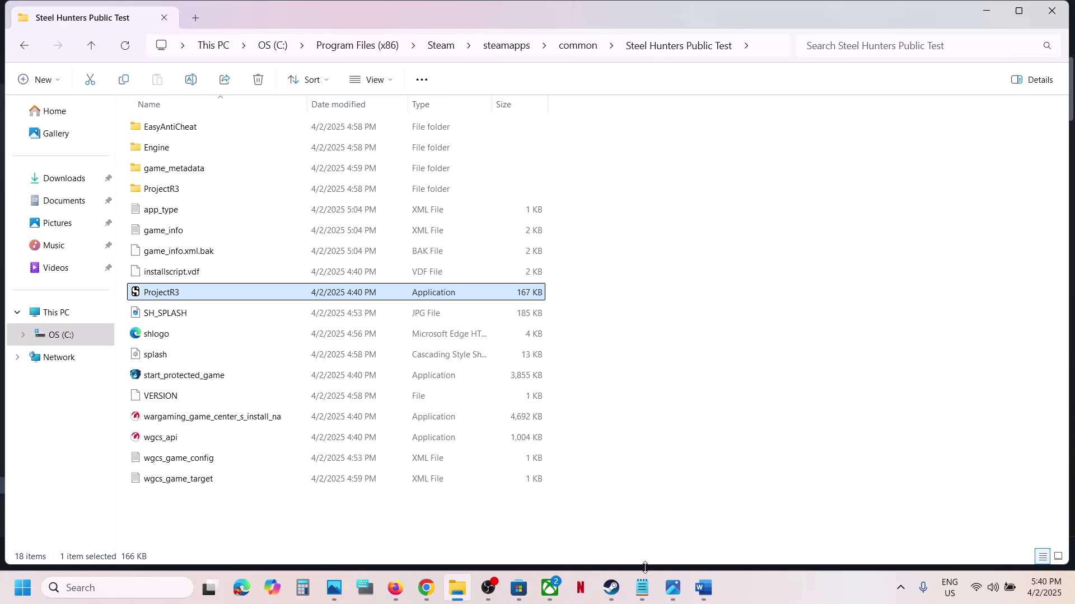
Step: Switch to the Word document to read Step 3 of the troubleshooting list and return to Steam
left_click(611, 588)
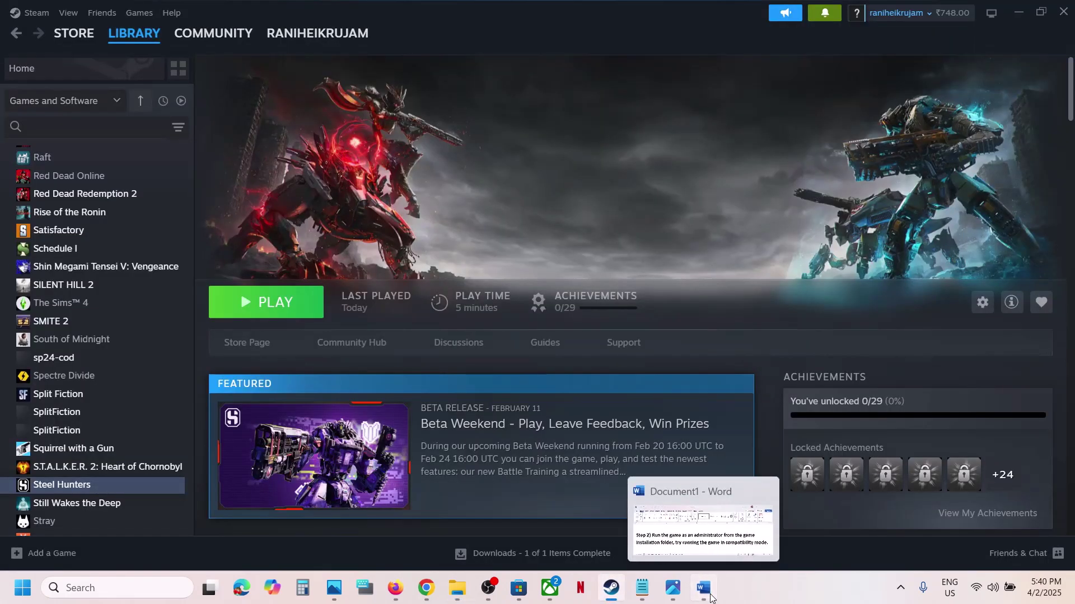
left_click(710, 597)
scroll(331, 304, "down", 3)
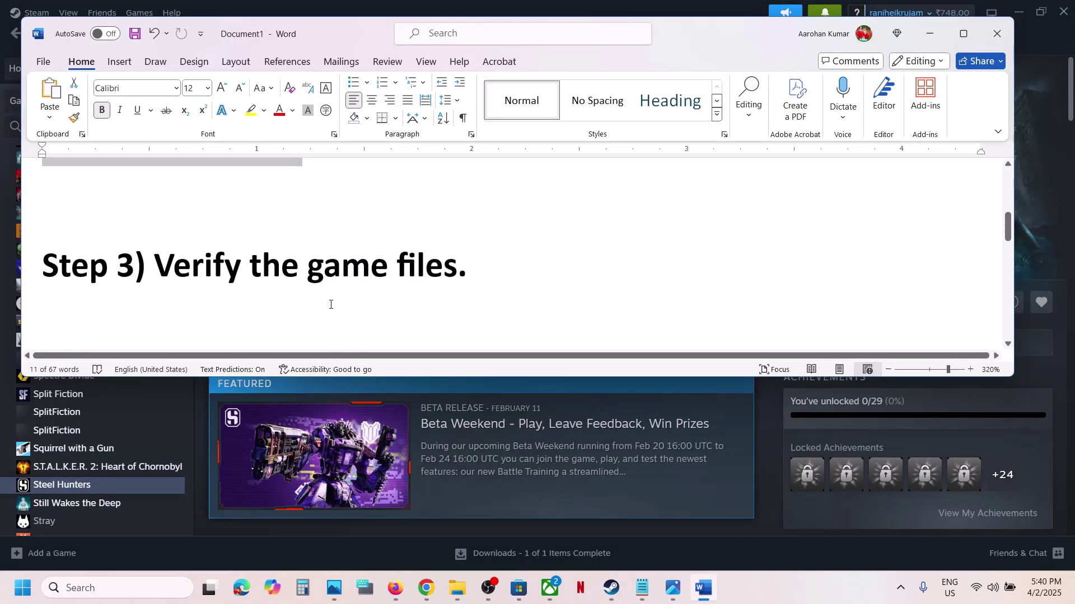
left_click(774, 477)
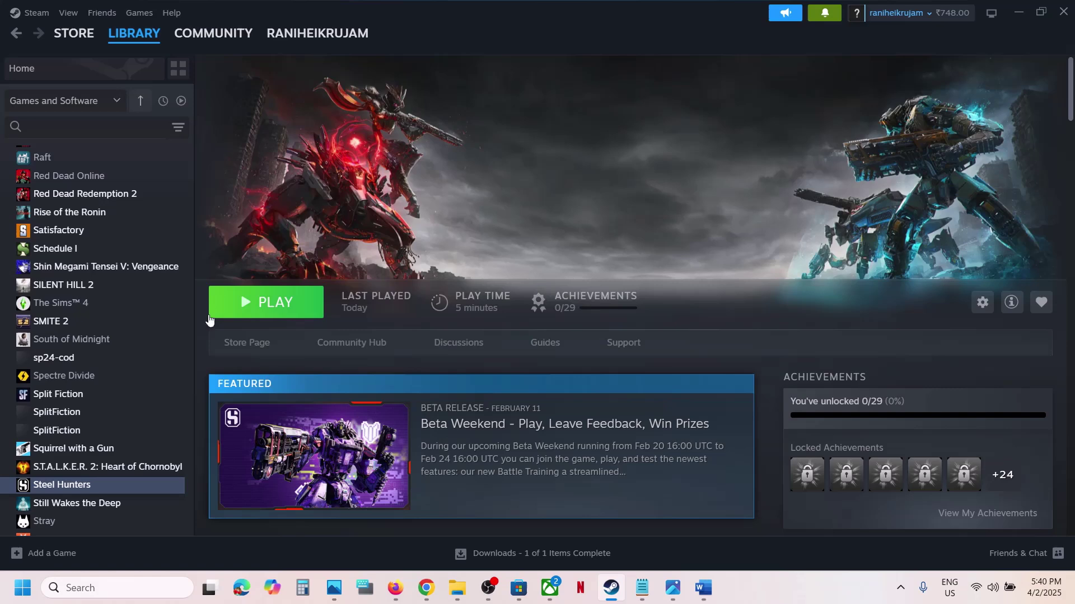
Step: View the file verification option in the Installed Files properties of Steel Hunters and close the properties
right_click(94, 481)
left_click(148, 469)
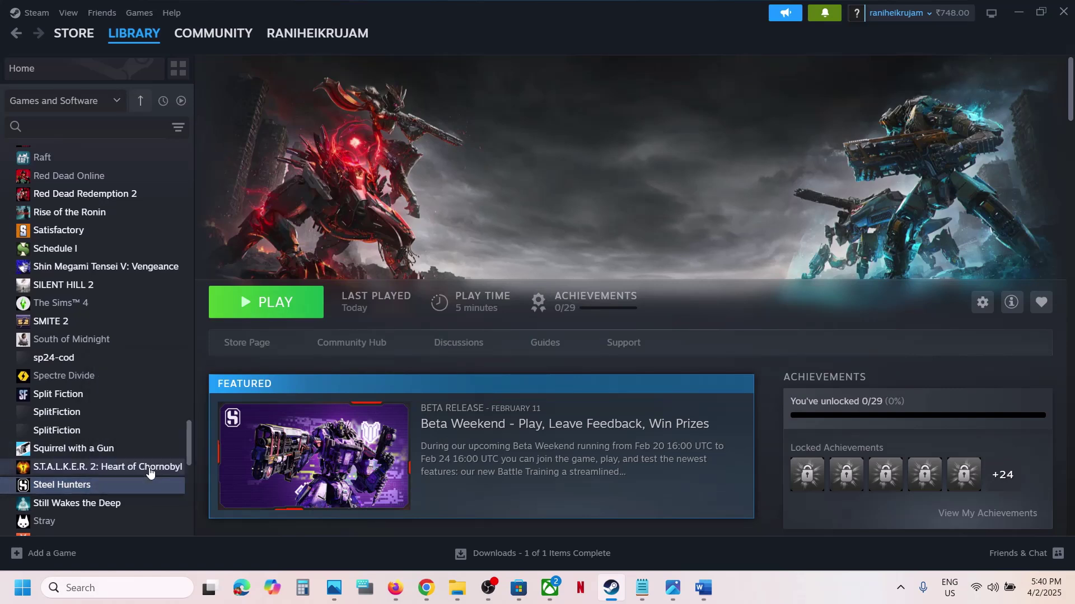
left_click(310, 195)
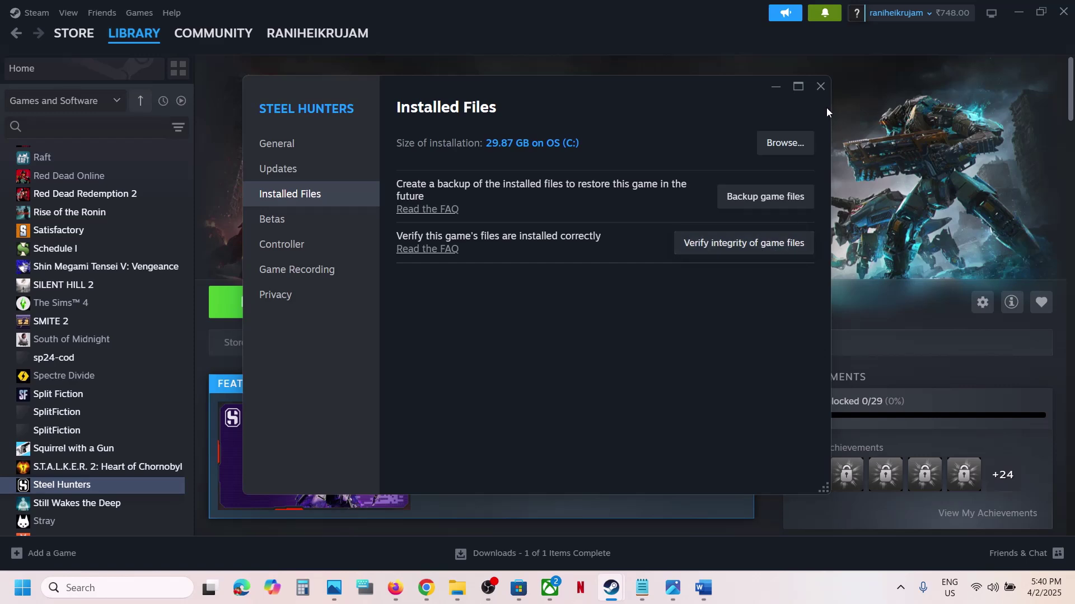
left_click(820, 87)
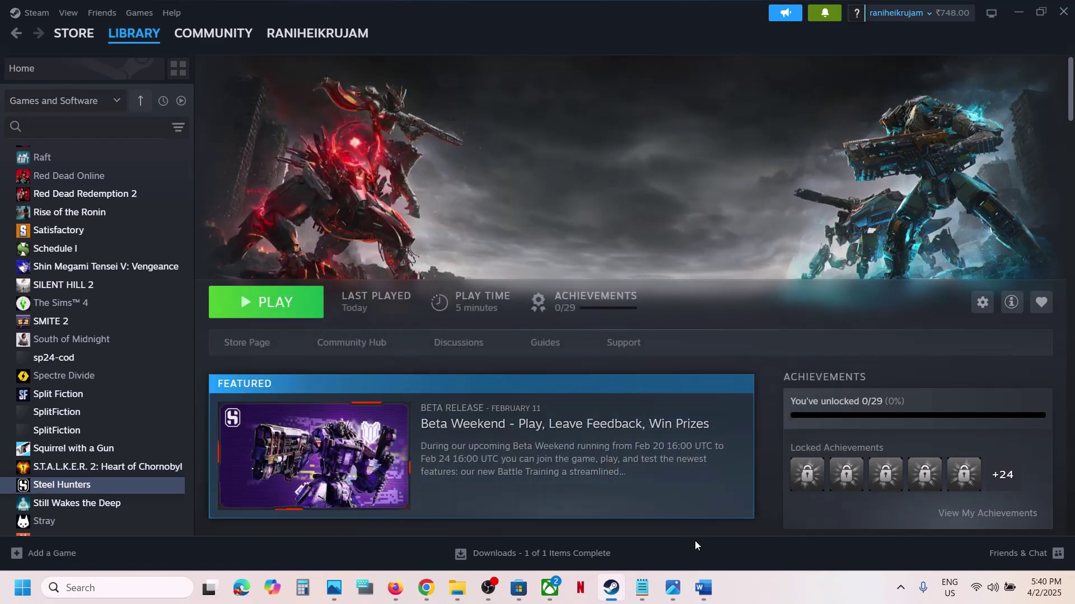
Step: Switch to Word to read Step 4, highlight its text about the antivirus, Windows Security and Firewall, and minimize the document
left_click(703, 586)
scroll(422, 329, "down", 3)
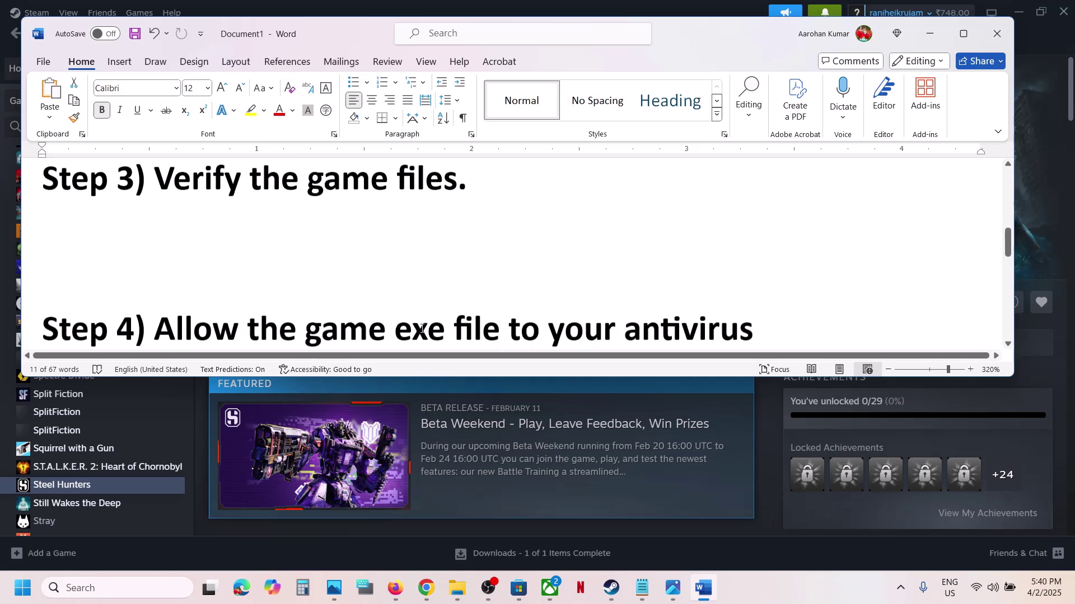
left_click_drag(224, 220, 172, 289)
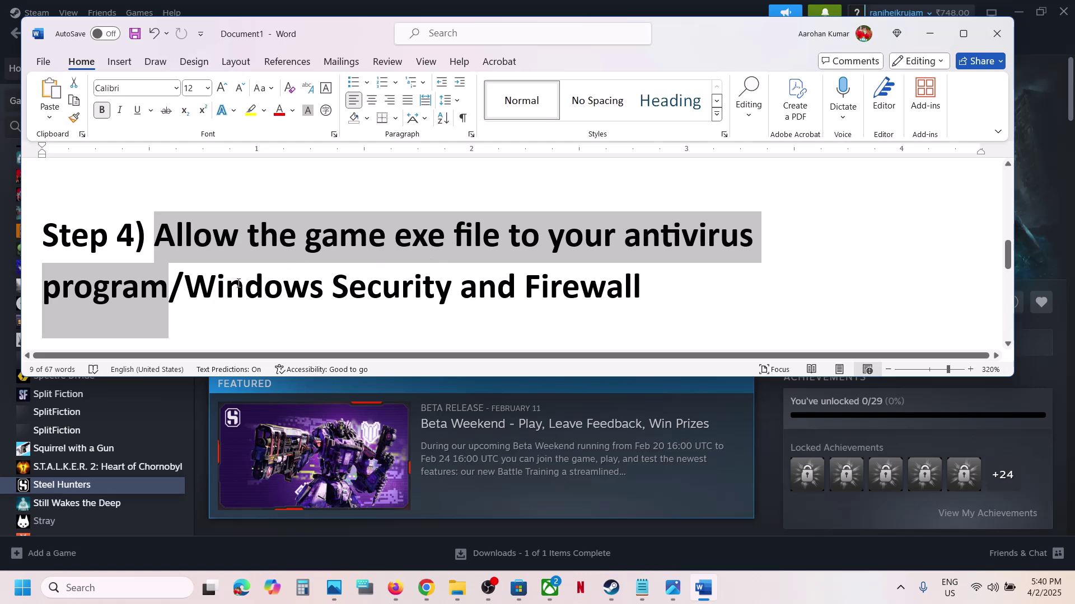
left_click_drag(197, 287, 642, 289)
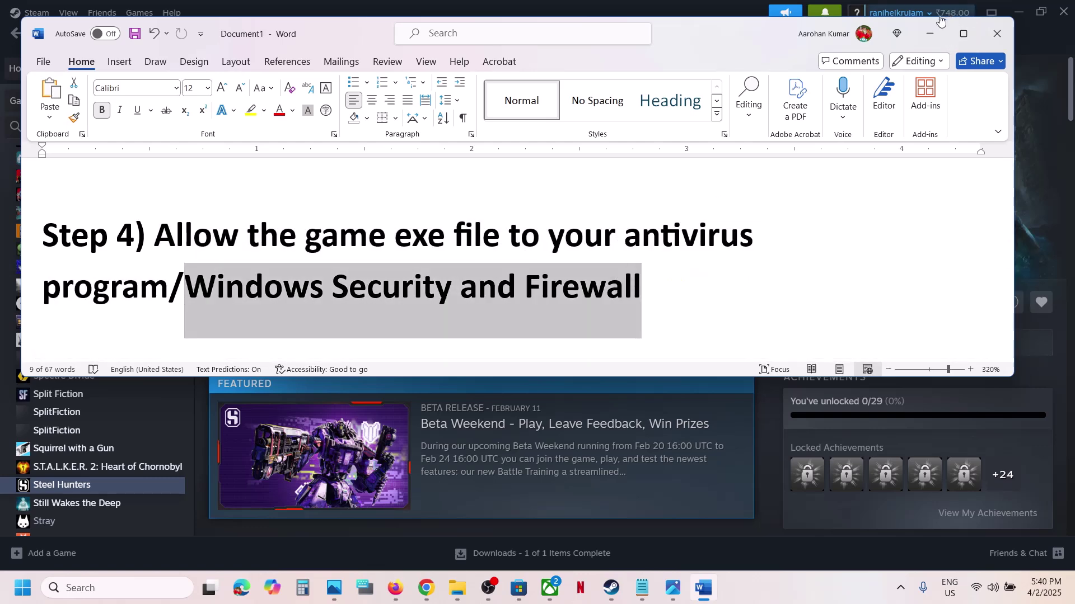
left_click(931, 37)
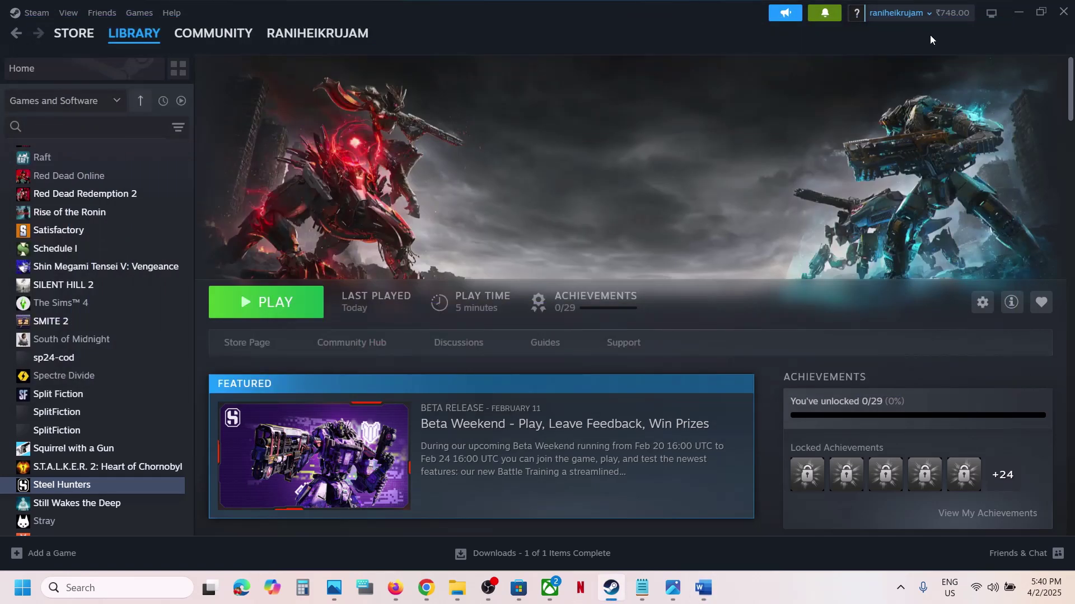
Step: Open Virus & threat protection in Windows Security from the Privacy & security section of Windows Settings
key("super+i")
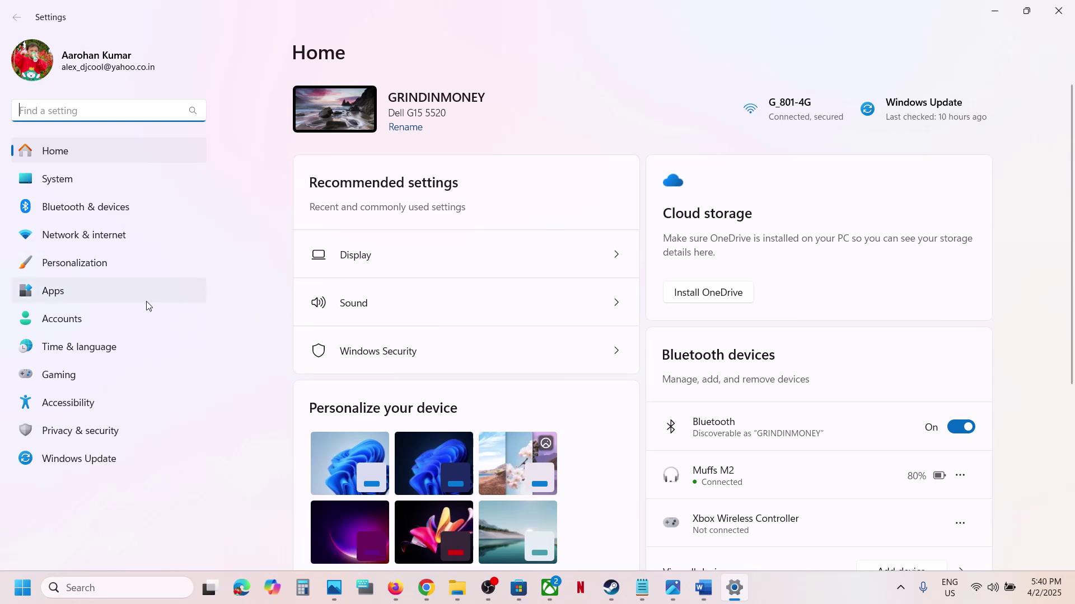
left_click(86, 438)
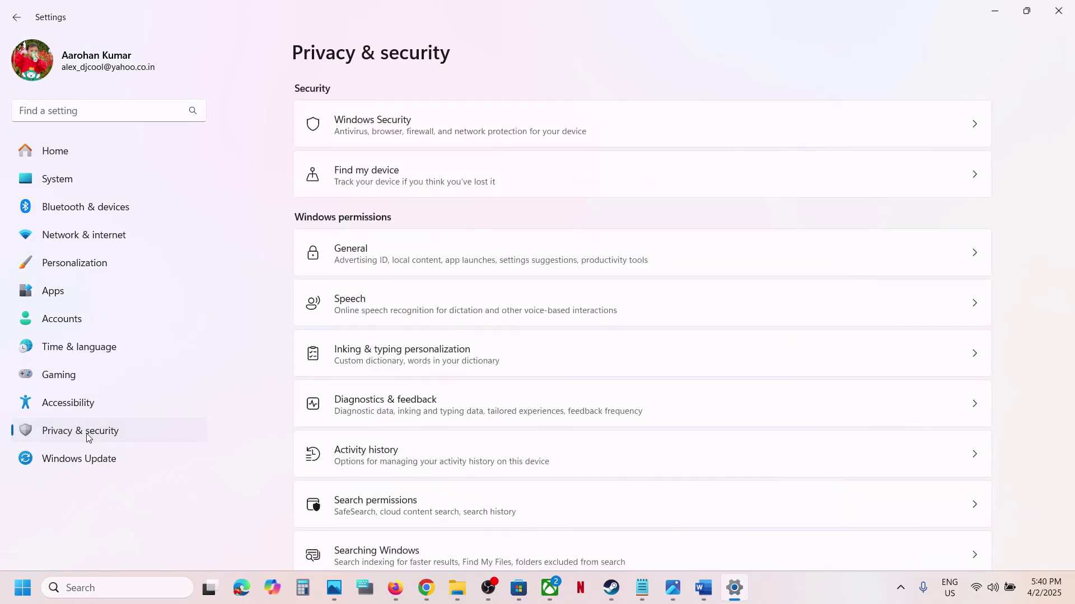
left_click(415, 132)
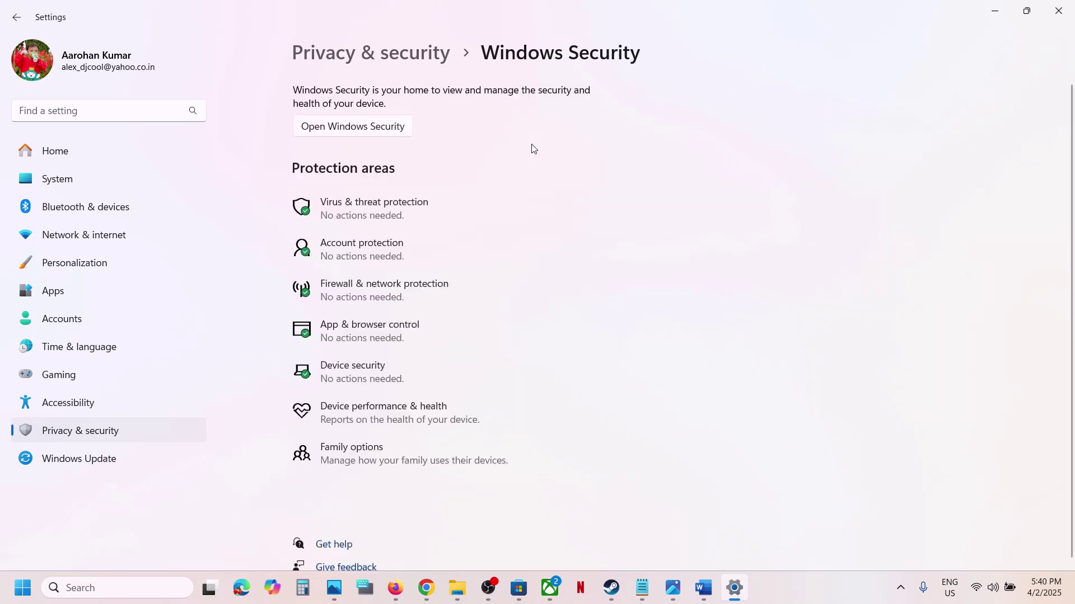
left_click(391, 216)
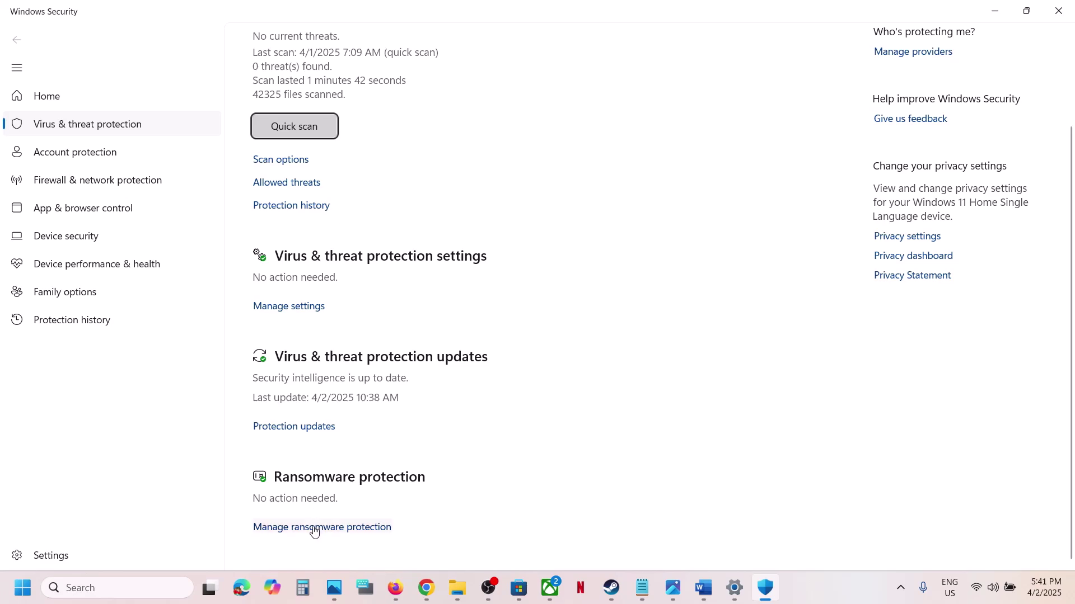
Step: Open the list of apps allowed through Controlled folder access in the ransomware protection settings
left_click(312, 527)
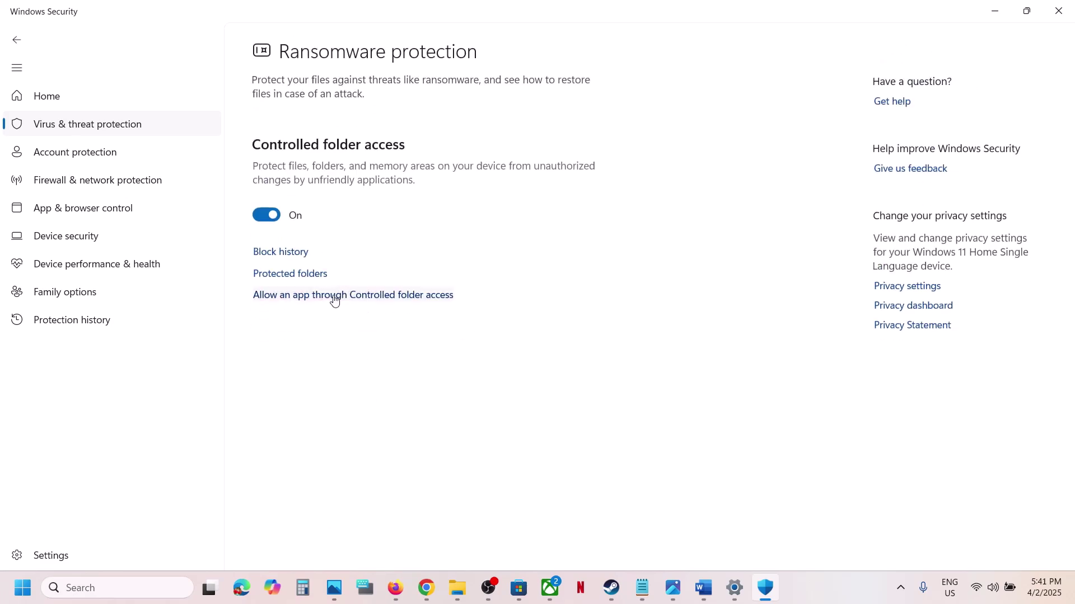
left_click(334, 297)
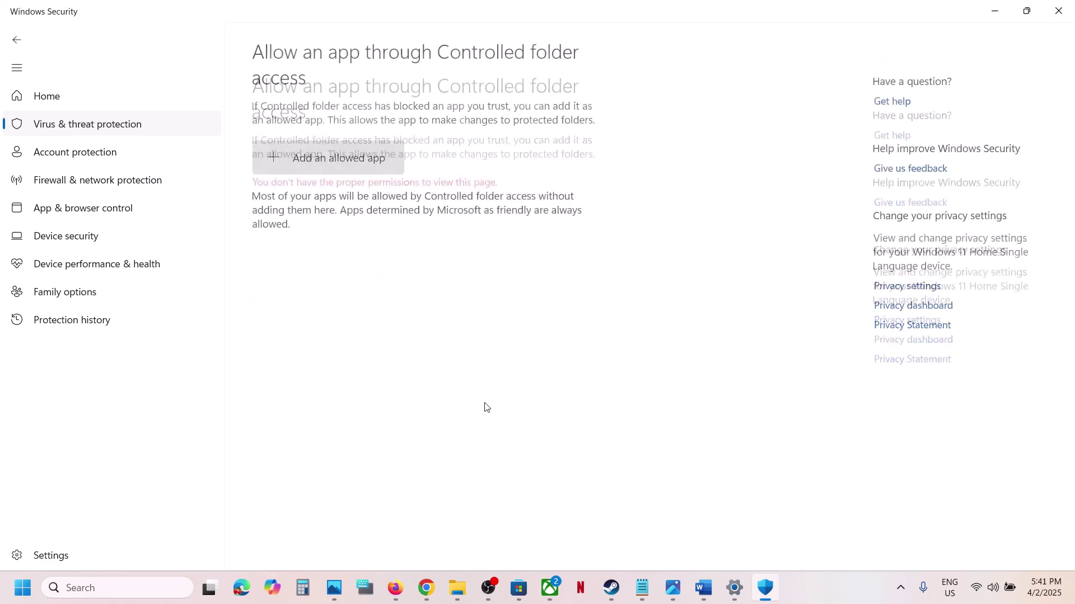
scroll(336, 167, "down", 2)
Step: Add the ProjectR3 application from the steamapps\common\Steel Hunters Public Test folder as an allowed app for Controlled folder access
left_click(352, 41)
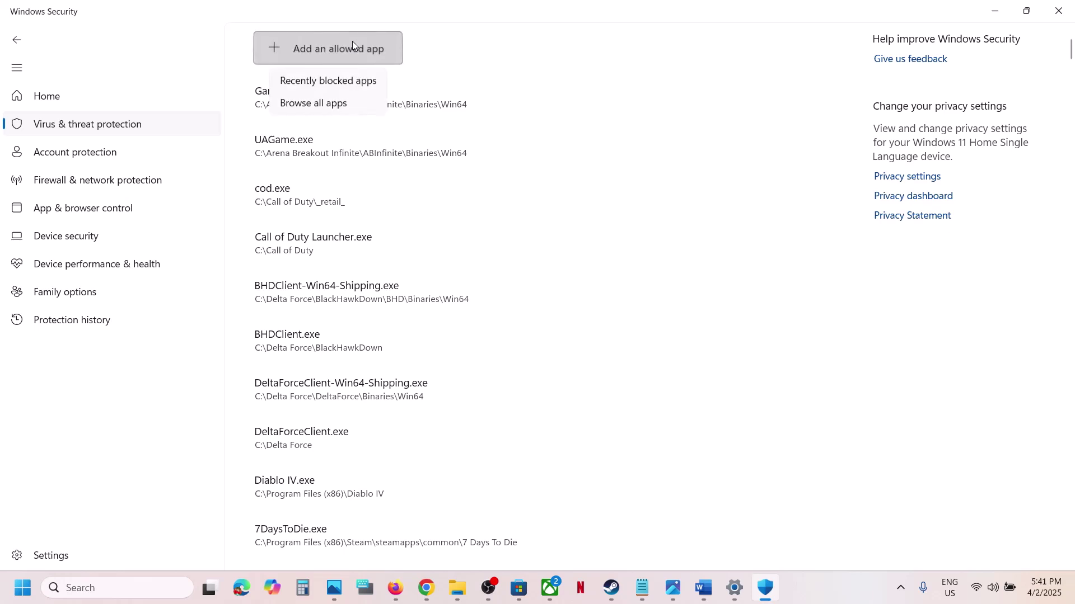
left_click(336, 104)
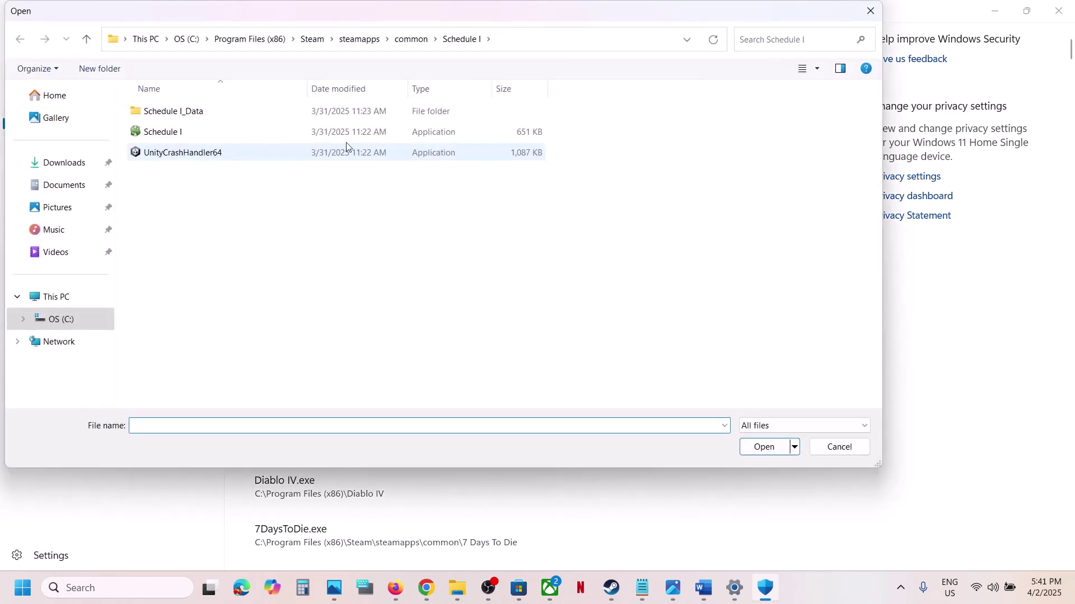
left_click(408, 40)
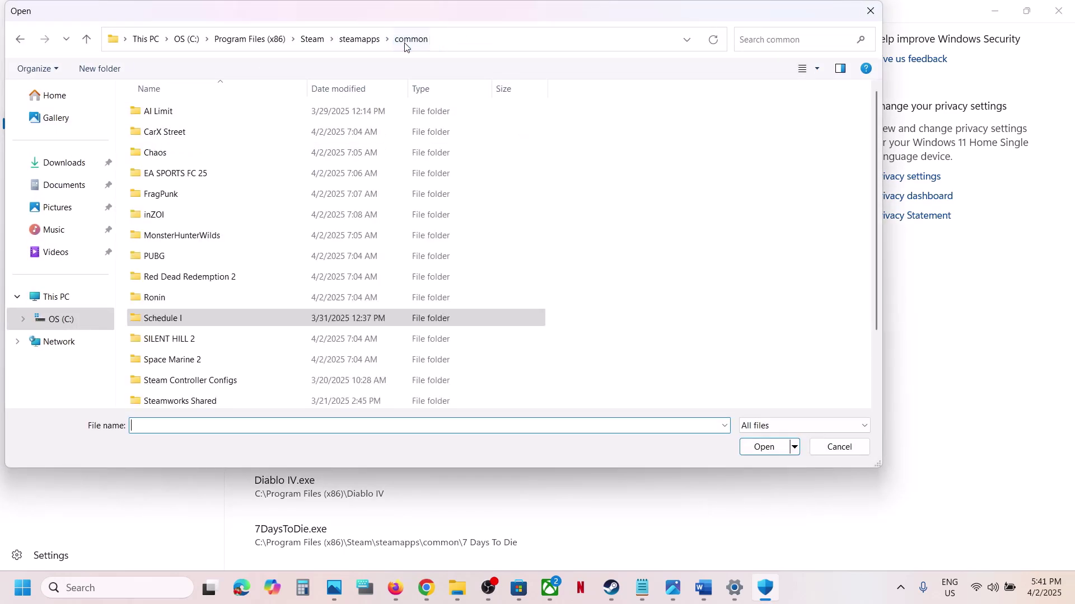
left_click(452, 42)
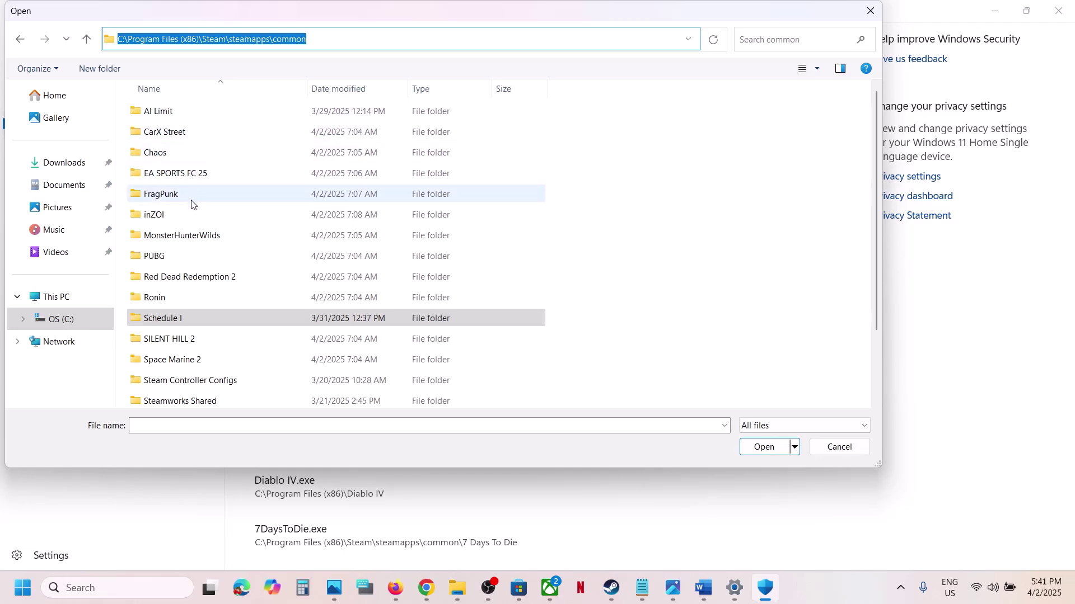
scroll(187, 310, "down", 2)
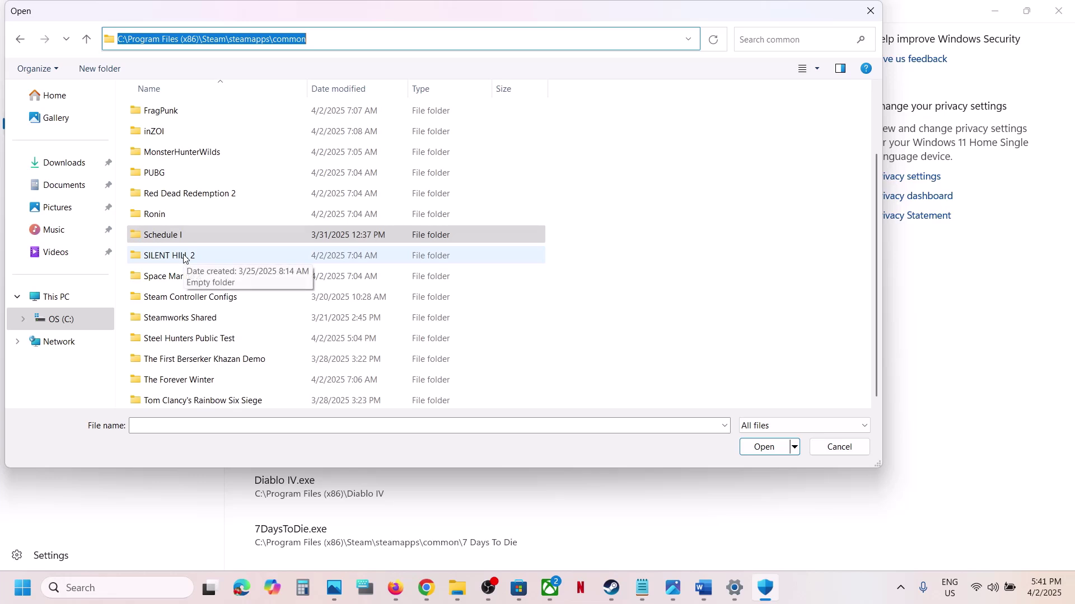
left_click(172, 329)
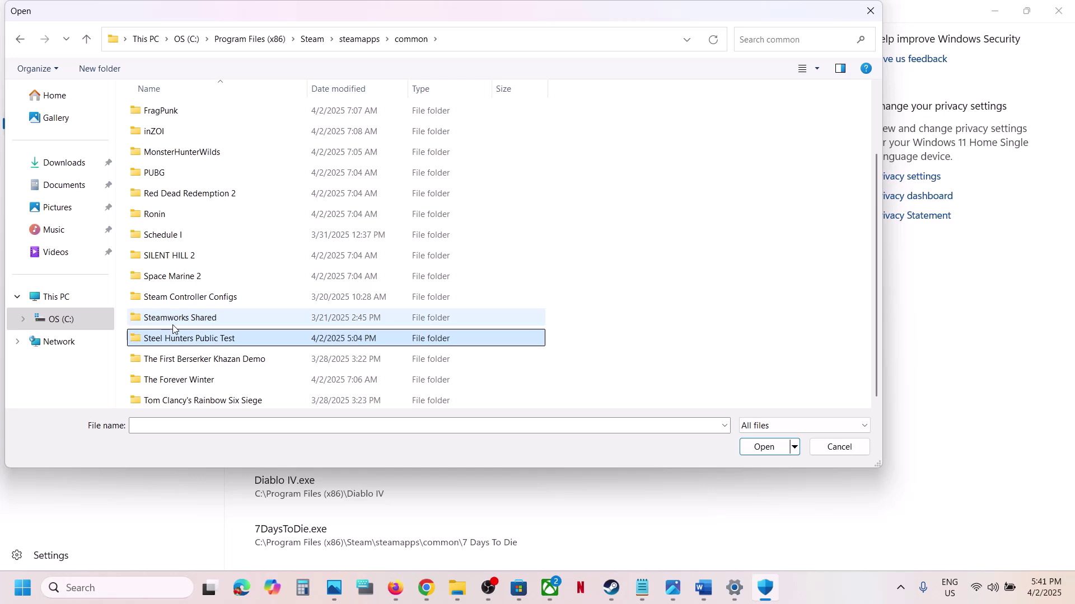
left_click(260, 343)
double_click(214, 343)
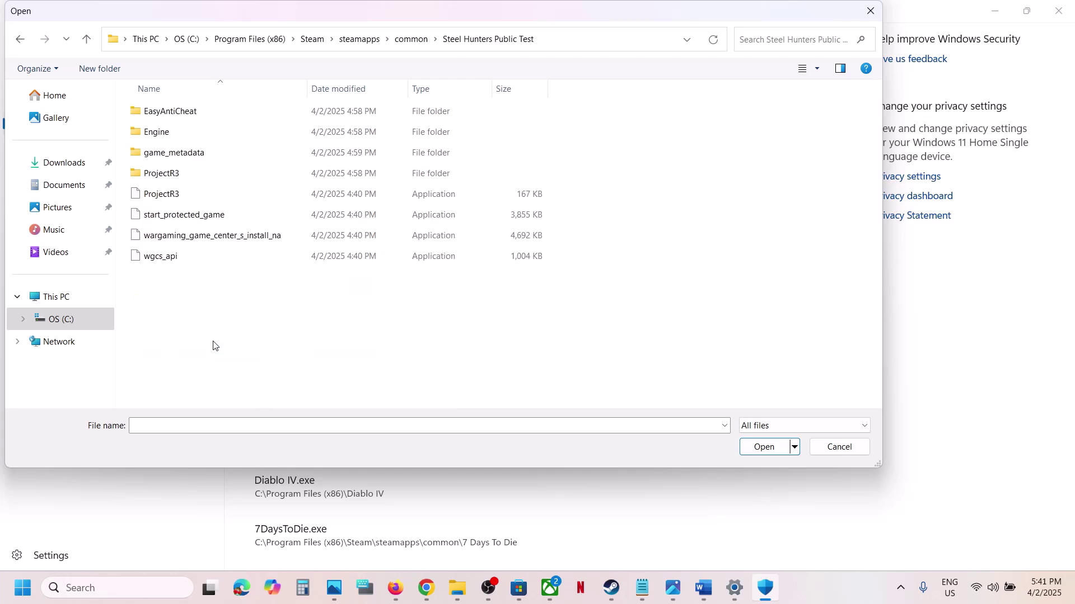
left_click(160, 196)
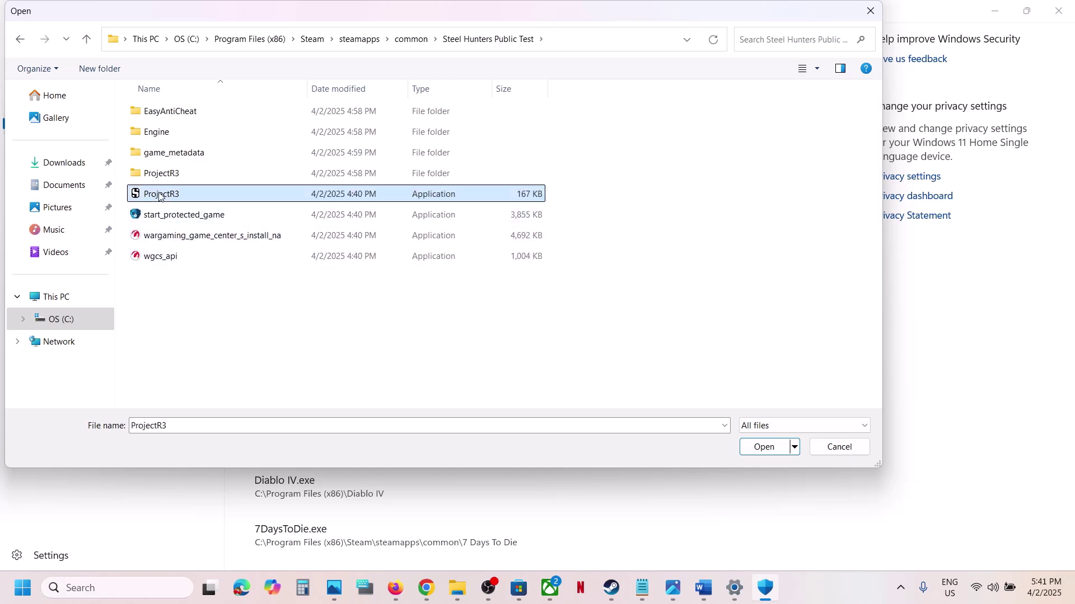
left_click(764, 448)
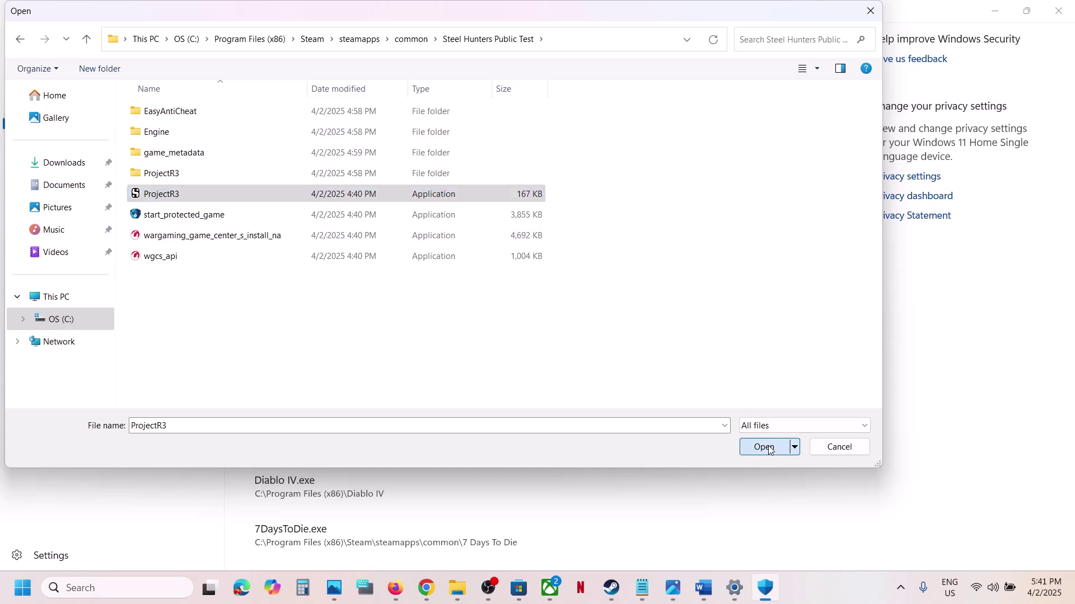
Step: Add ProjectR3-Win64-Shipping from the ProjectR3\Binaries\Win64 folder as another allowed app for Controlled folder access
left_click(360, 62)
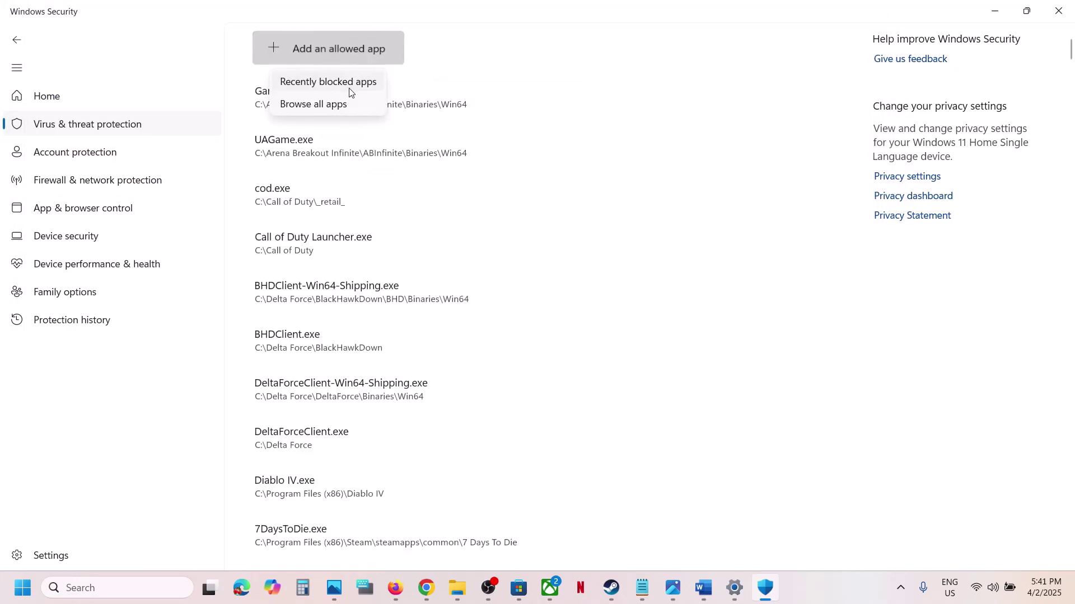
left_click(343, 102)
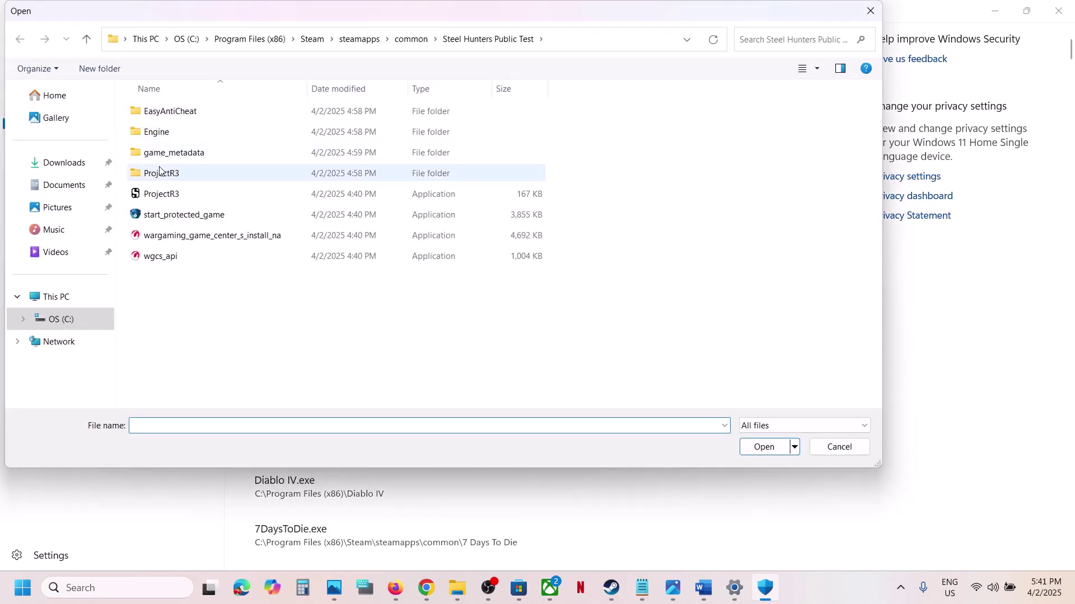
double_click(161, 174)
double_click(159, 114)
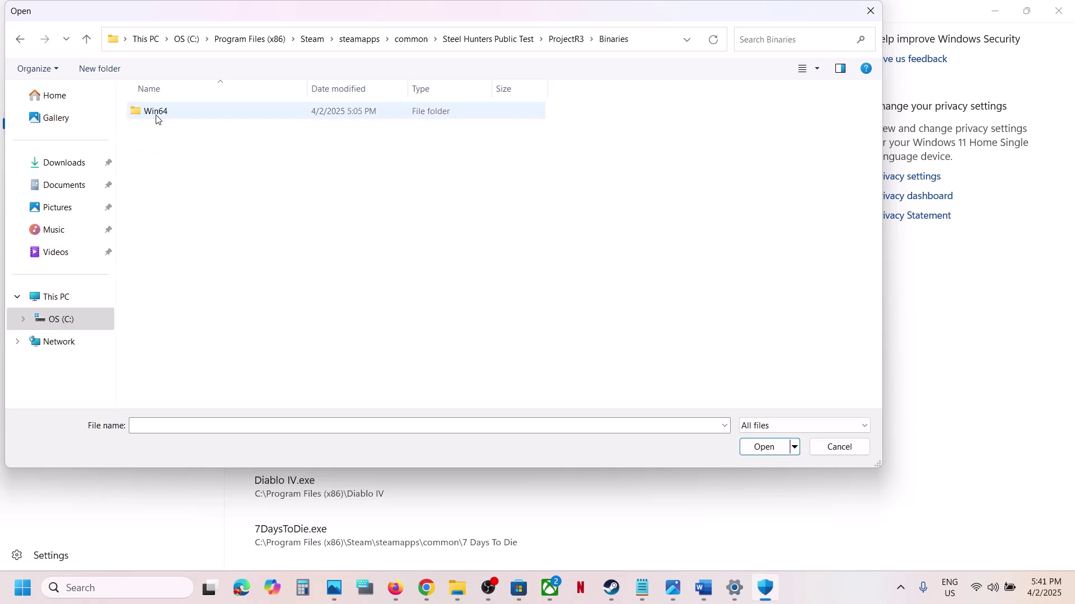
double_click(157, 115)
left_click(242, 135)
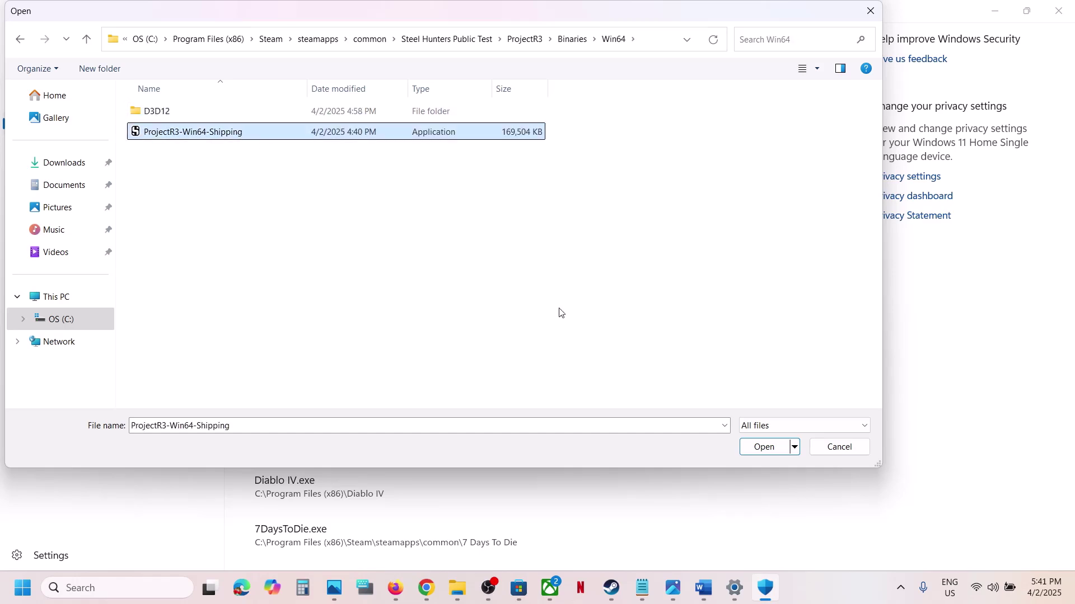
left_click(759, 447)
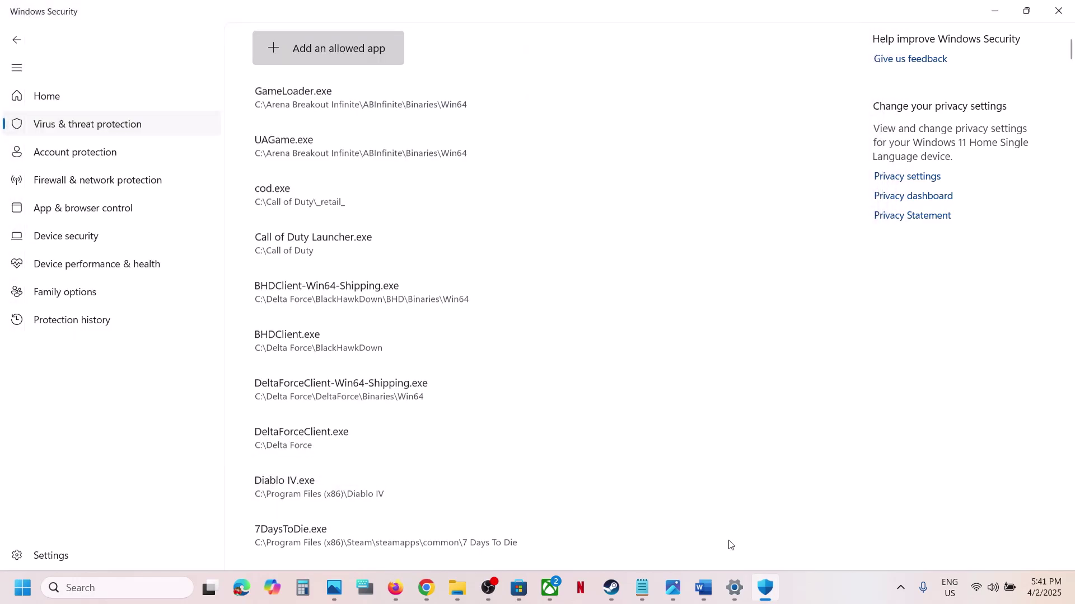
Step: Open Control Panel and go to the apps allowed through Windows Defender Firewall under System and Security
left_click(98, 593)
type("control")
key("Return")
left_click(362, 115)
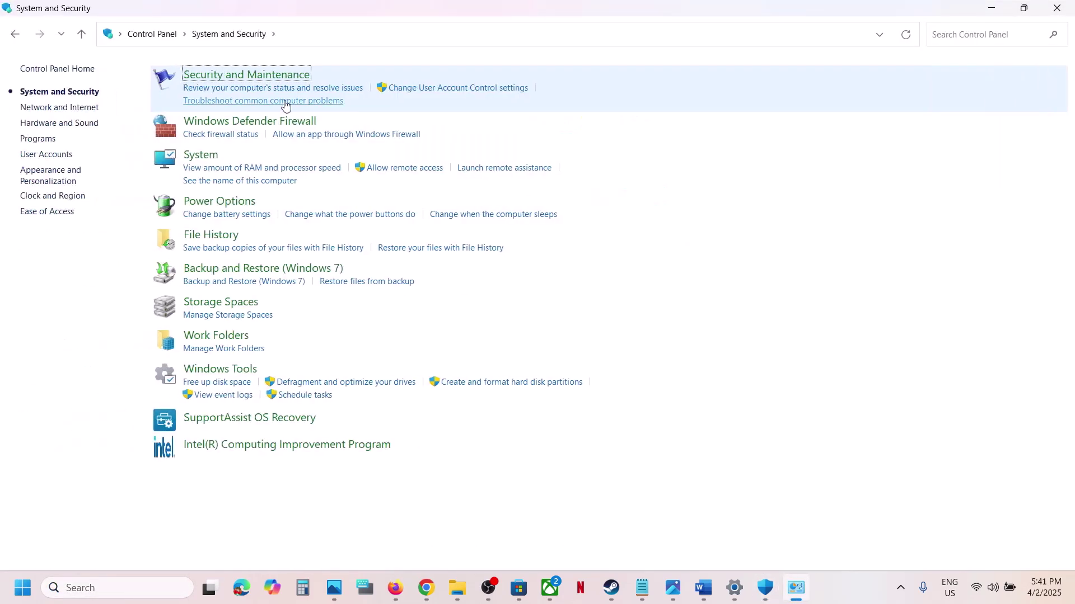
left_click(264, 122)
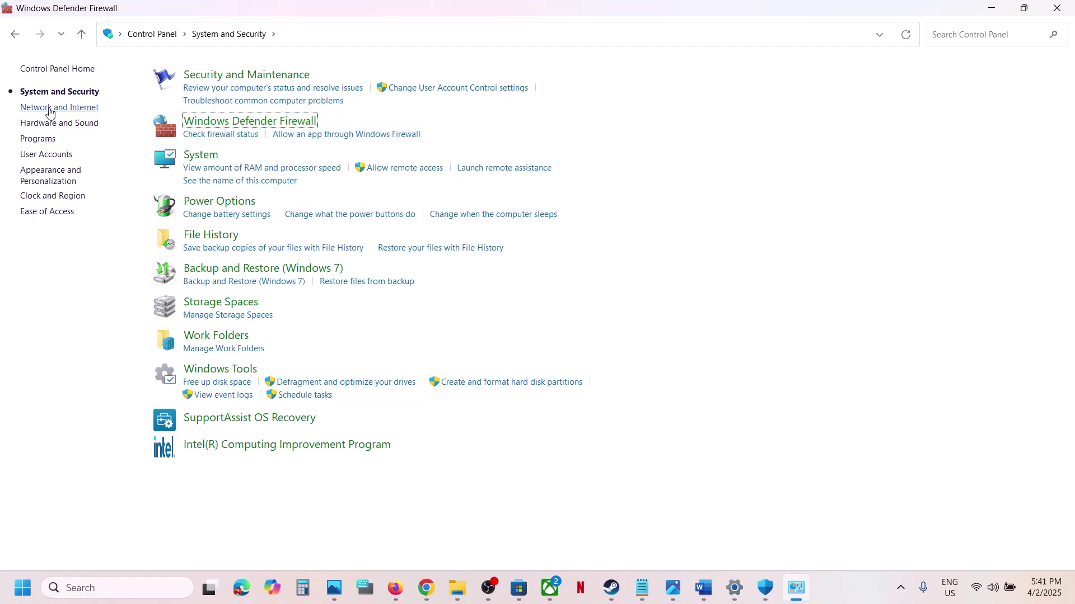
left_click(64, 113)
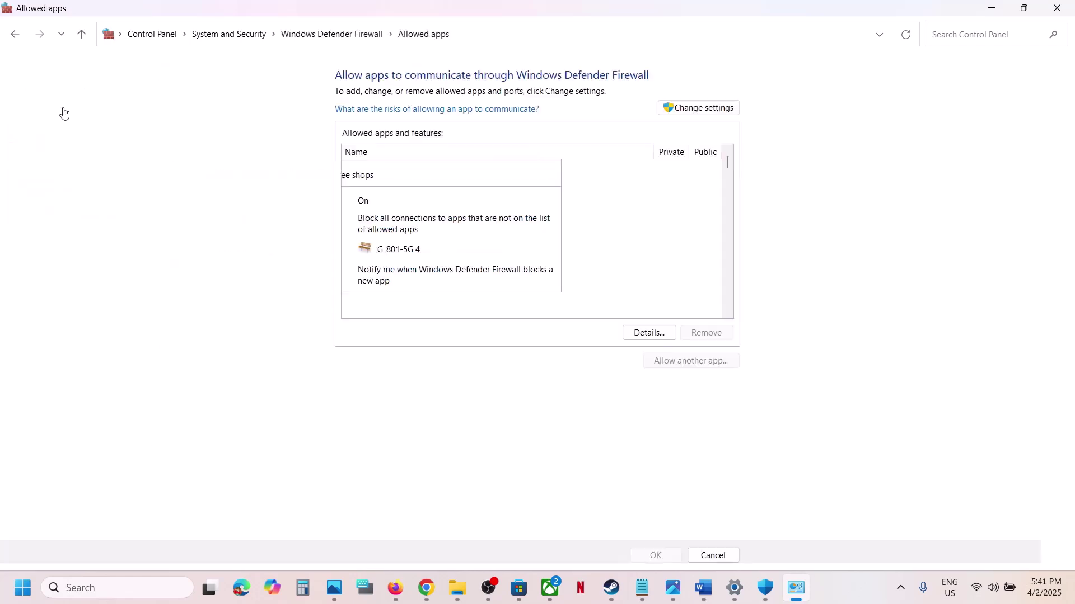
Step: Unlock the firewall's allowed apps list for changes and add the ProjectR3 application from the Steel Hunters Public Test folder
left_click(713, 108)
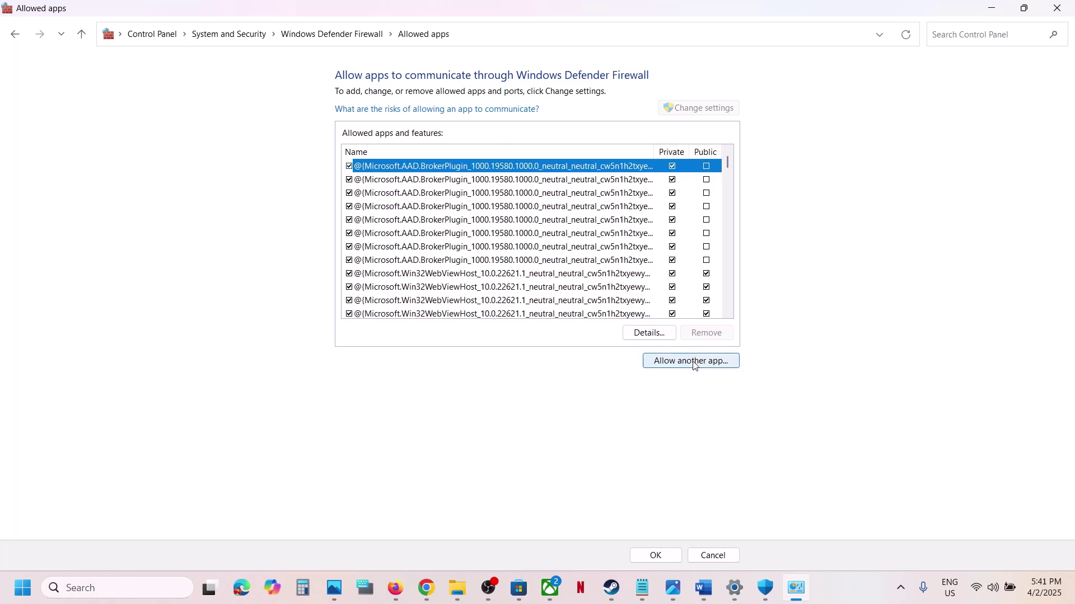
left_click(694, 365)
left_click(638, 359)
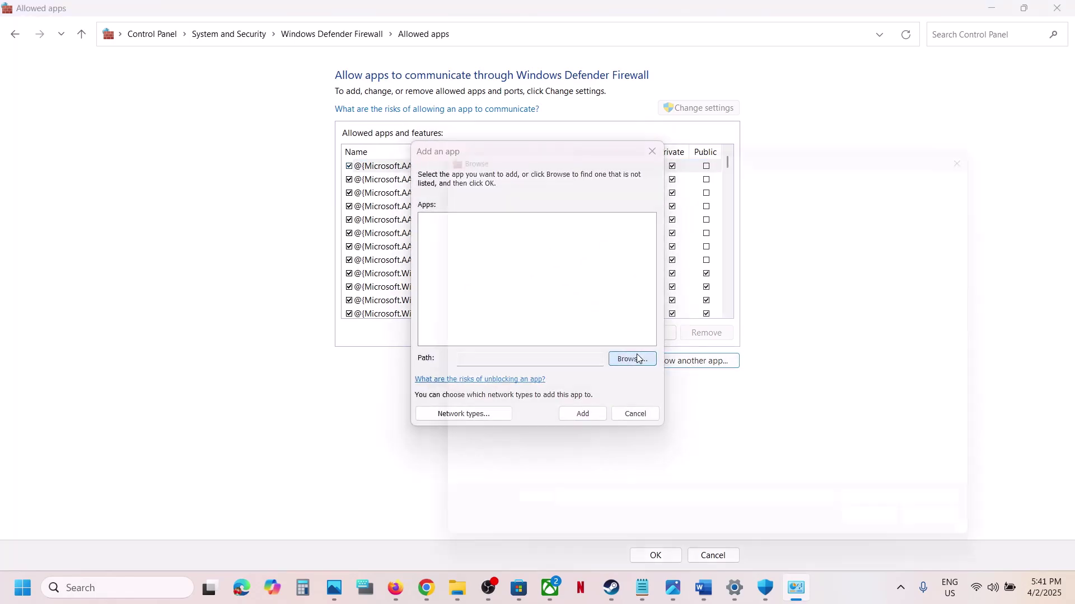
left_click(650, 169)
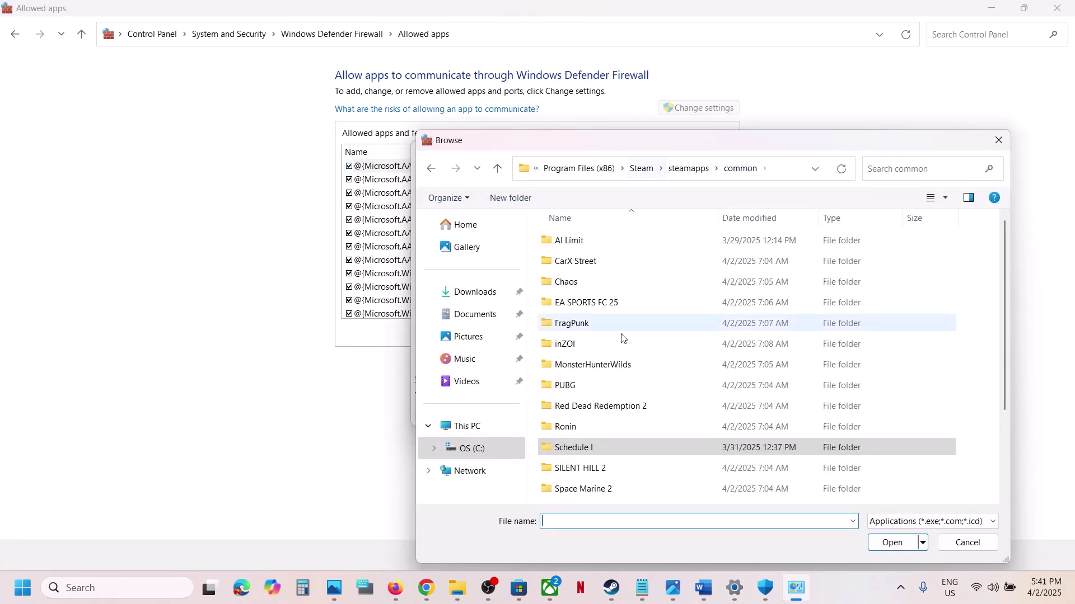
scroll(600, 439, "down", 2)
double_click(600, 440)
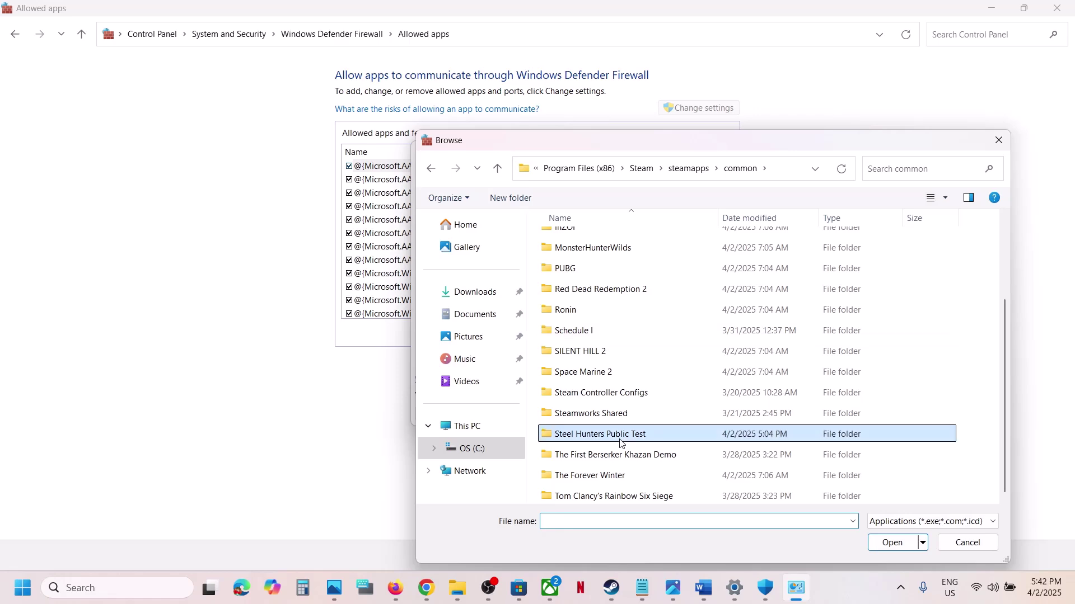
left_click(565, 327)
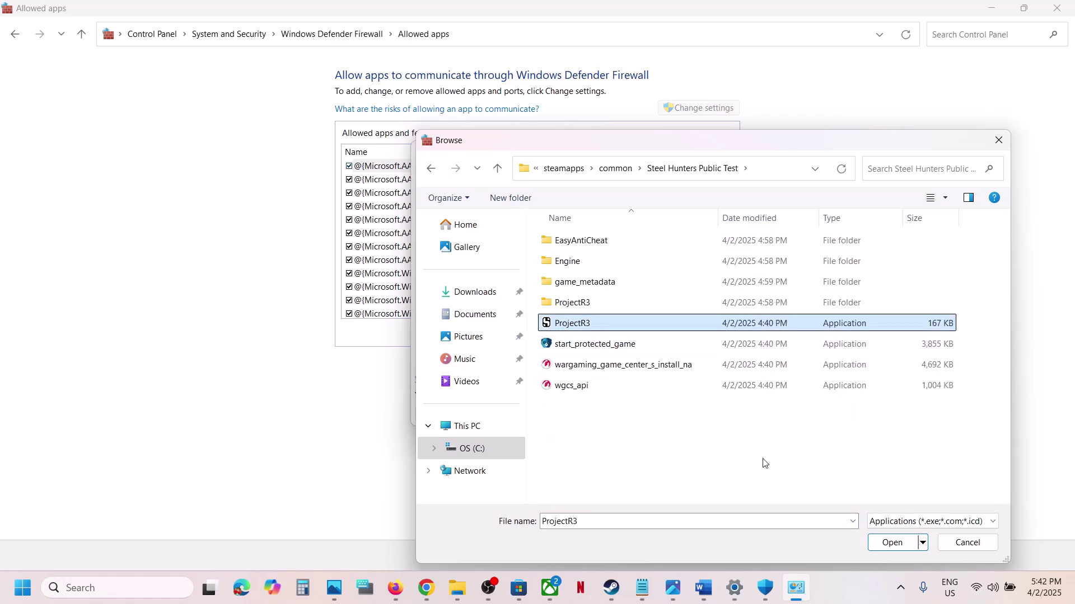
left_click(893, 544)
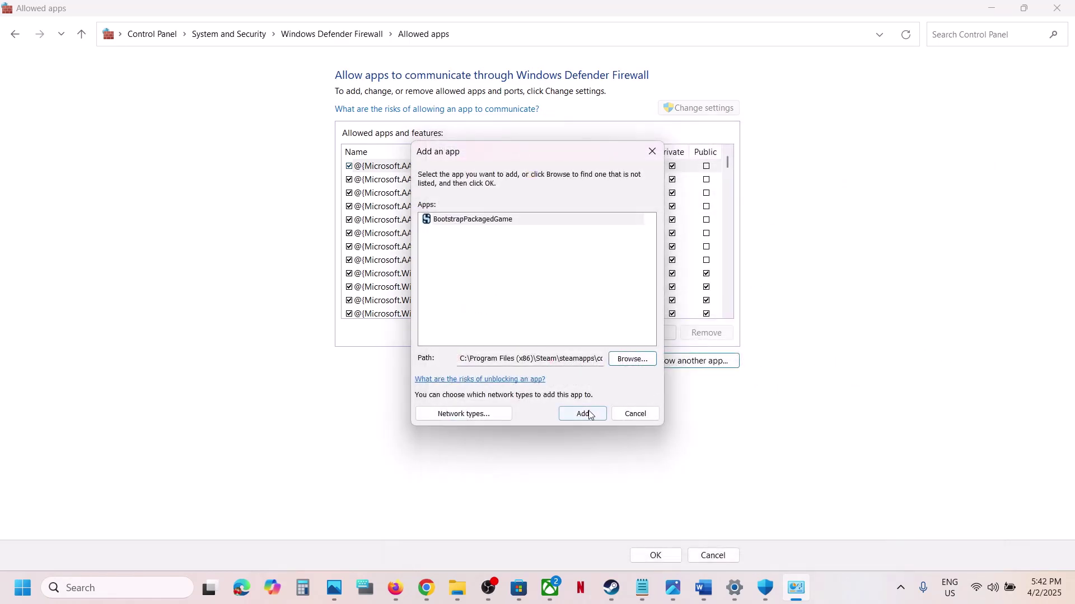
left_click(589, 416)
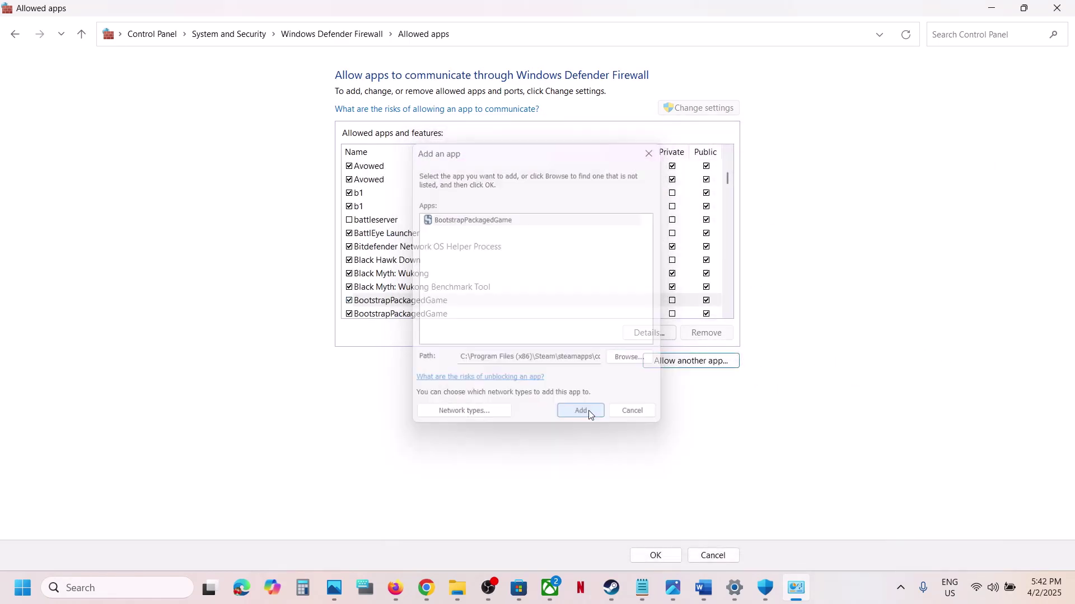
Step: Allow ProjectR3-Win64-Shipping from ProjectR3\Binaries\Win64 through the firewall and select its entry in the allowed apps list
left_click(679, 360)
left_click(634, 360)
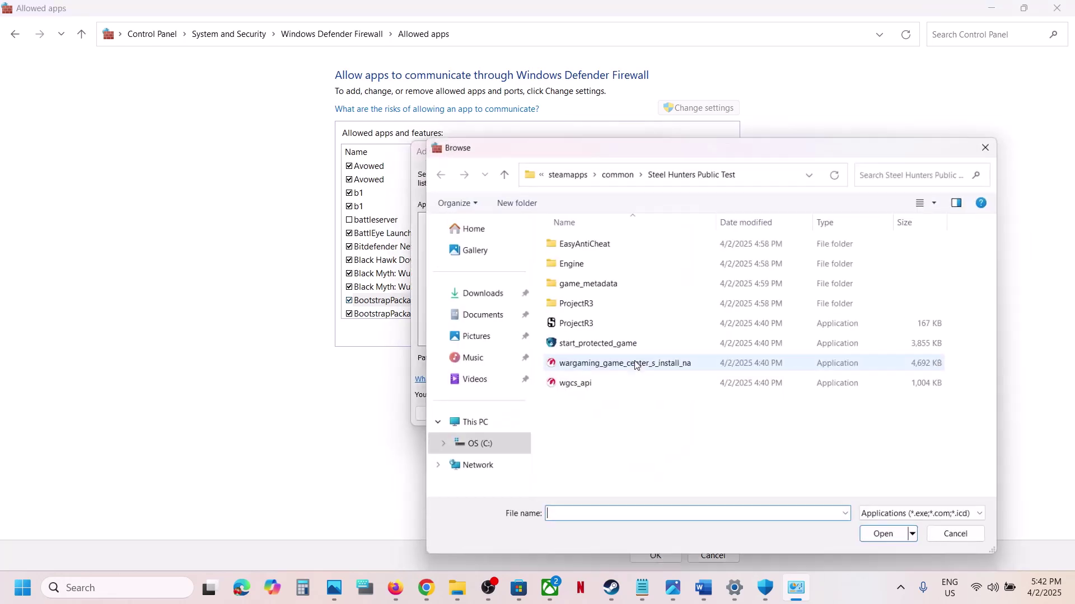
double_click(584, 304)
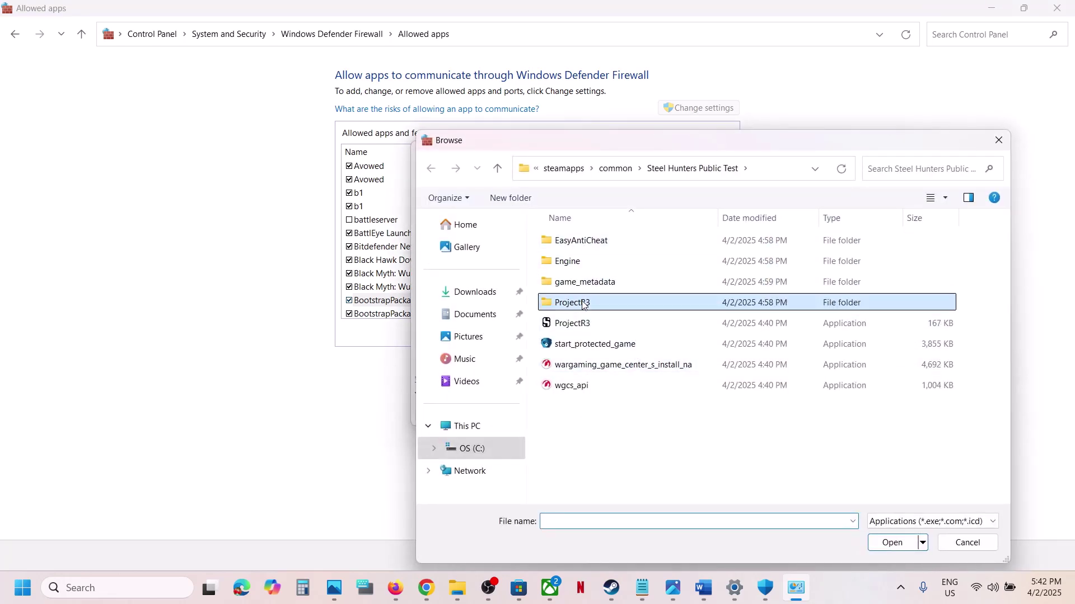
double_click(570, 242)
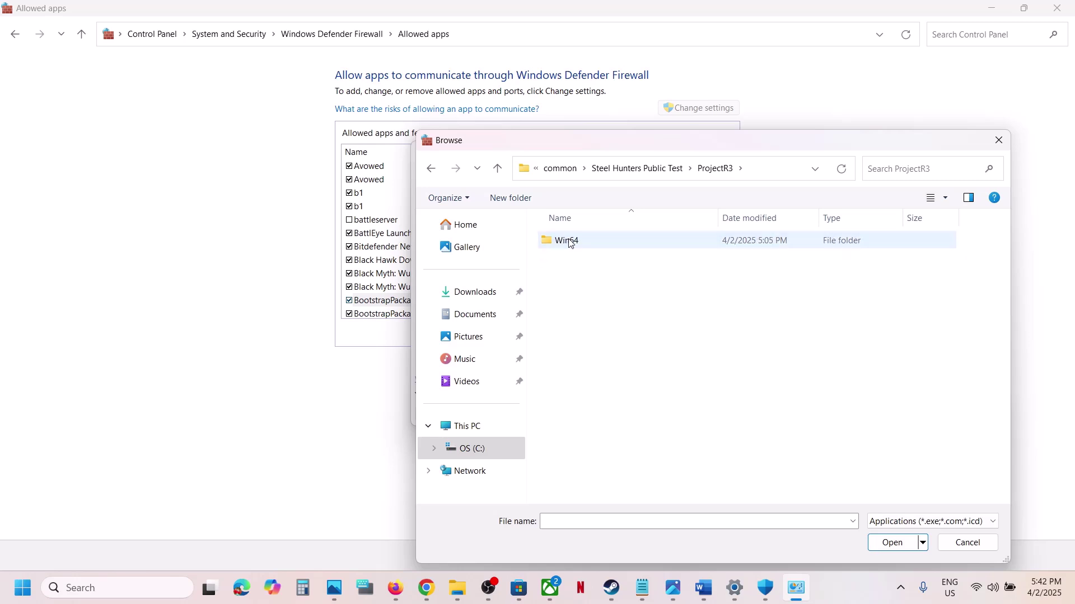
double_click(583, 245)
left_click(605, 260)
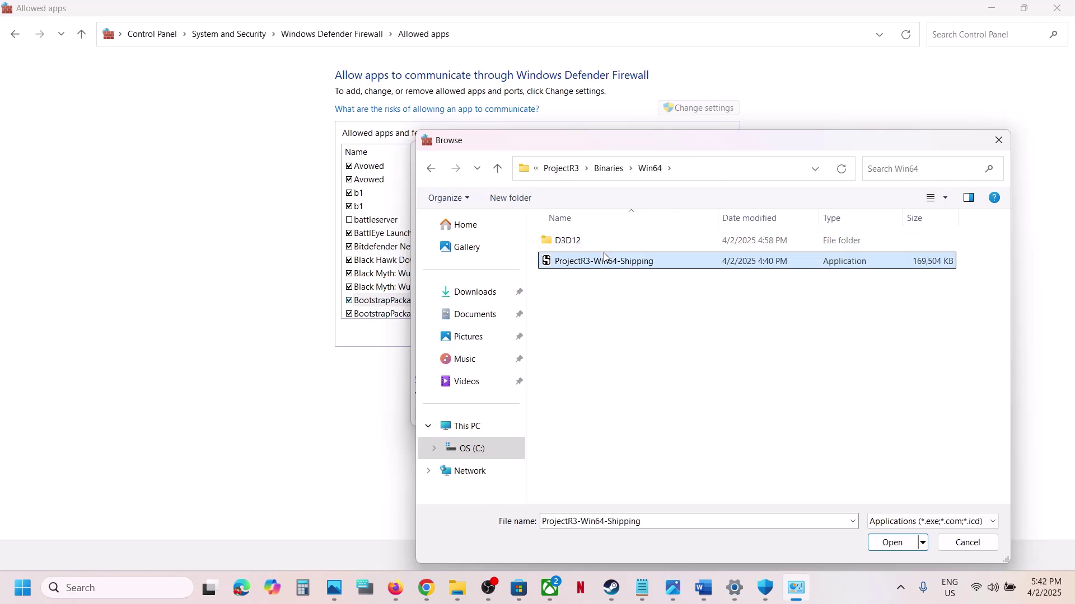
left_click(899, 550)
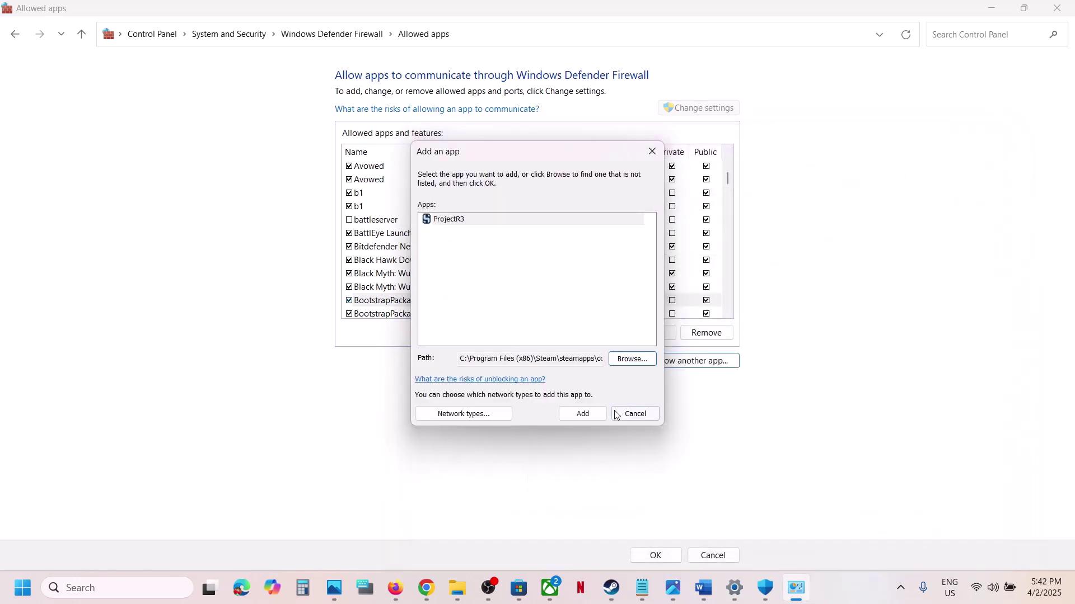
left_click(576, 418)
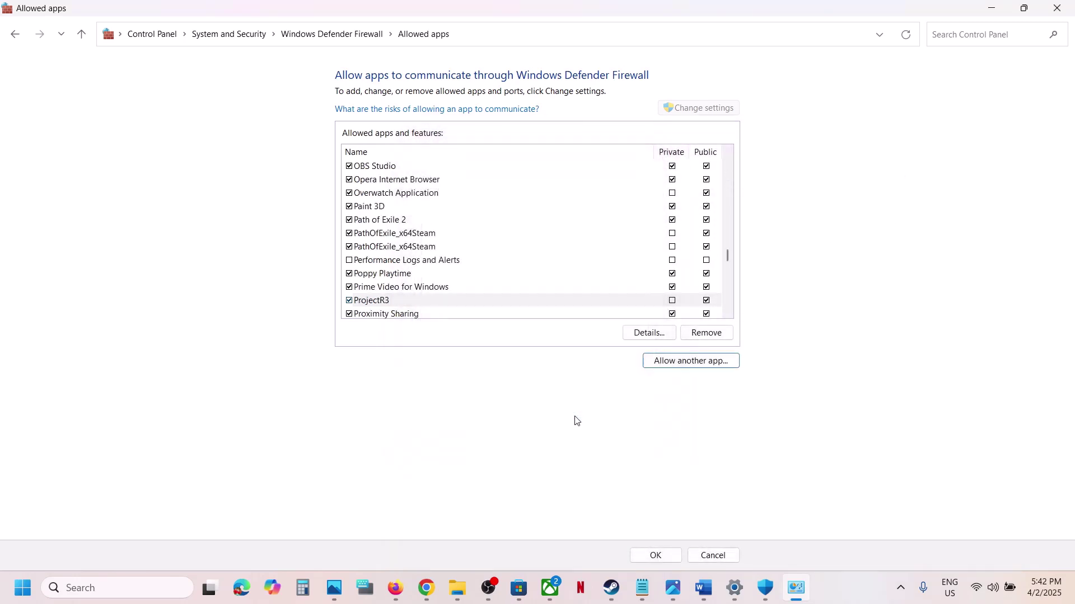
left_click(376, 305)
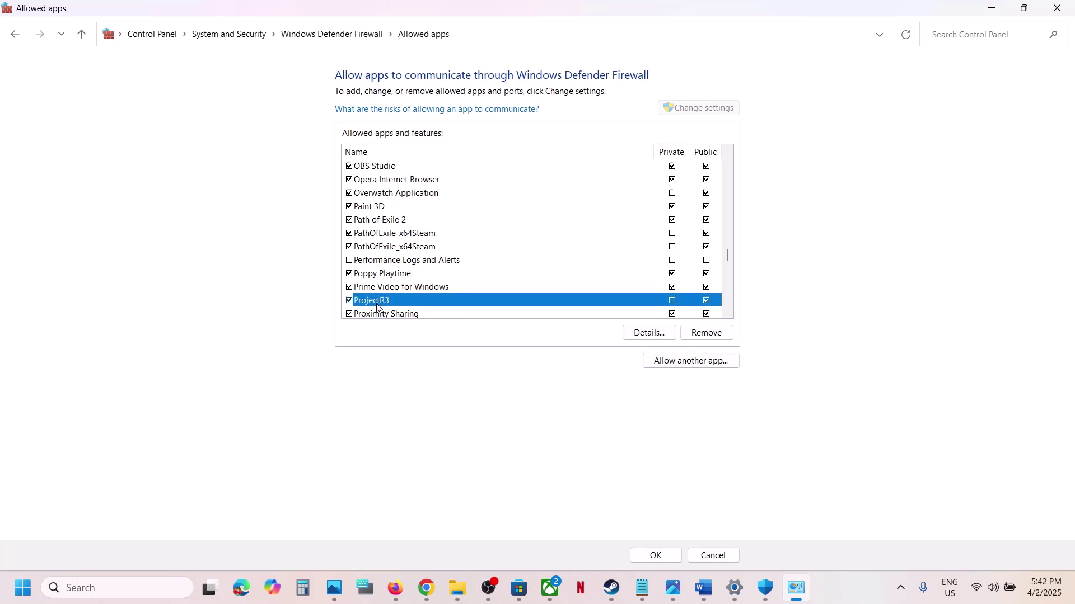
Step: Close the firewall's allowed apps window, Windows Security and Windows Settings
left_click(1053, 6)
left_click(1054, 6)
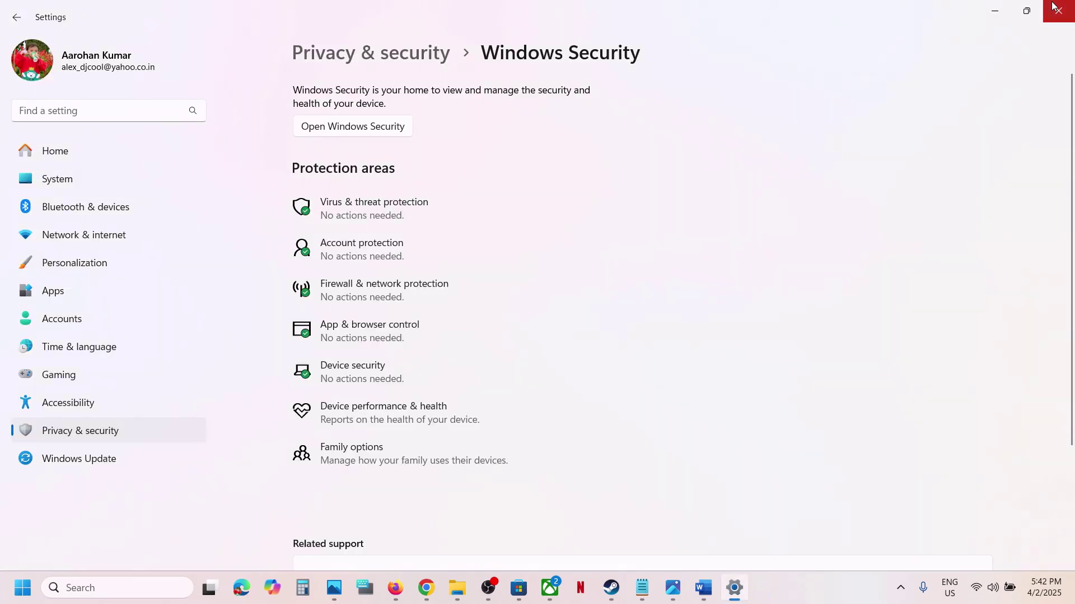
left_click(1054, 6)
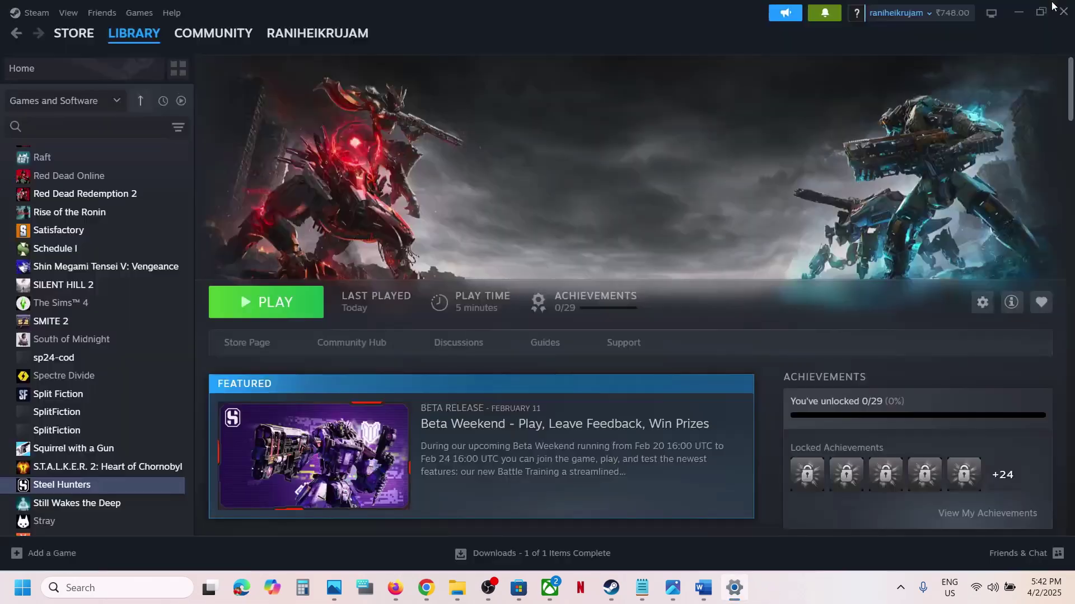
Step: Switch to Word and read Step 5 on a clean graphics driver installation, including the NVIDIA and AMD links
left_click(703, 588)
scroll(428, 336, "down", 5)
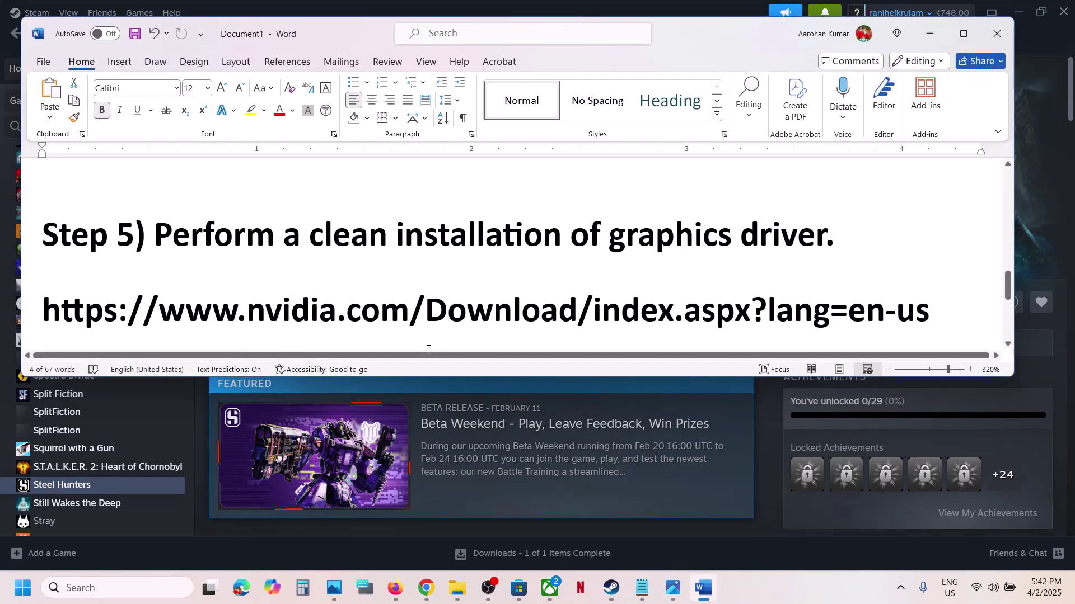
left_click_drag(185, 246, 733, 246)
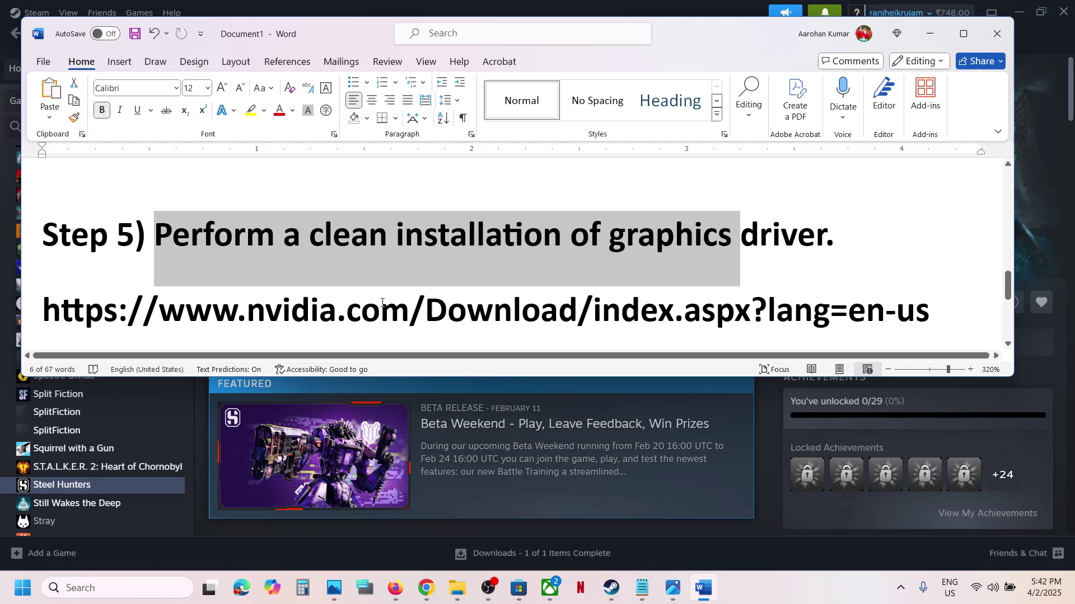
double_click(478, 298)
scroll(478, 297, "down", 2)
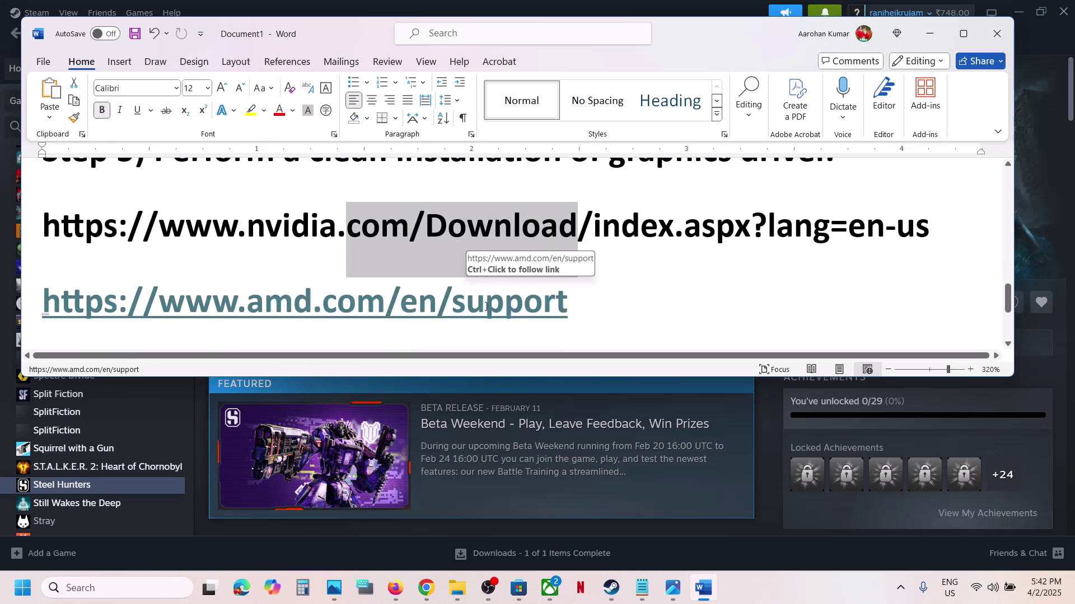
left_click(766, 484)
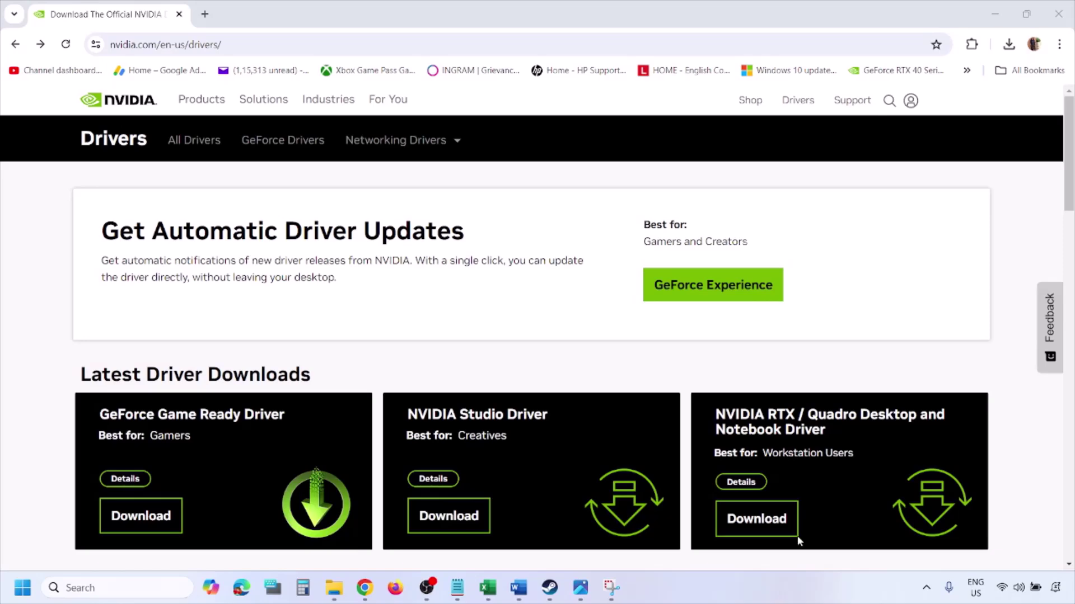
Step: On NVIDIA's Drivers page in Chrome, choose Windows 11 and search for the GeForce RTX 3050 Laptop GPU driver
scroll(251, 342, "down", 8)
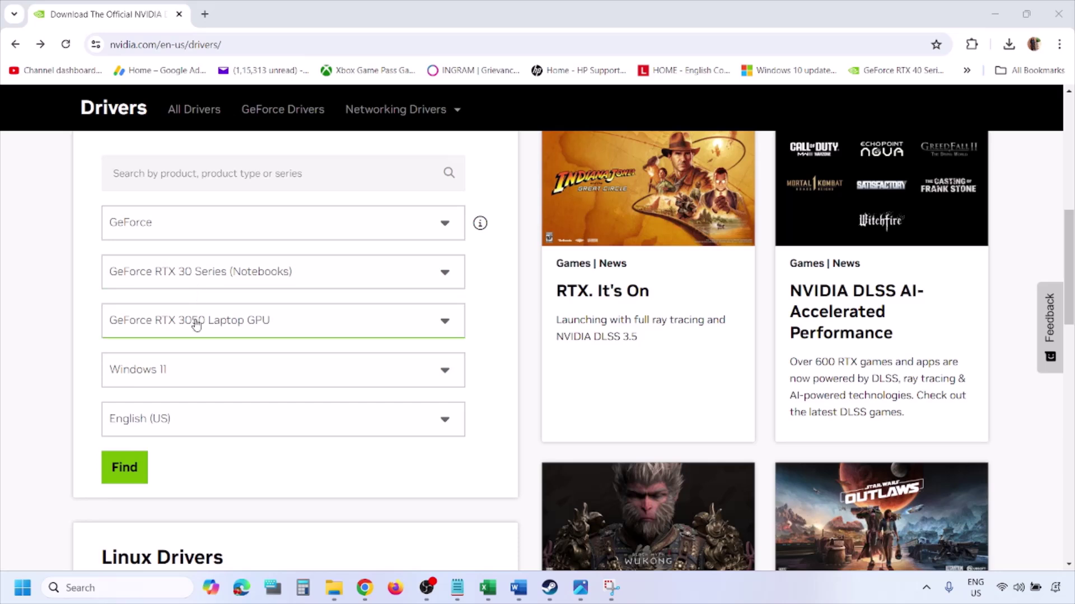
left_click(178, 374)
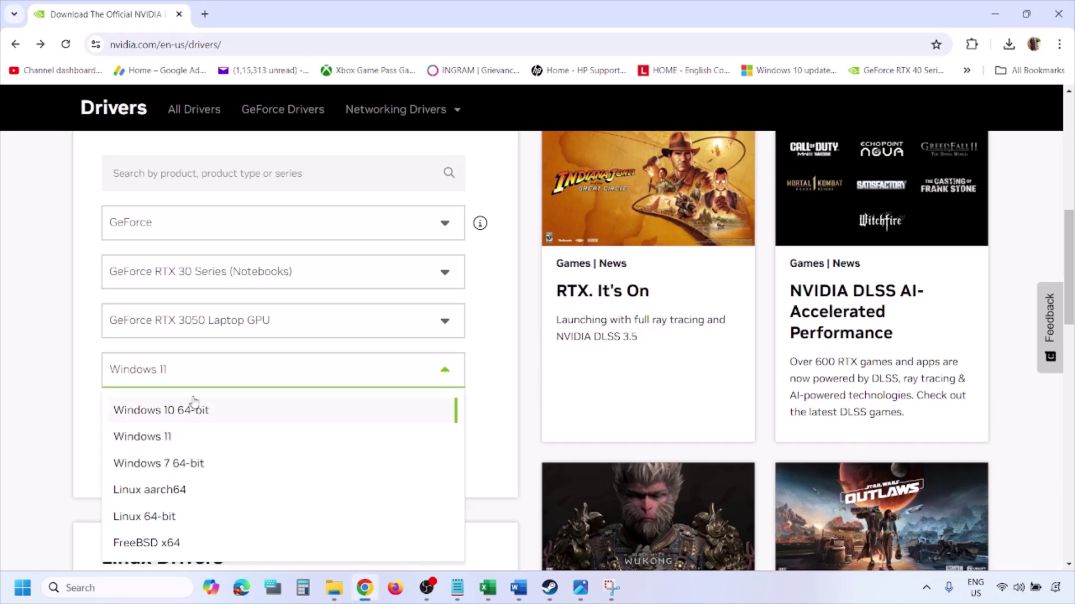
left_click(156, 438)
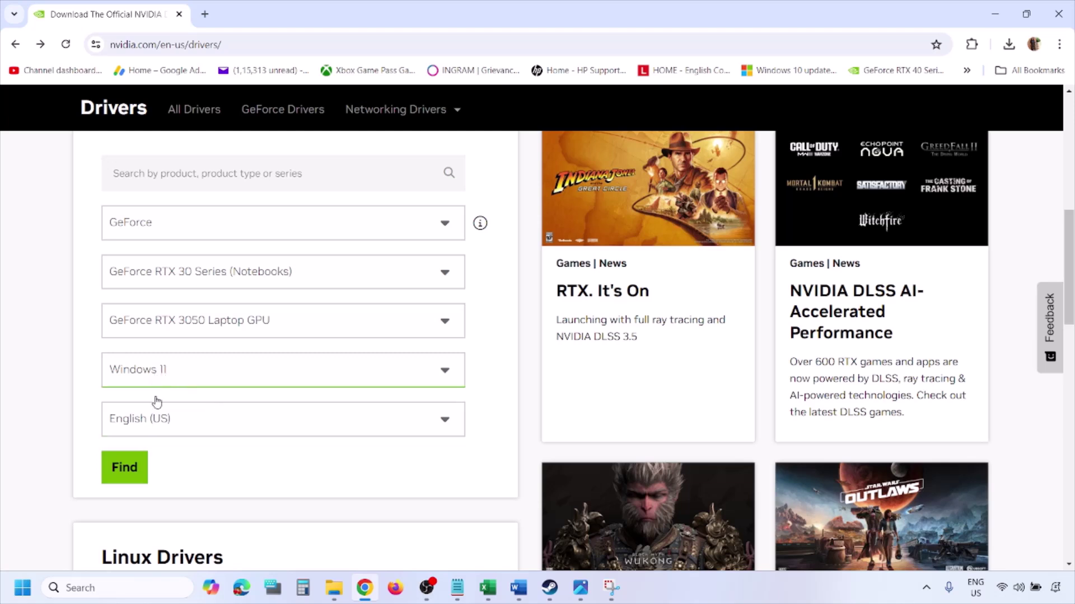
left_click(128, 473)
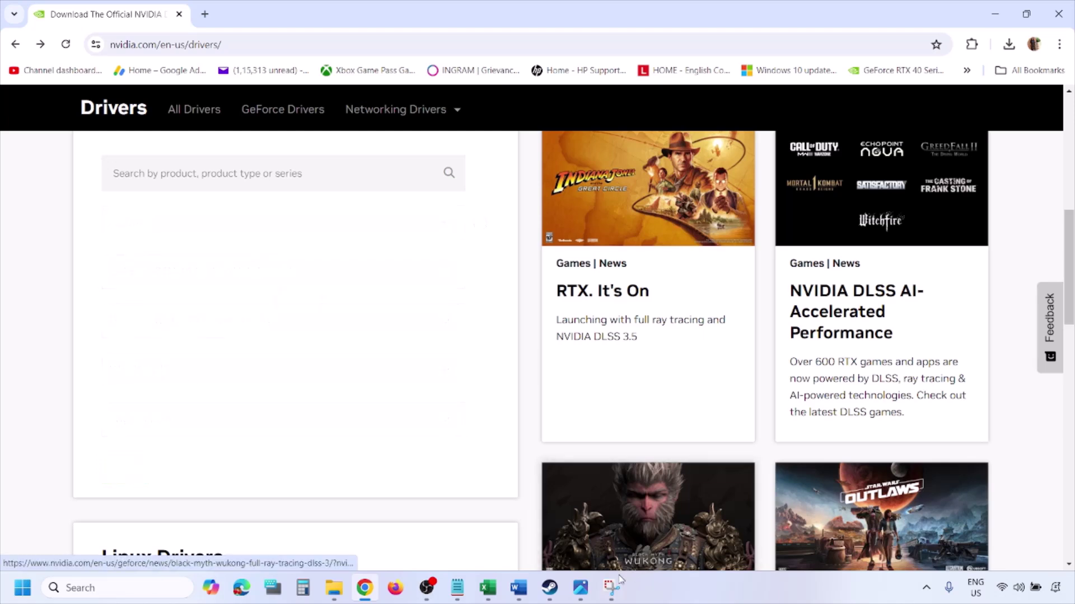
Step: Switch to Photos and review images 1.png to 5.png on downloading the Game Ready driver and choosing a custom clean installation
left_click(581, 588)
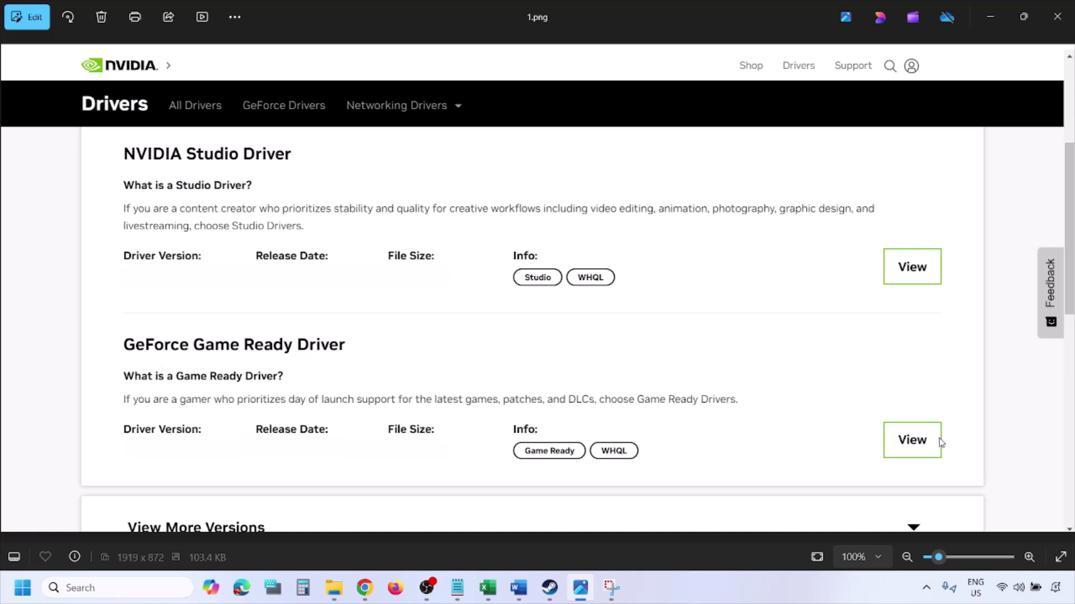
key("Right")
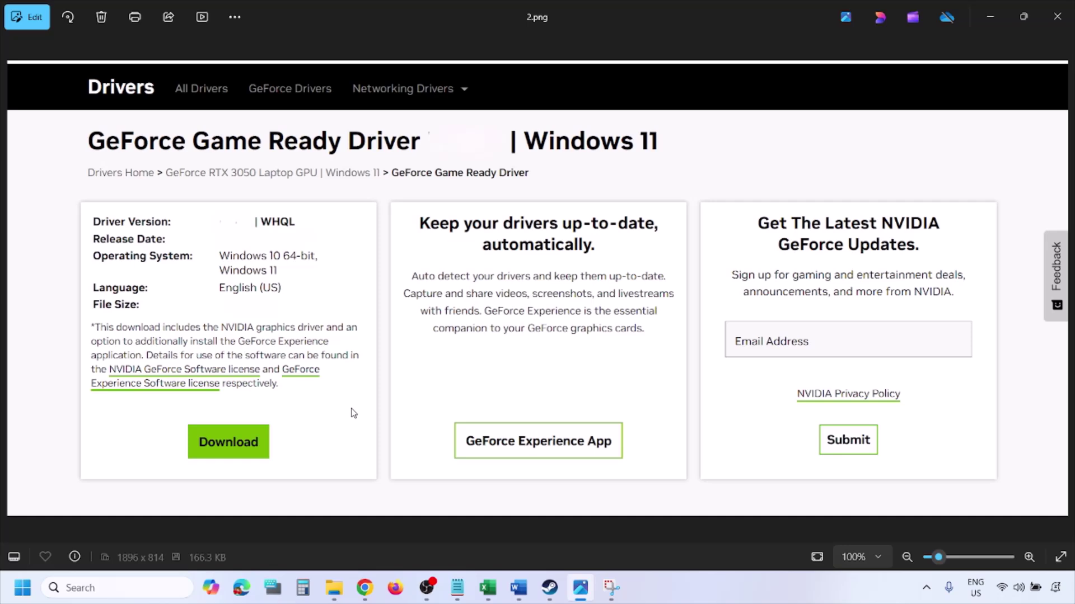
key("Right")
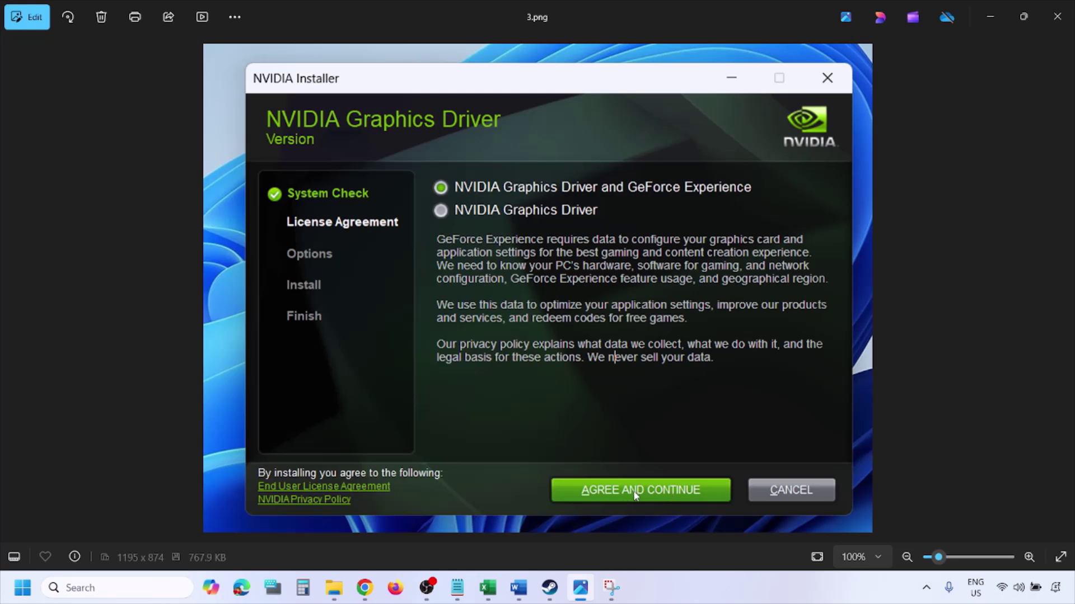
key("Right")
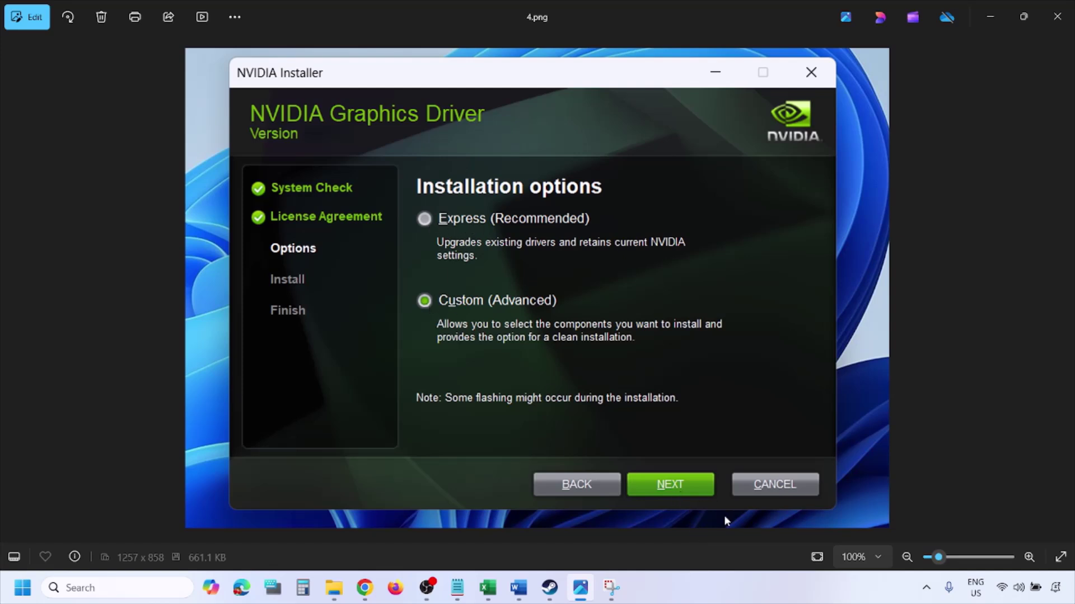
key("Right")
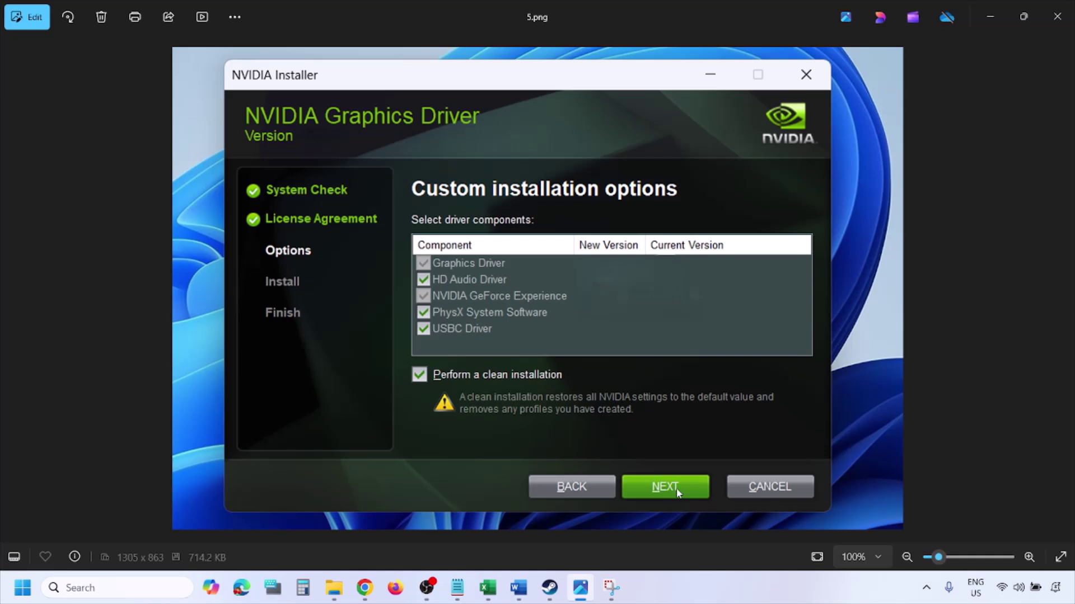
Step: Restart the computer
left_click(22, 587)
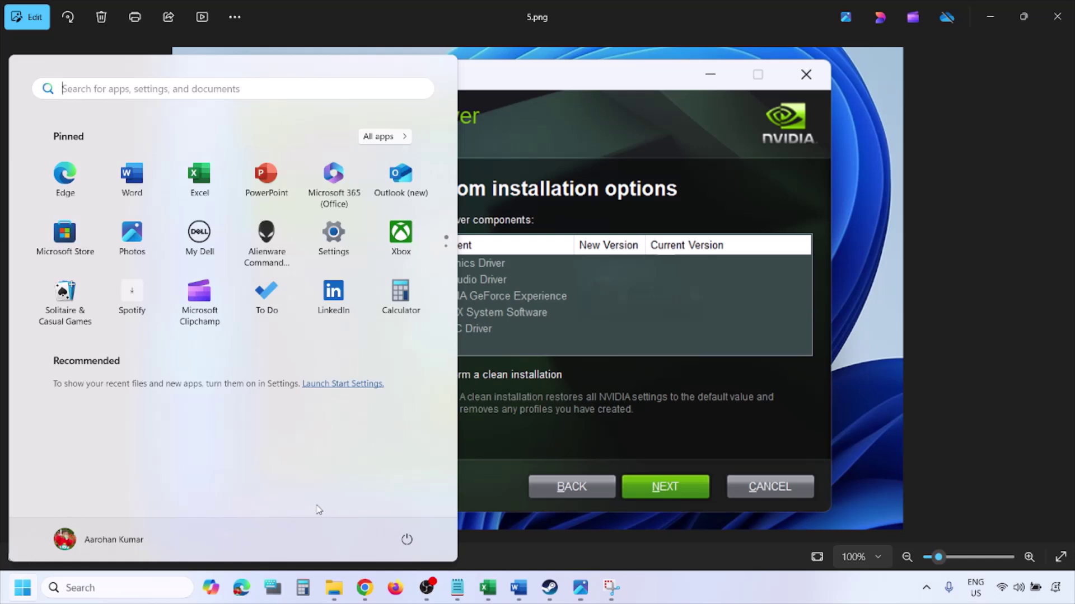
left_click(412, 545)
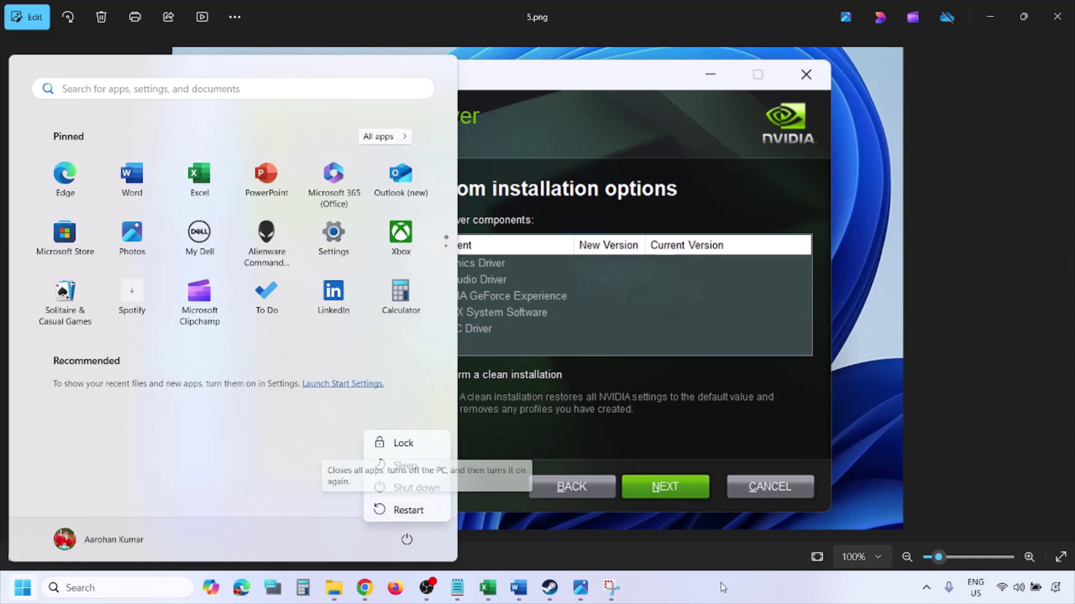
left_click(408, 509)
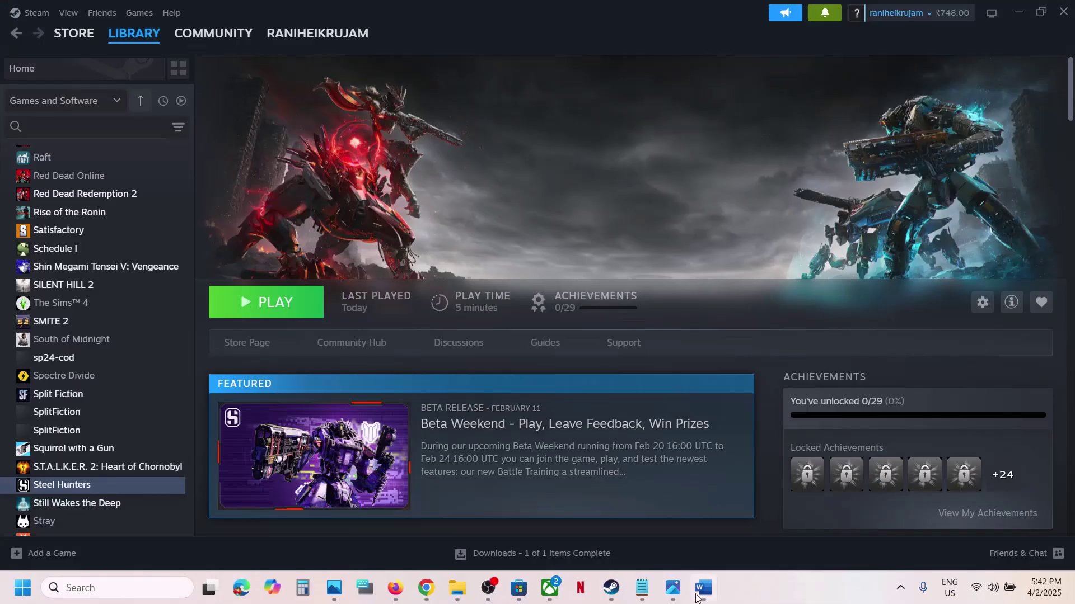
Step: Switch to Word, read Step 6 on running the game on the dedicated graphics card, and return to Steam
left_click(700, 593)
scroll(371, 299, "down", 5)
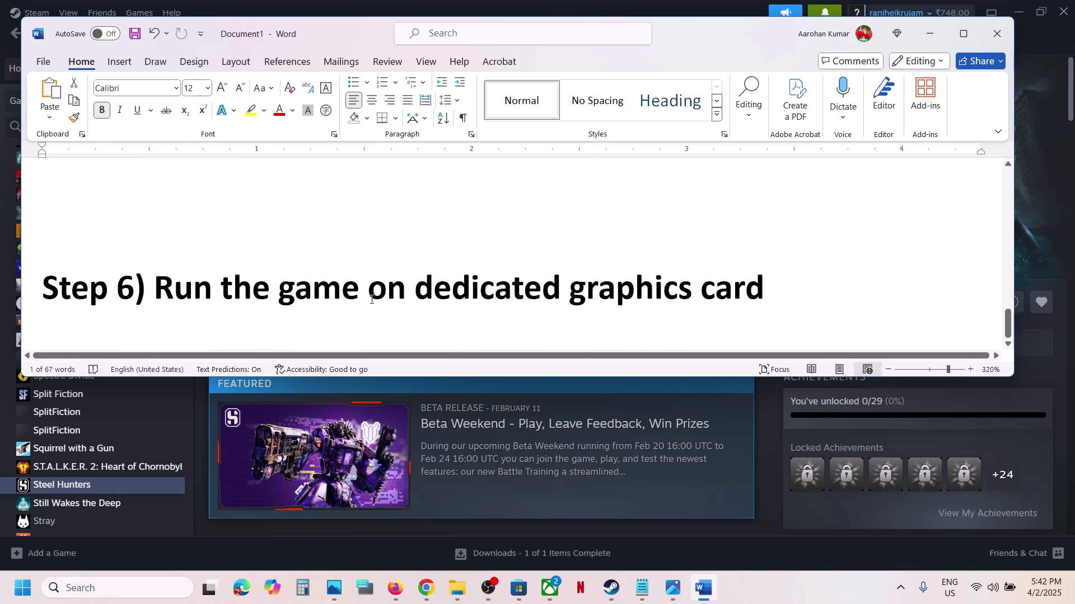
double_click(610, 298)
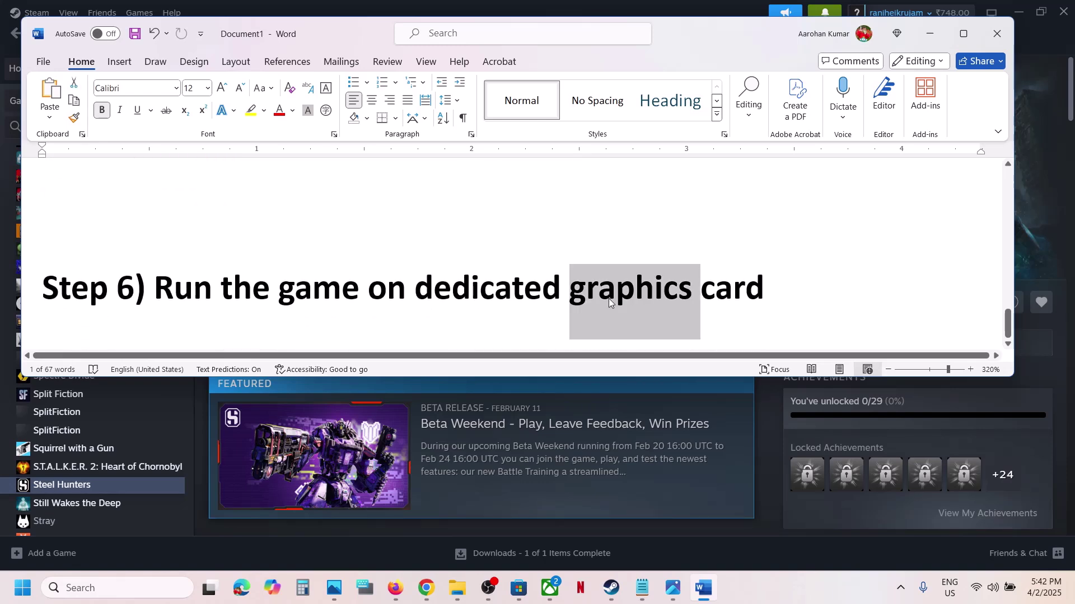
left_click(357, 543)
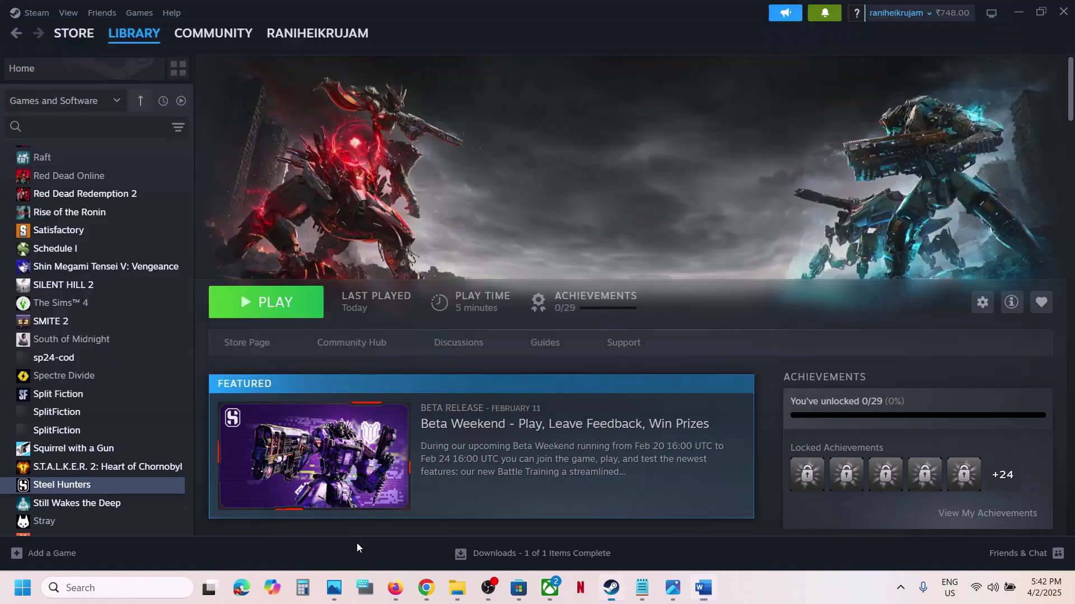
Step: Search Windows for "graphics" and open the Graphics settings
left_click(133, 596)
type("graphics")
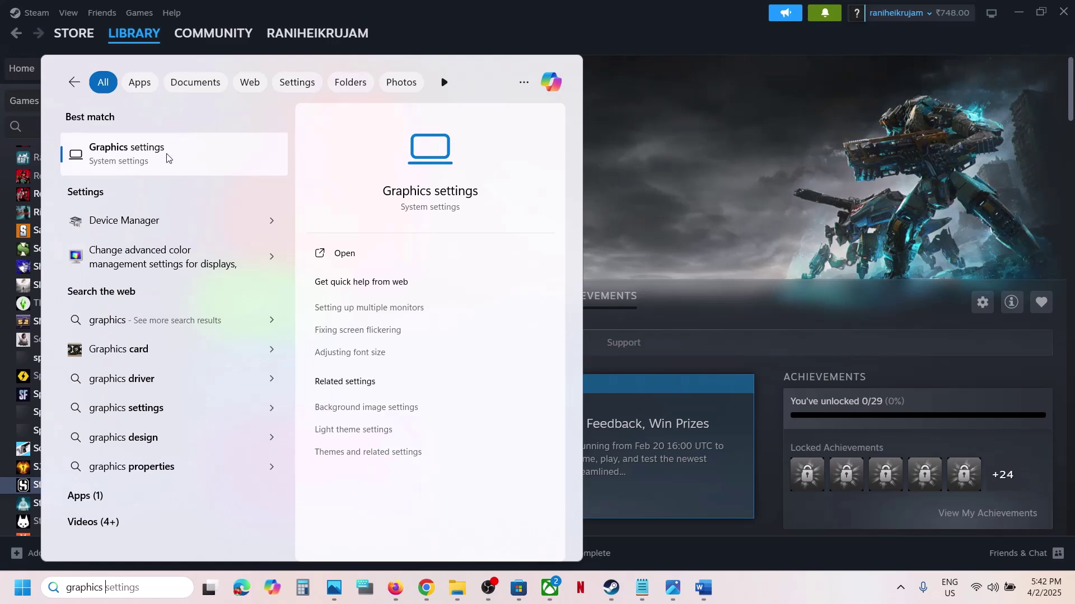
left_click(167, 158)
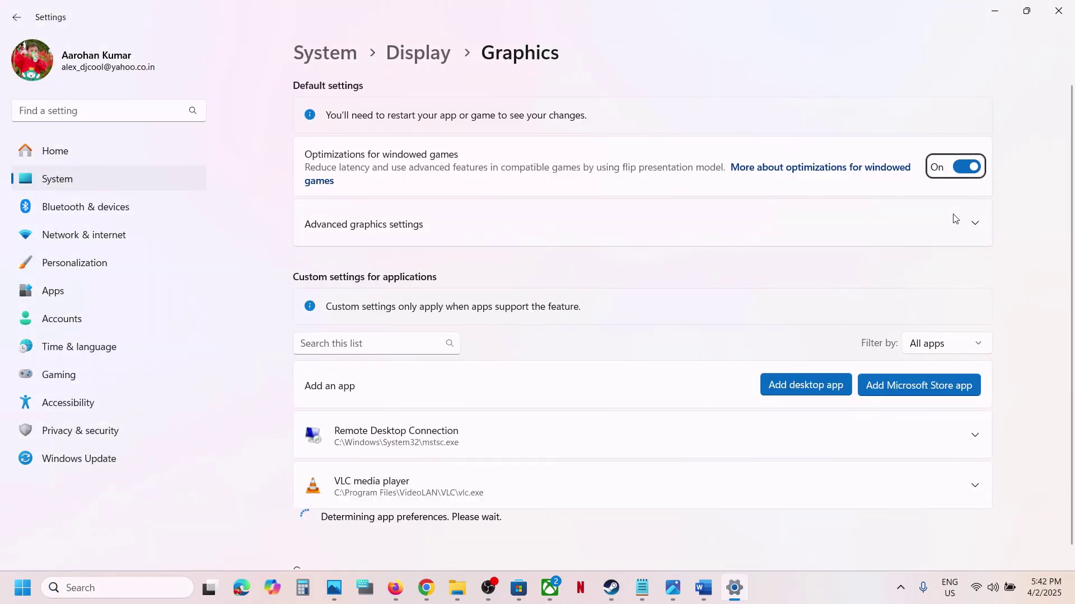
Step: Add ProjectR3-Win64-Shipping from Steel Hunters Public Test\ProjectR3\Binaries\Win64 as a desktop app in the custom graphics settings
left_click(794, 385)
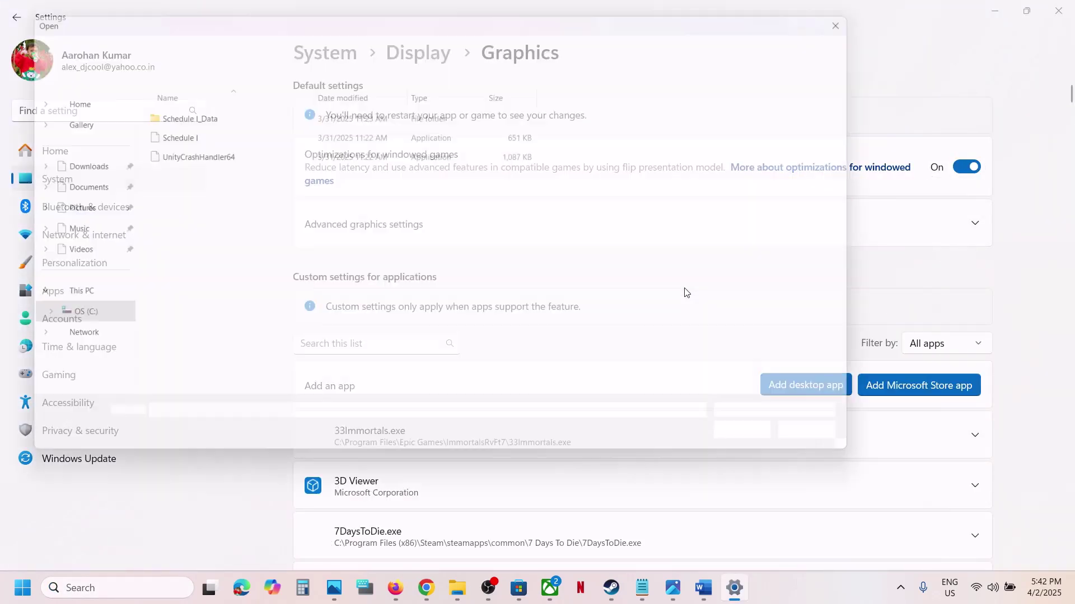
left_click(401, 47)
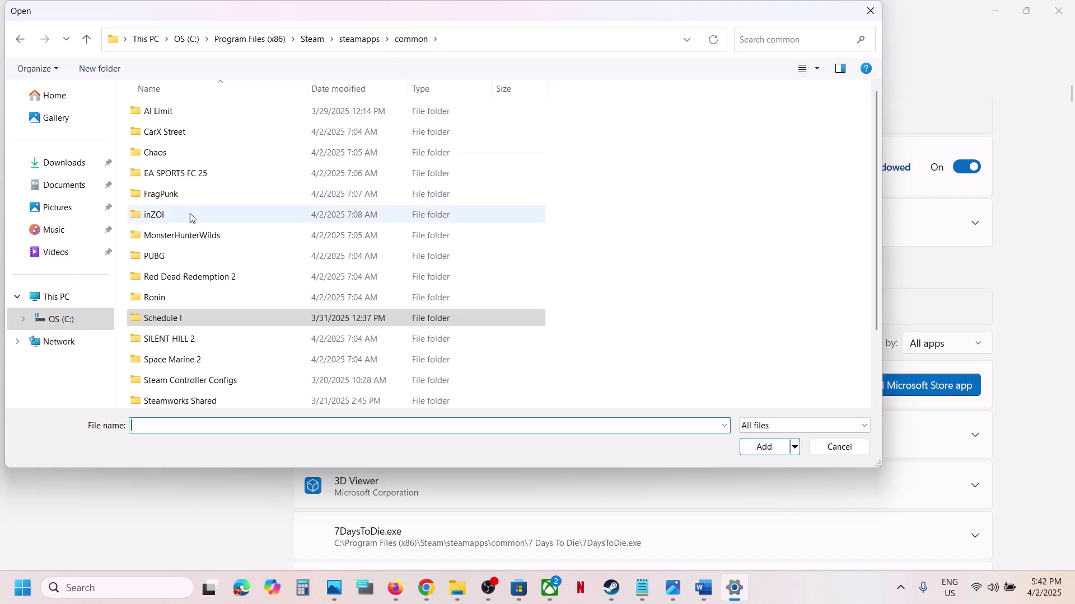
scroll(208, 229, "down", 2)
double_click(193, 338)
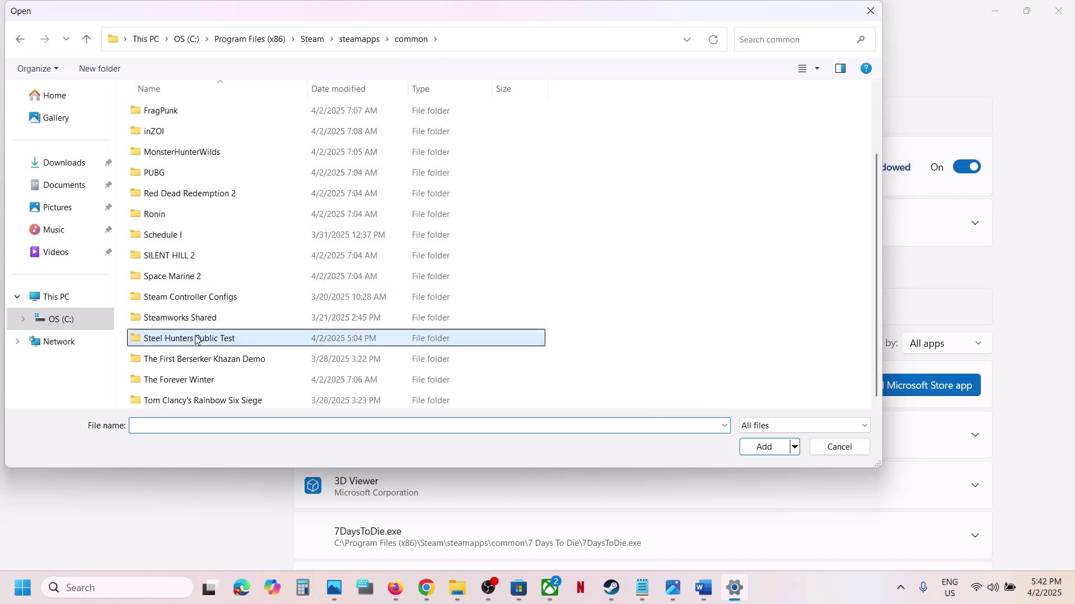
double_click(167, 174)
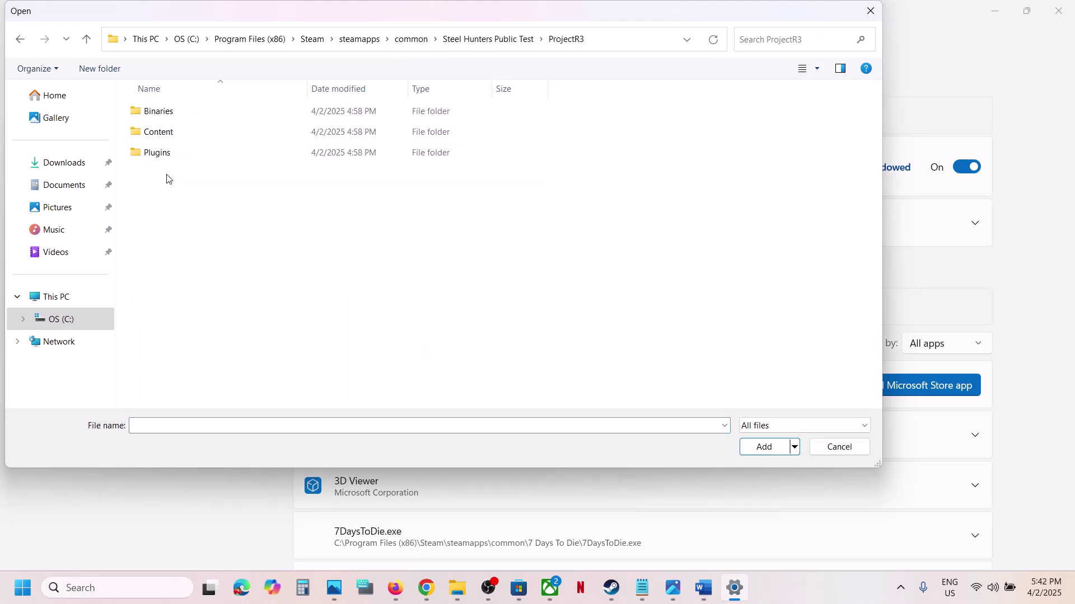
double_click(165, 112)
double_click(167, 115)
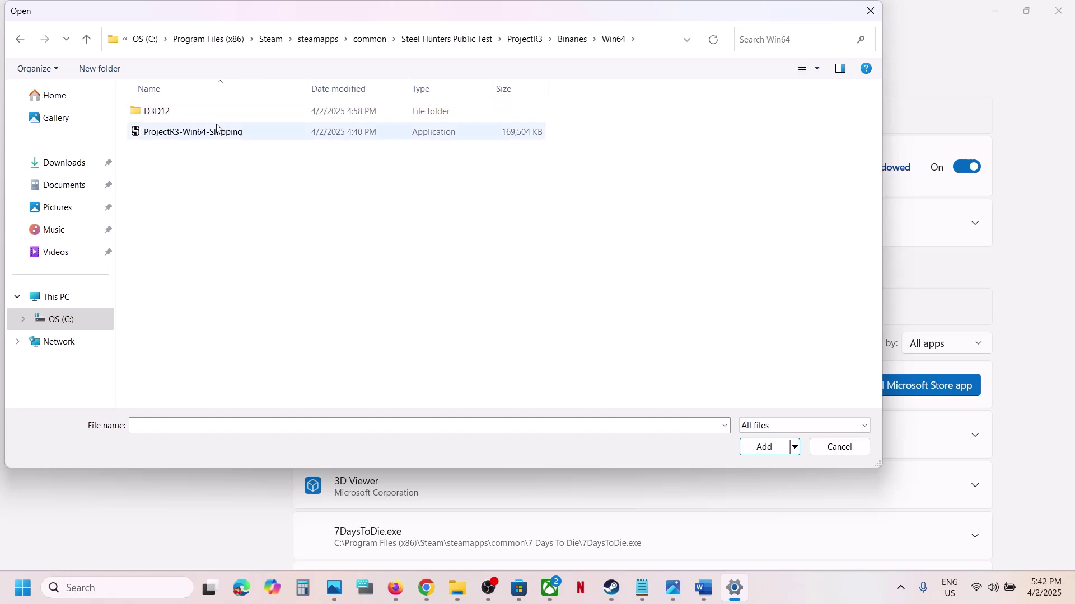
left_click(215, 131)
left_click(762, 447)
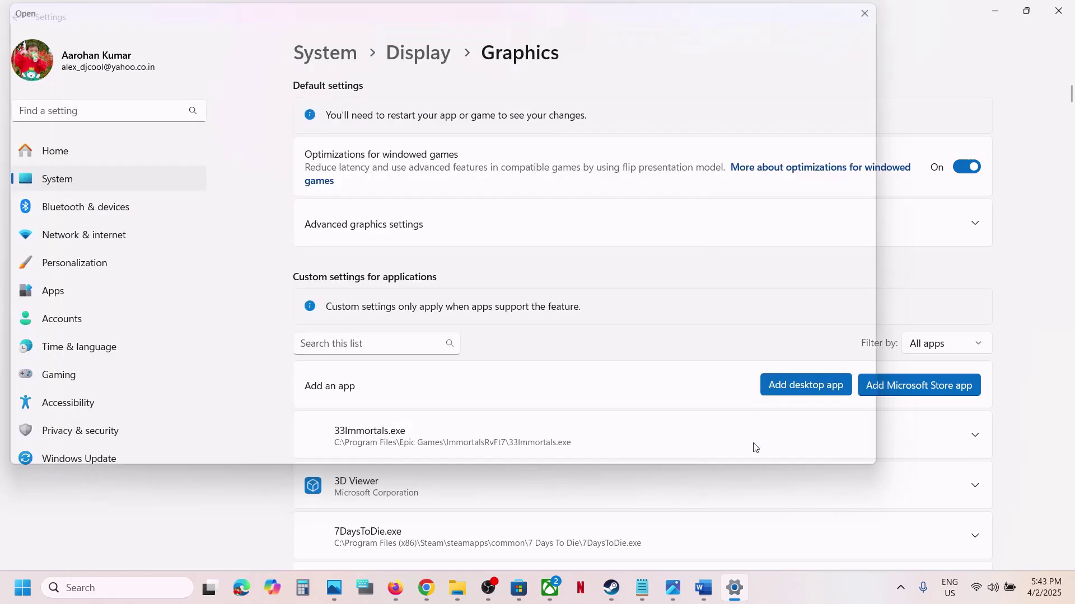
Step: Find the ProjectR3 entry in the app list and set its GPU preference to High Performance (NVIDIA GeForce RTX 3050 Laptop GPU)
scroll(505, 354, "down", 15)
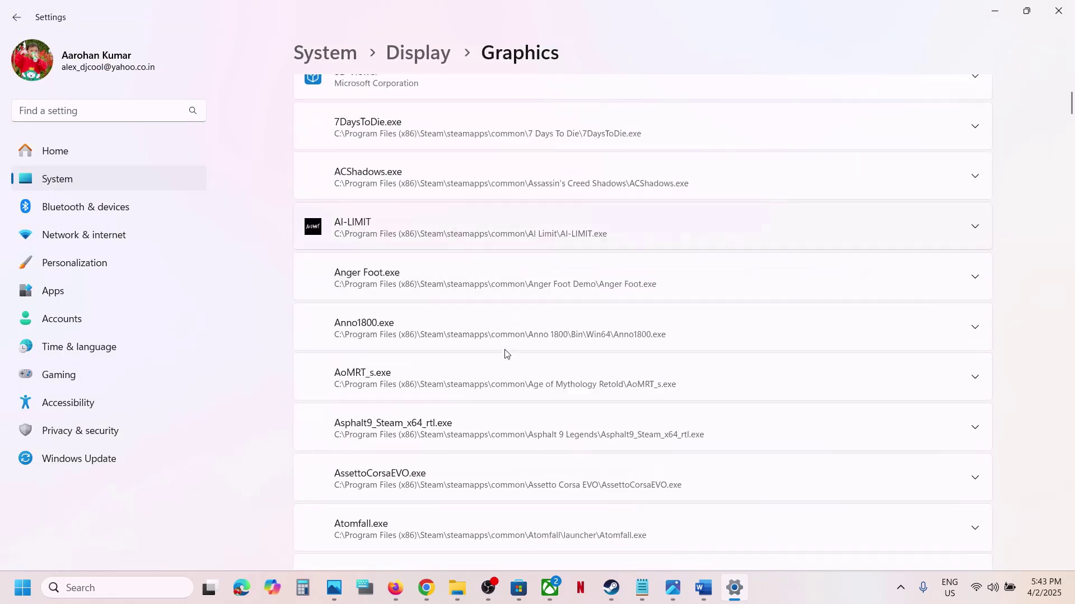
scroll(505, 354, "down", 5)
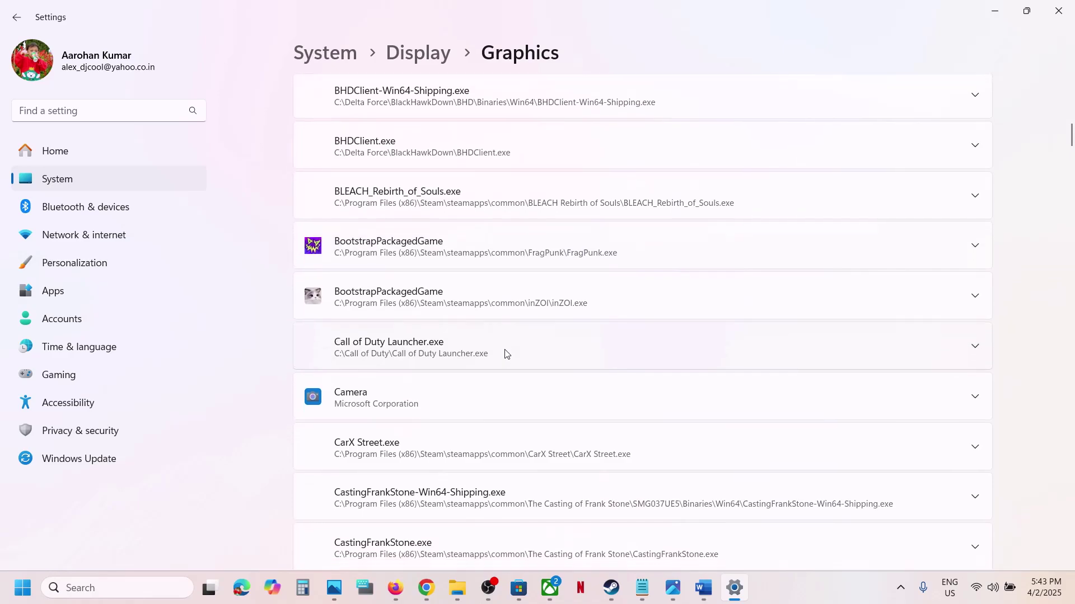
scroll(506, 353, "down", 15)
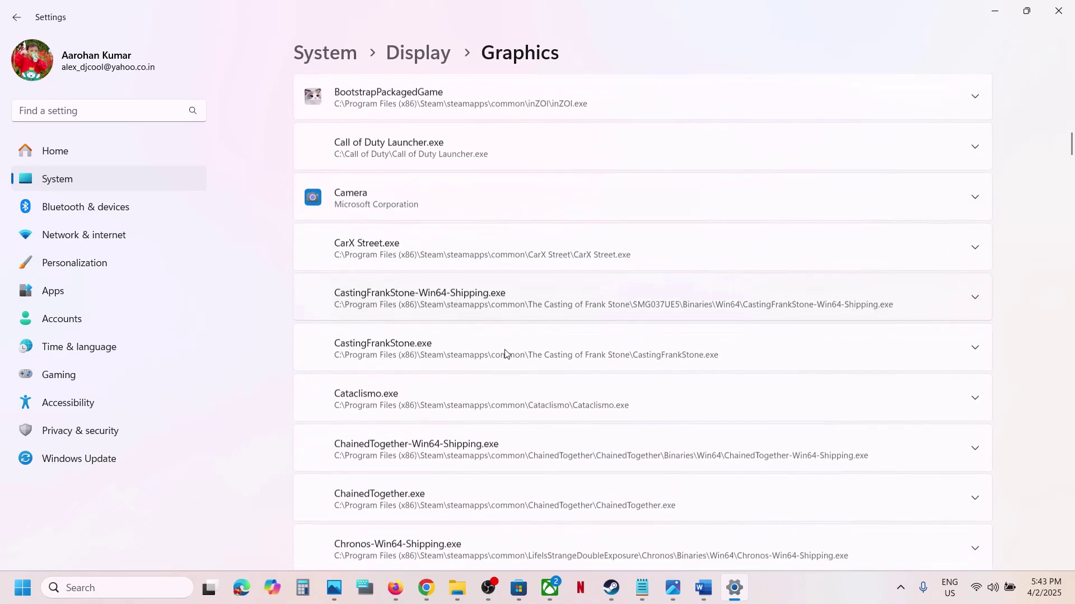
scroll(505, 353, "down", 15)
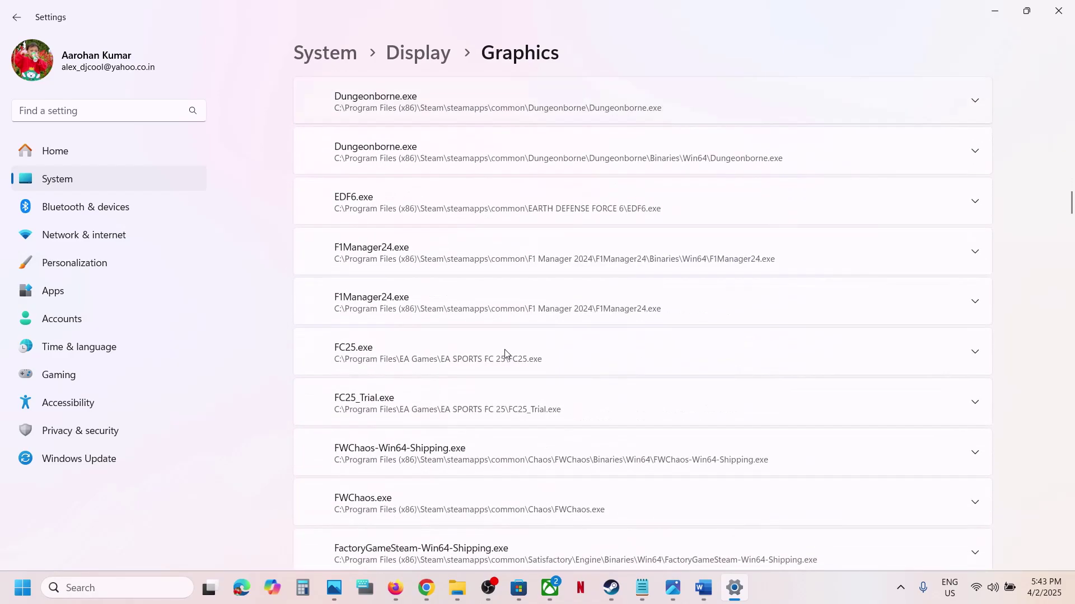
scroll(505, 354, "down", 15)
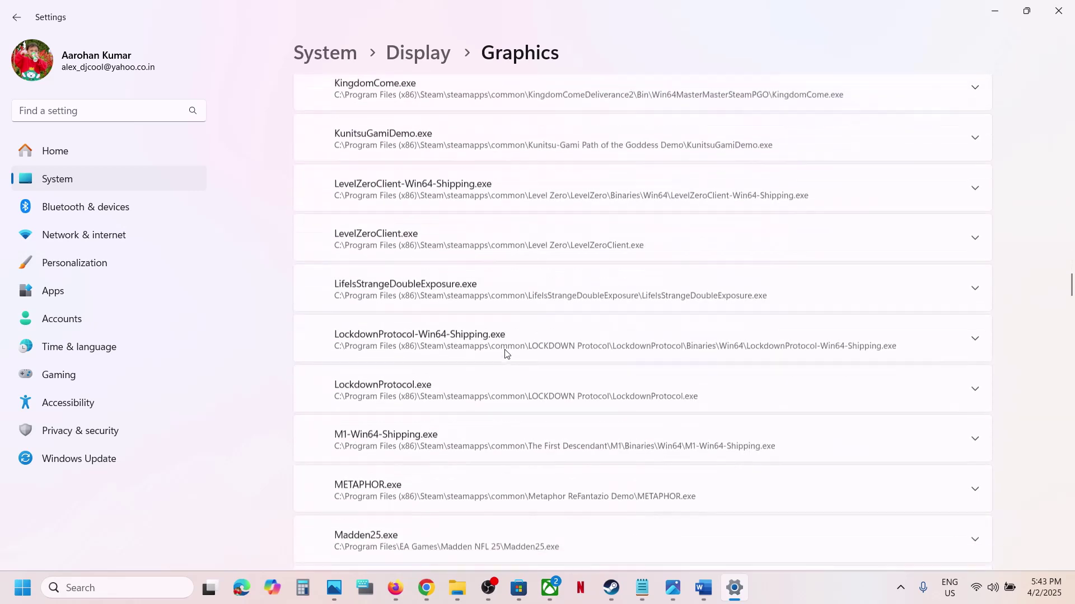
scroll(505, 354, "down", 15)
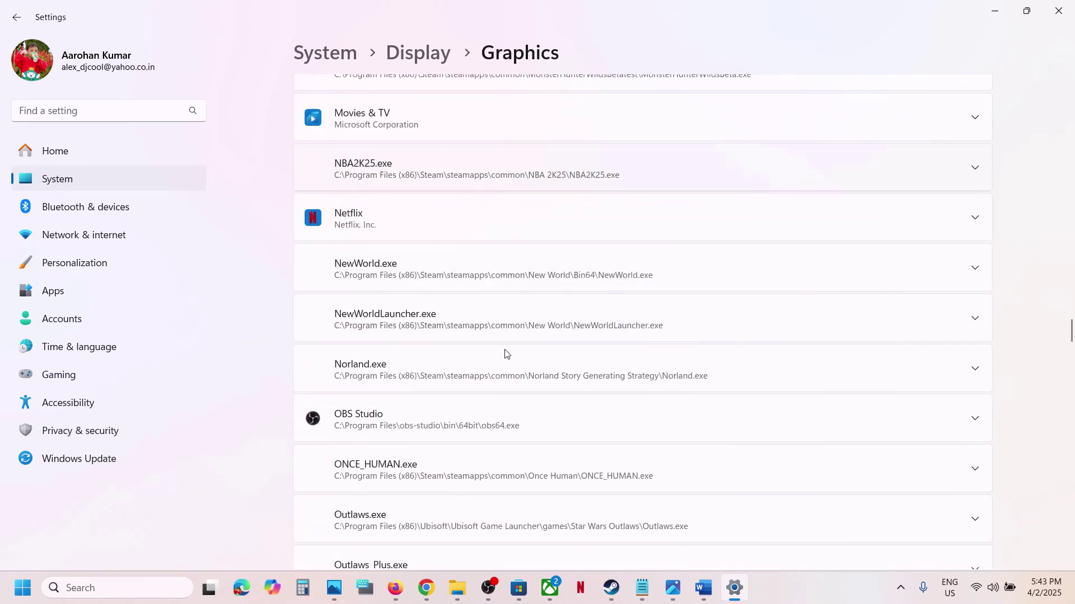
scroll(505, 354, "down", 15)
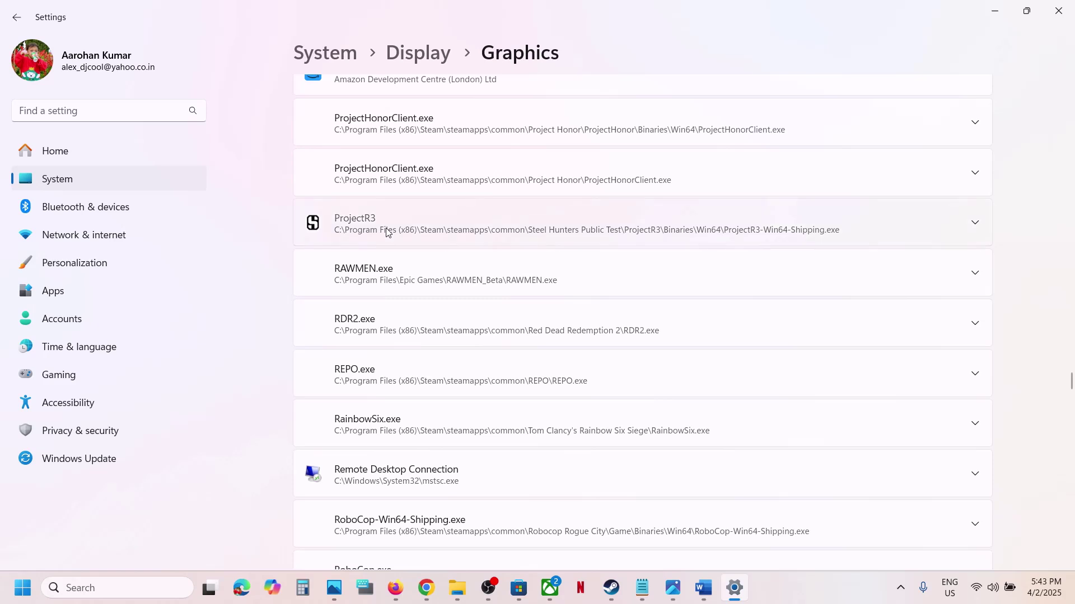
left_click(319, 230)
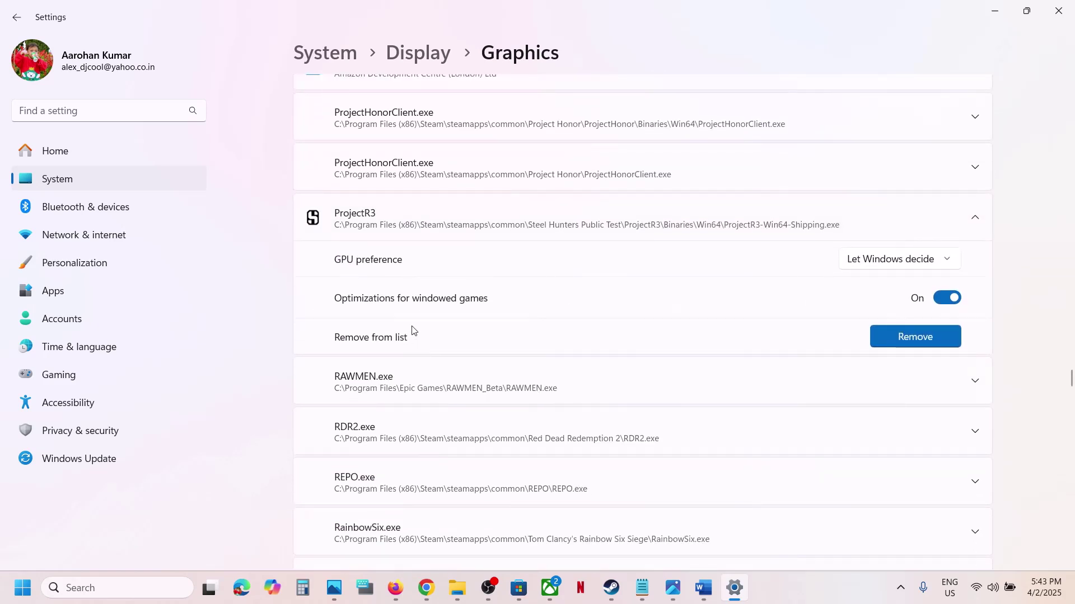
left_click(905, 258)
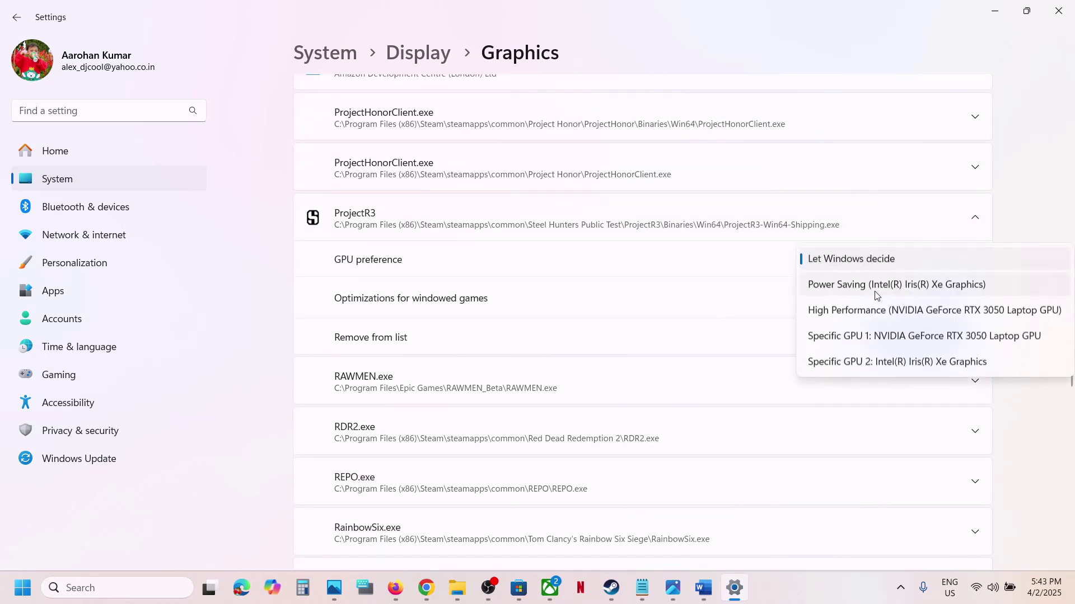
left_click(907, 316)
Step: Add the ProjectR3 application from the Steel Hunters Public Test folder as another desktop app in the custom graphics settings
scroll(644, 297, "up", 20)
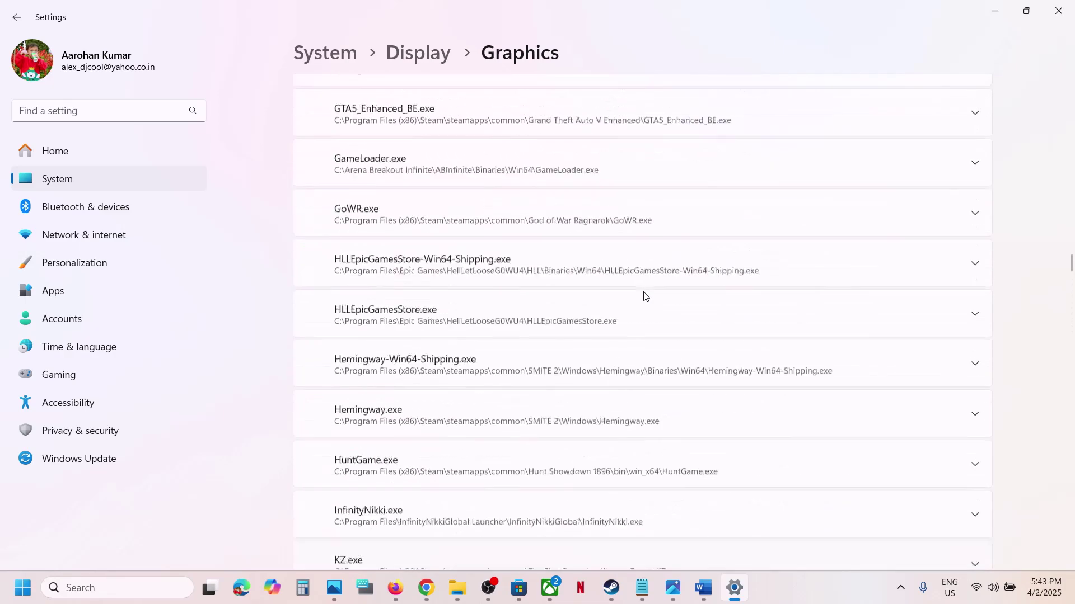
left_click(828, 256)
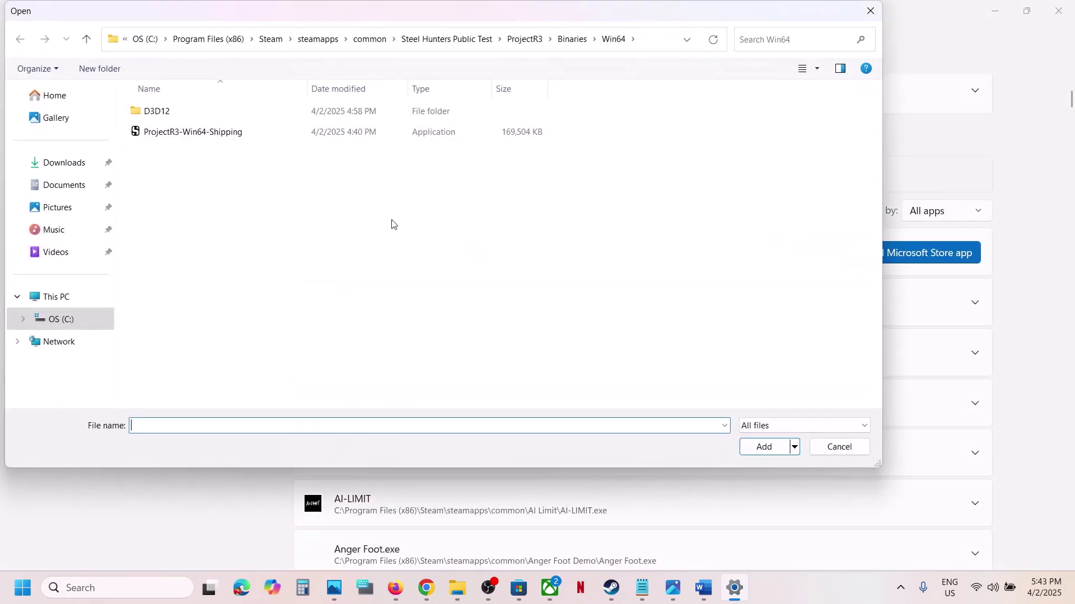
left_click(89, 43)
left_click(87, 40)
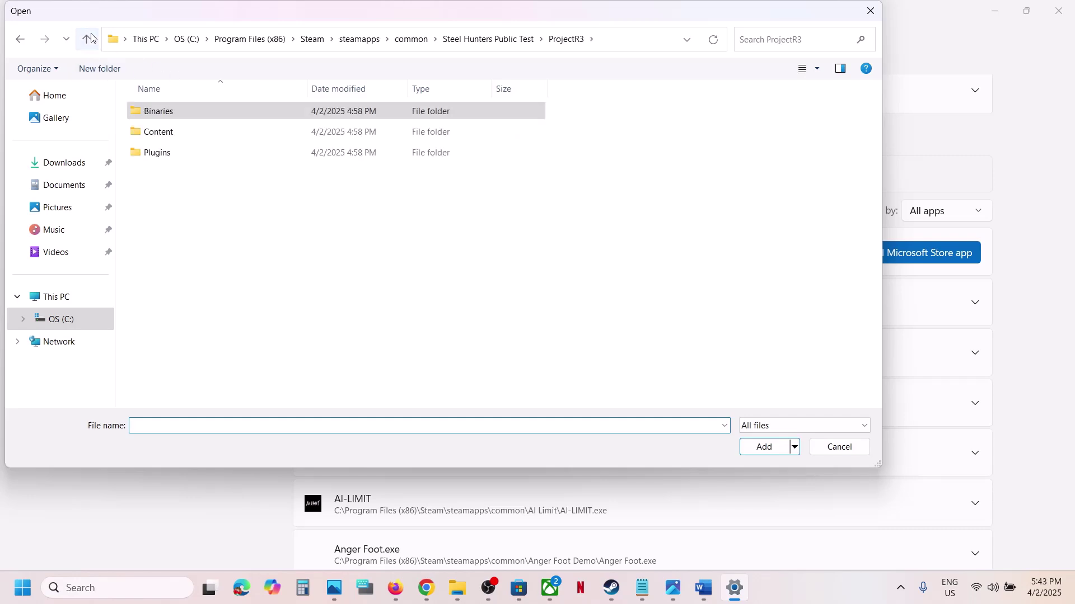
left_click(89, 35)
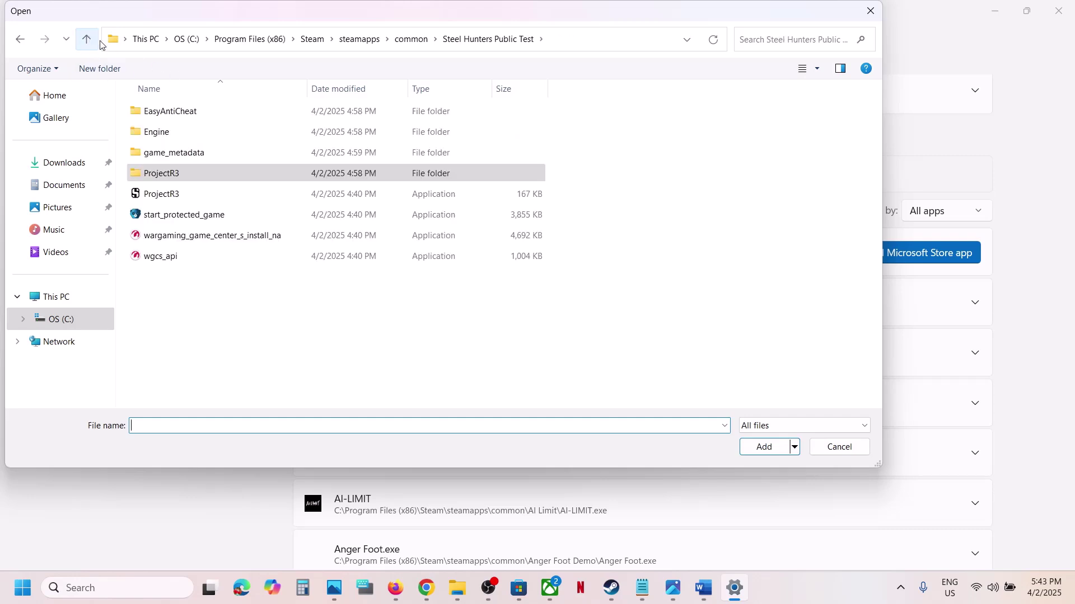
left_click(164, 196)
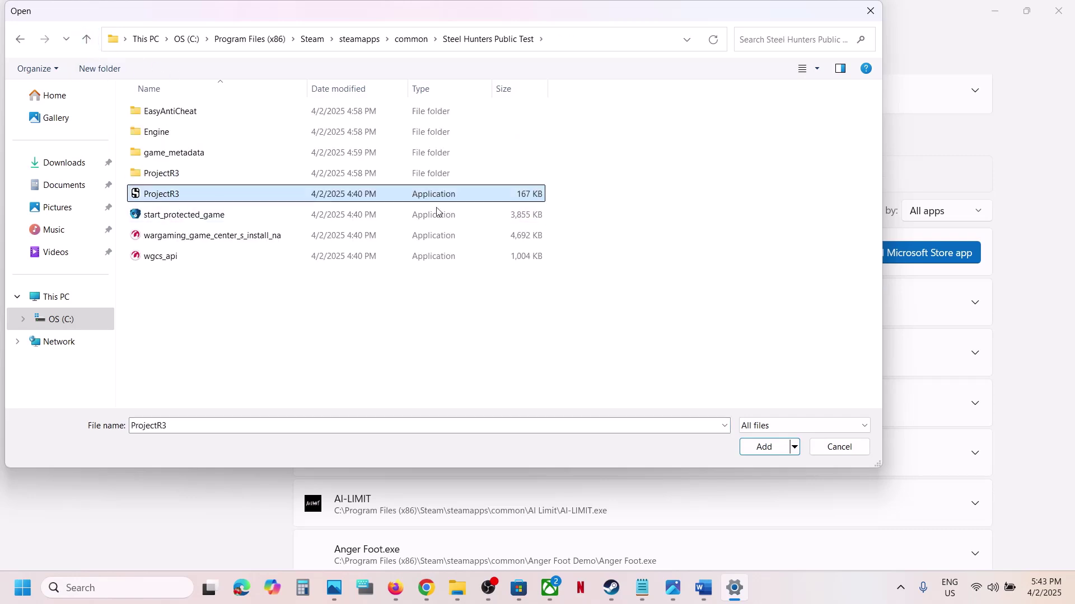
left_click(751, 448)
Step: Set the GPU preference of the Steel Hunters Public Test ProjectR3.exe entry to High Performance (NVIDIA GeForce RTX 3050 Laptop GPU) and close Settings
scroll(562, 401, "down", 15)
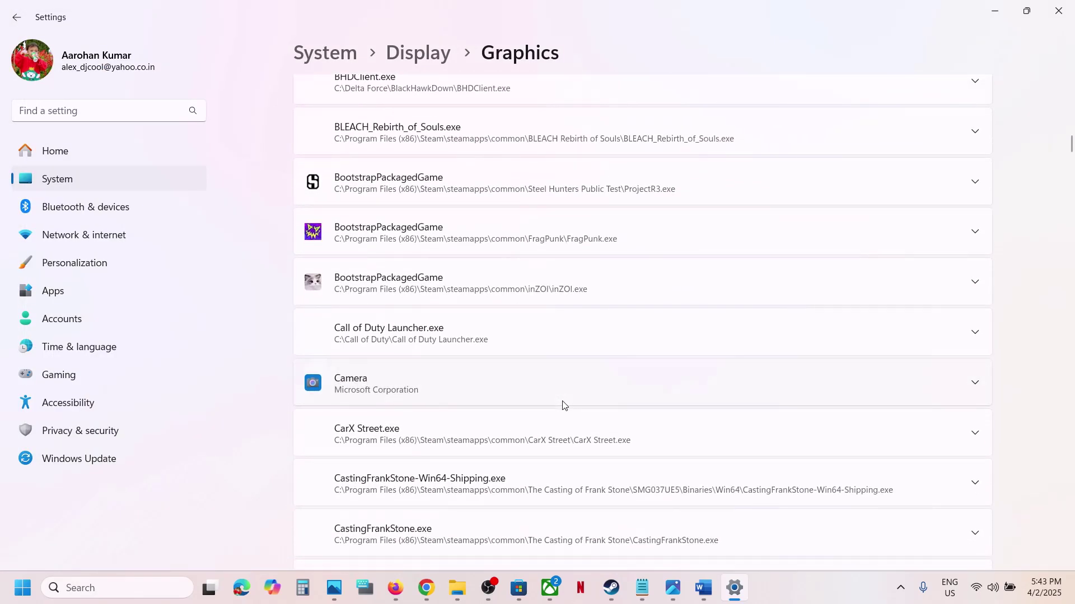
left_click(442, 193)
left_click(878, 226)
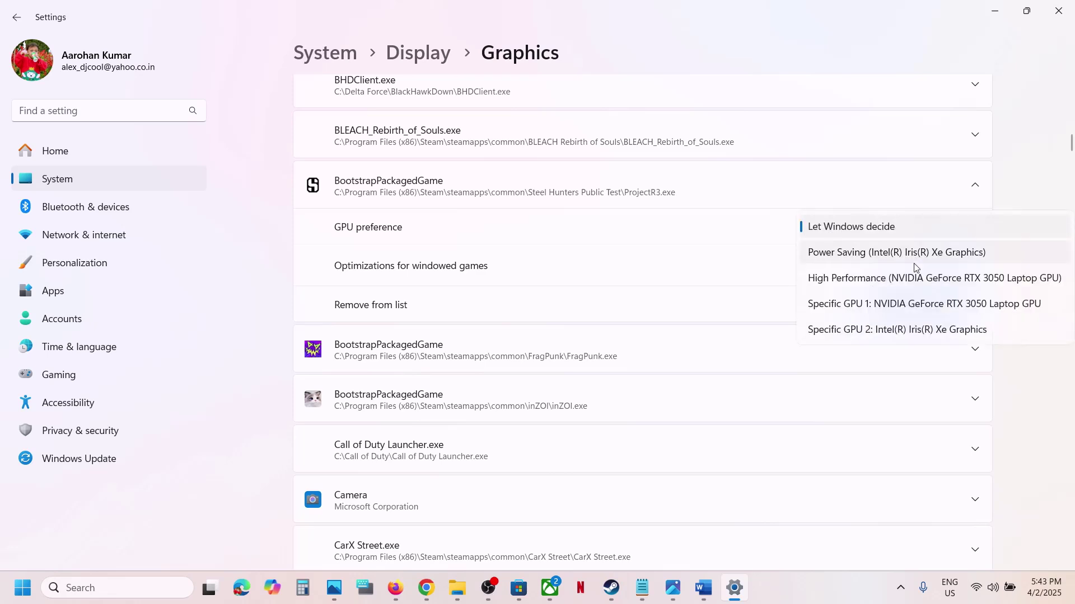
left_click(906, 278)
left_click(1058, 11)
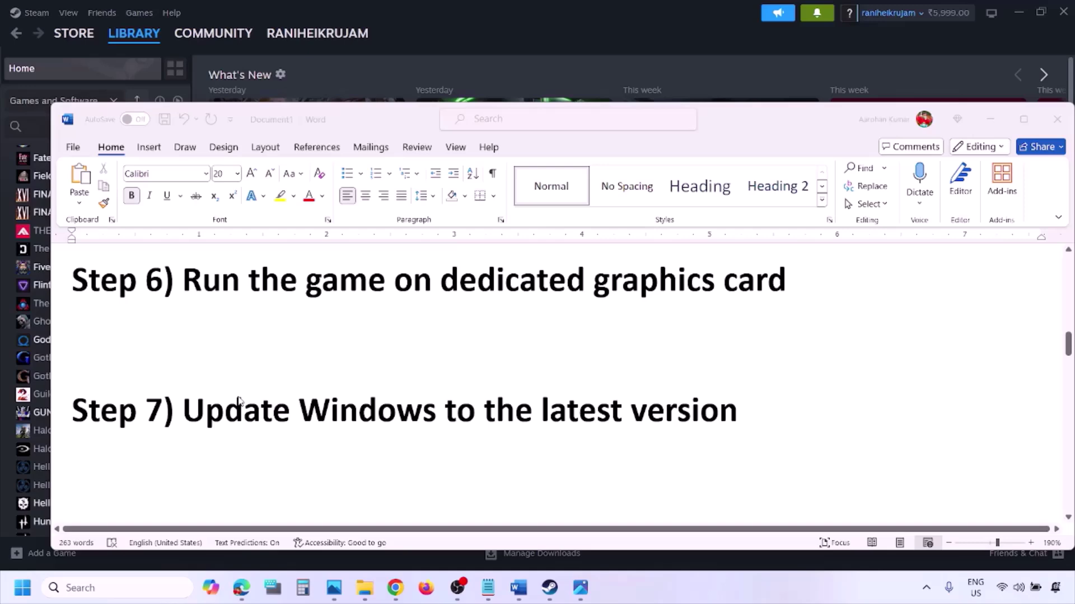
Step: Follow Step 7 of the document by checking for updates in Windows Update, and bring up the power options containing Restart
left_click(238, 397)
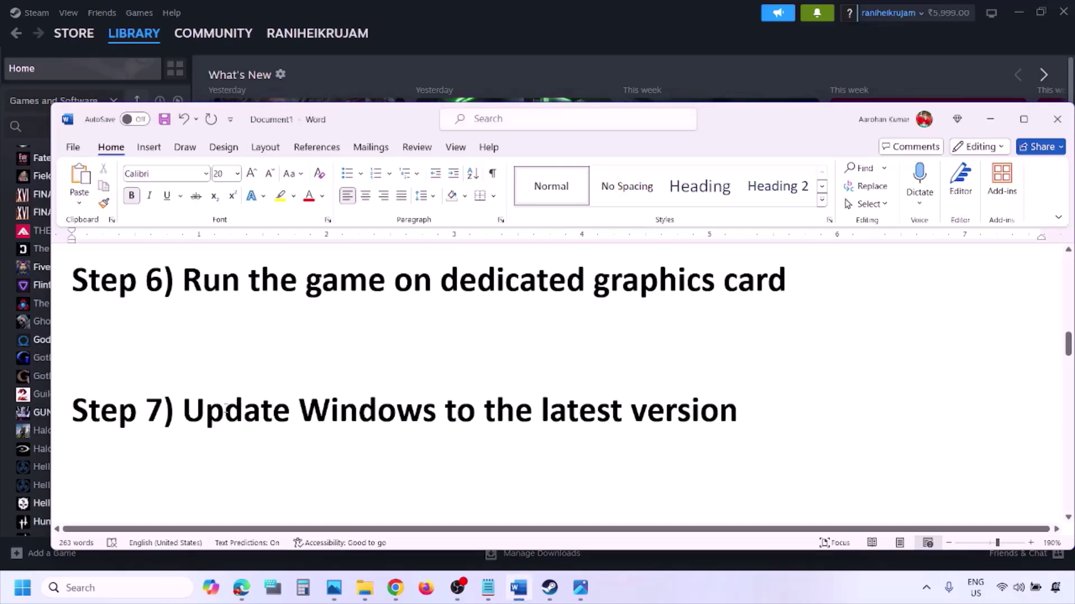
left_click_drag(183, 410, 728, 414)
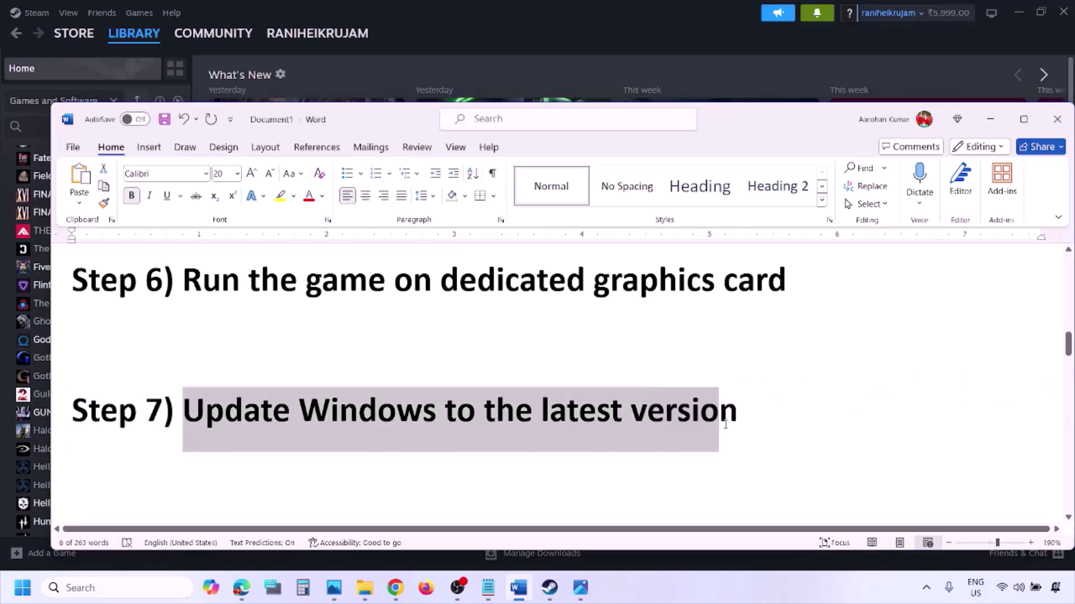
key("super+i")
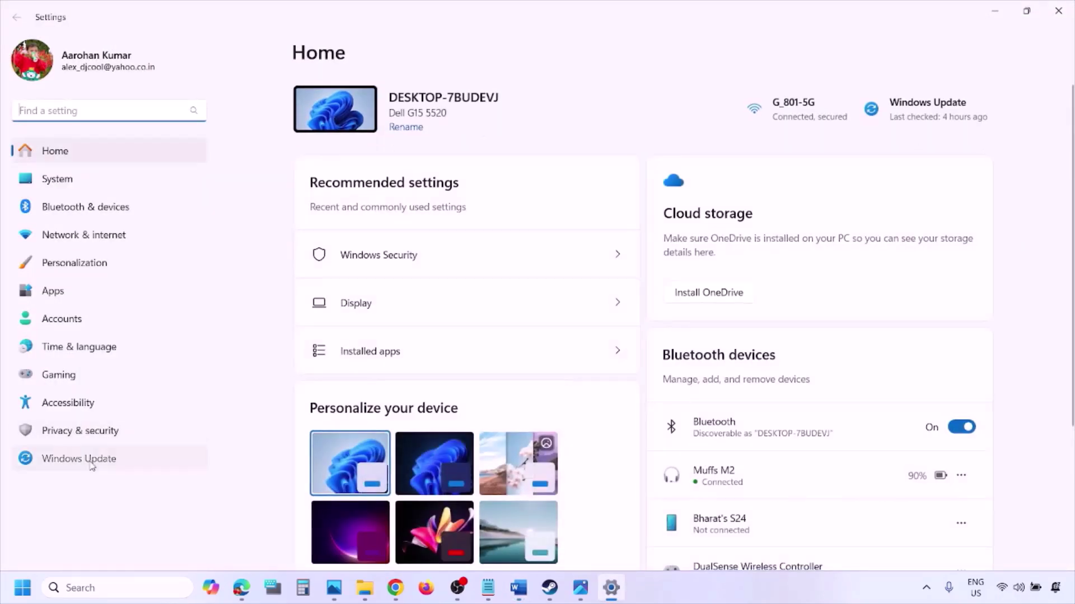
left_click(101, 460)
left_click(945, 118)
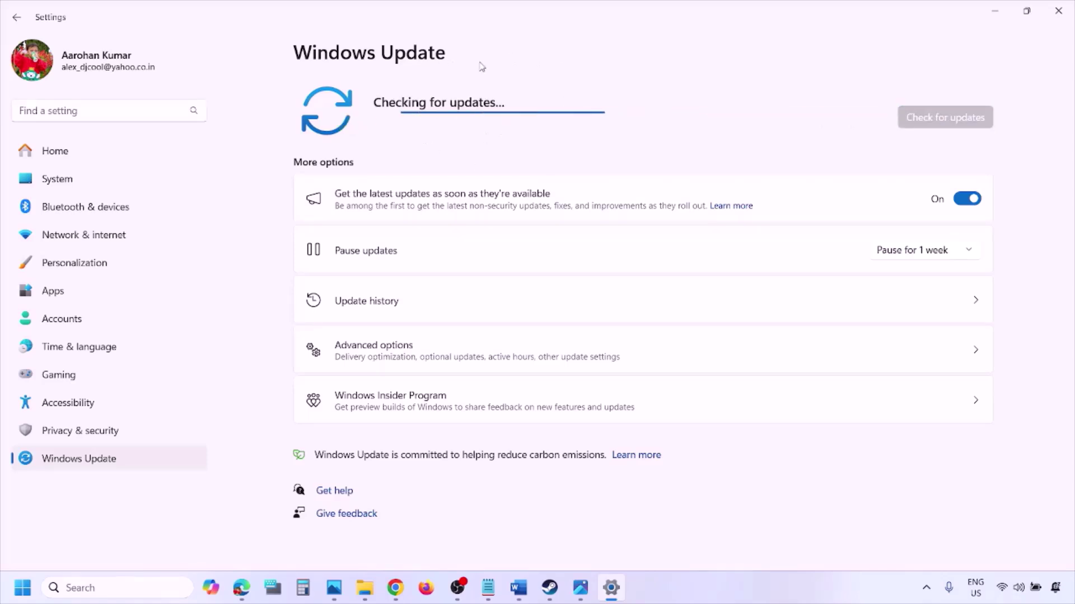
left_click(22, 588)
left_click(407, 540)
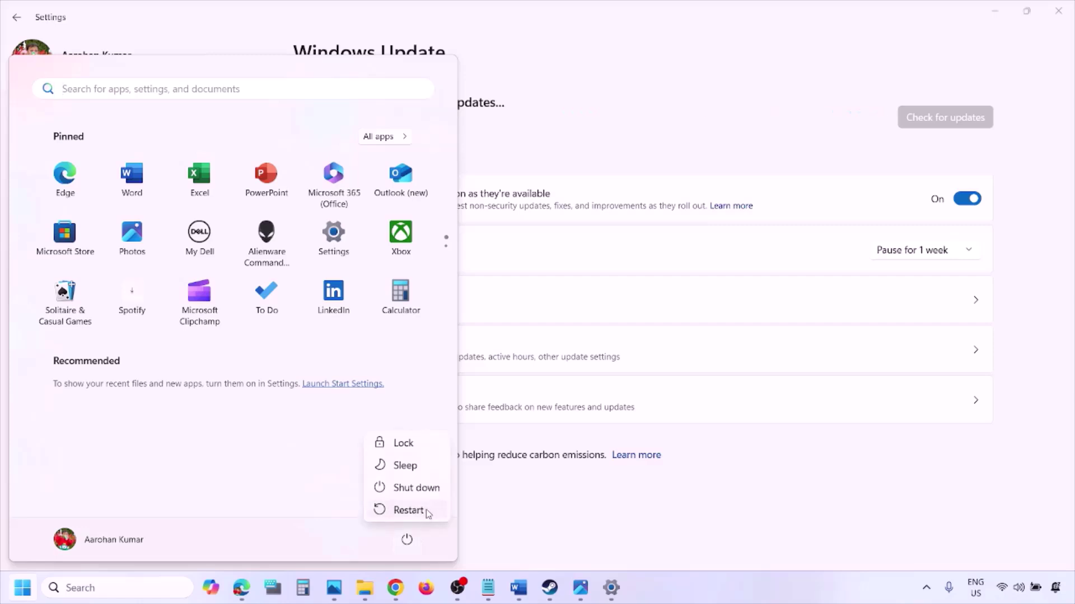
left_click(519, 587)
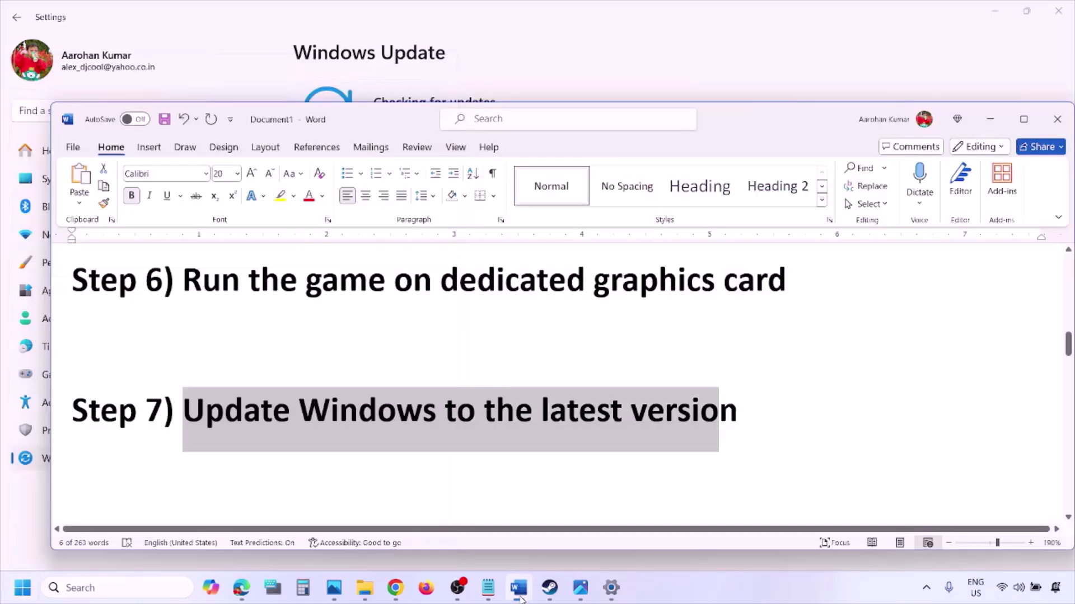
scroll(470, 433, "down", 3)
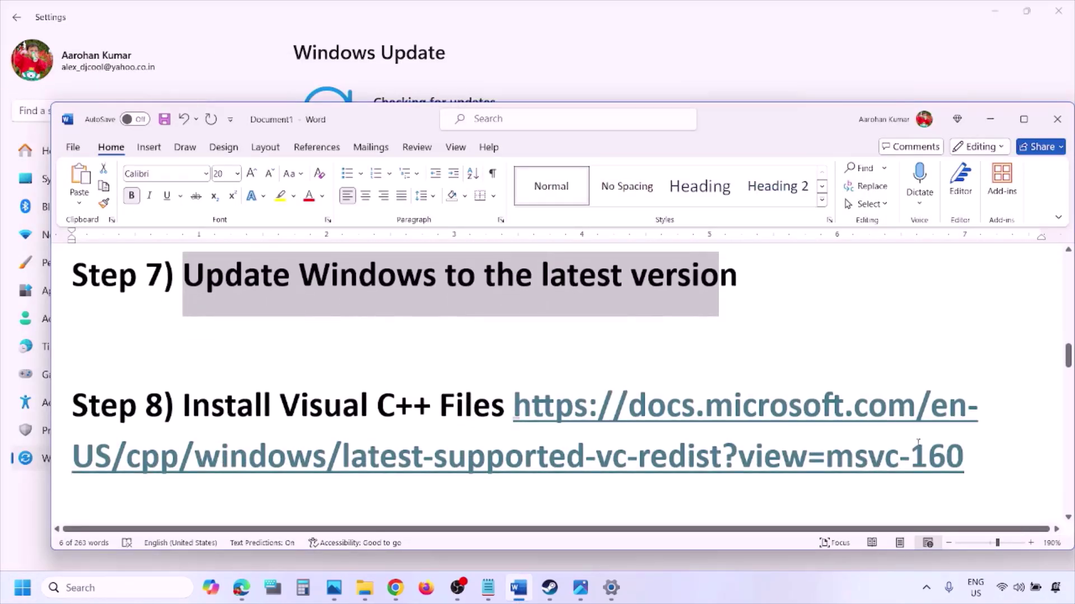
left_click_drag(979, 466, 756, 442)
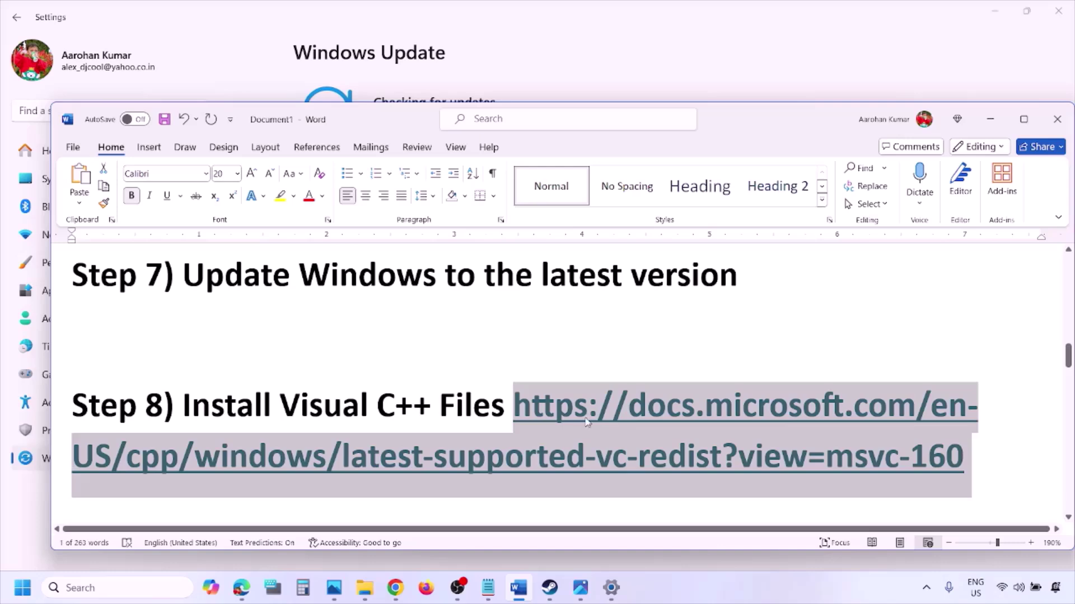
right_click(395, 588)
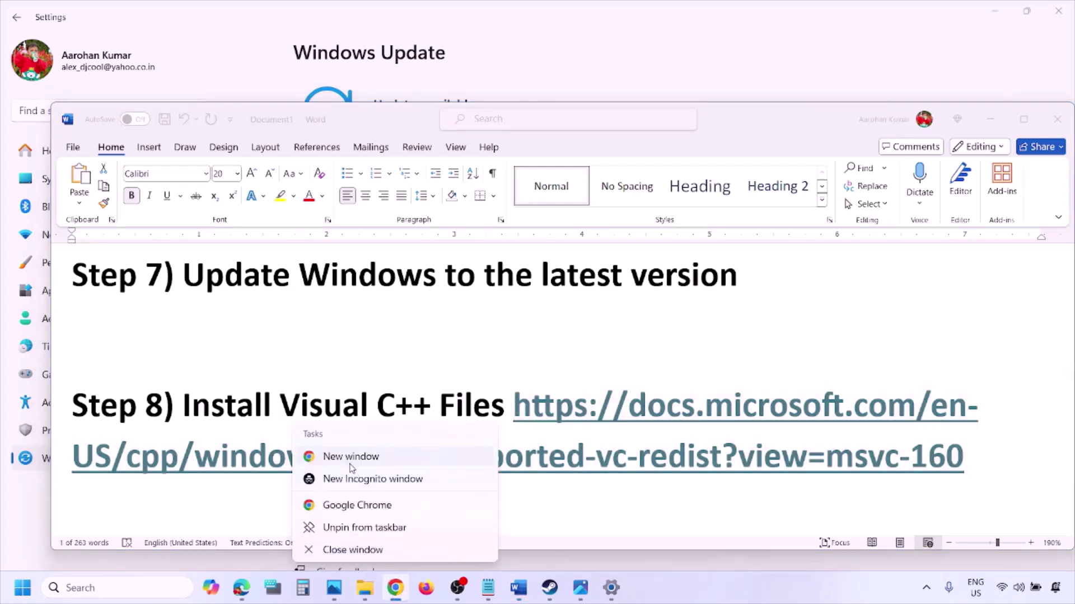
left_click(351, 457)
type("https://learn.microsoft.com/en-us/cpp/windows/latest-supported-vc-redist?view=msvc-160")
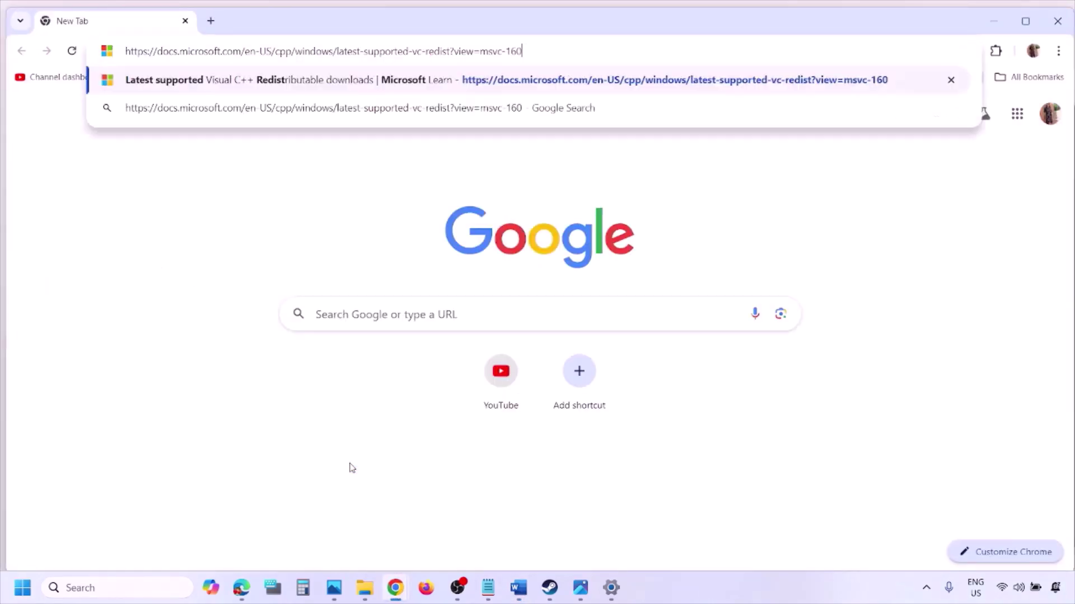
key("Return")
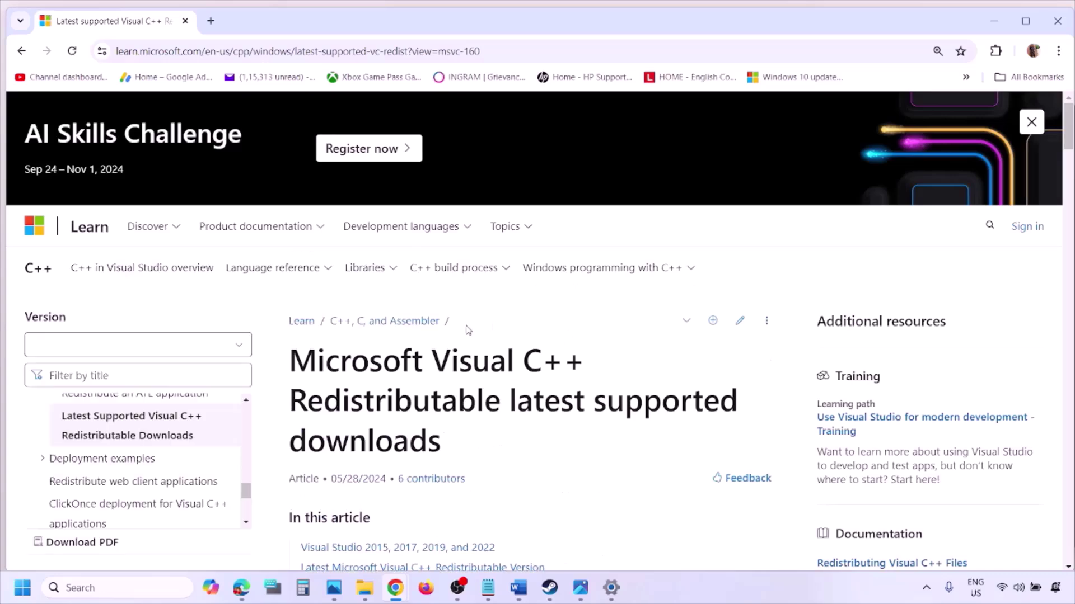
Step: Find the Visual Studio 2015, 2017, 2019, and 2022 downloads, get the X86 redistributable, and start its repair
scroll(468, 330, "down", 10)
scroll(468, 330, "down", 1)
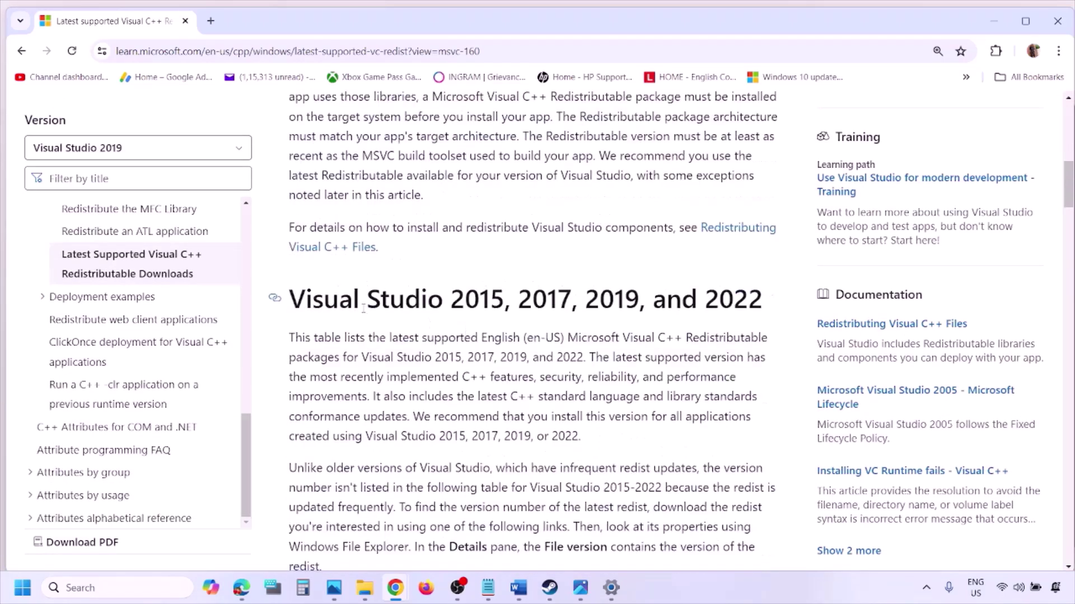
left_click_drag(346, 303, 724, 300)
scroll(472, 401, "down", 5)
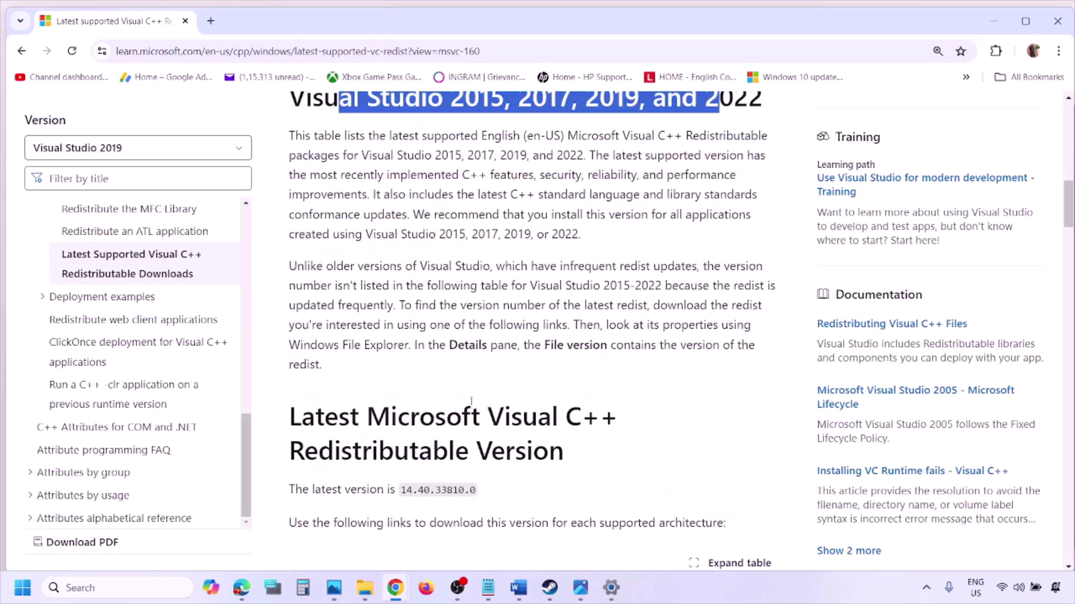
scroll(472, 401, "down", 3)
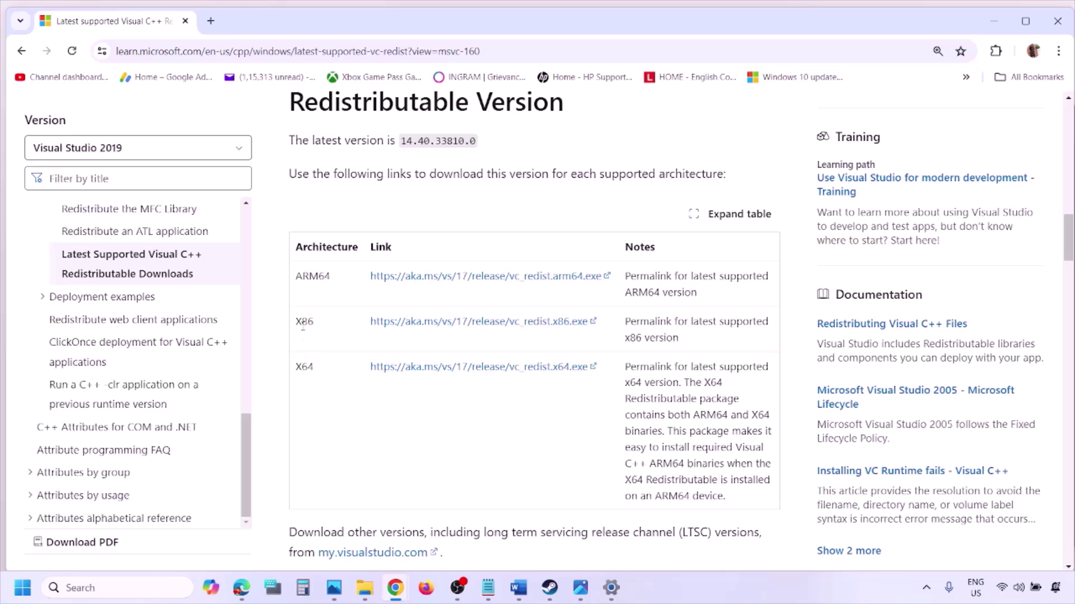
double_click(303, 323)
double_click(304, 367)
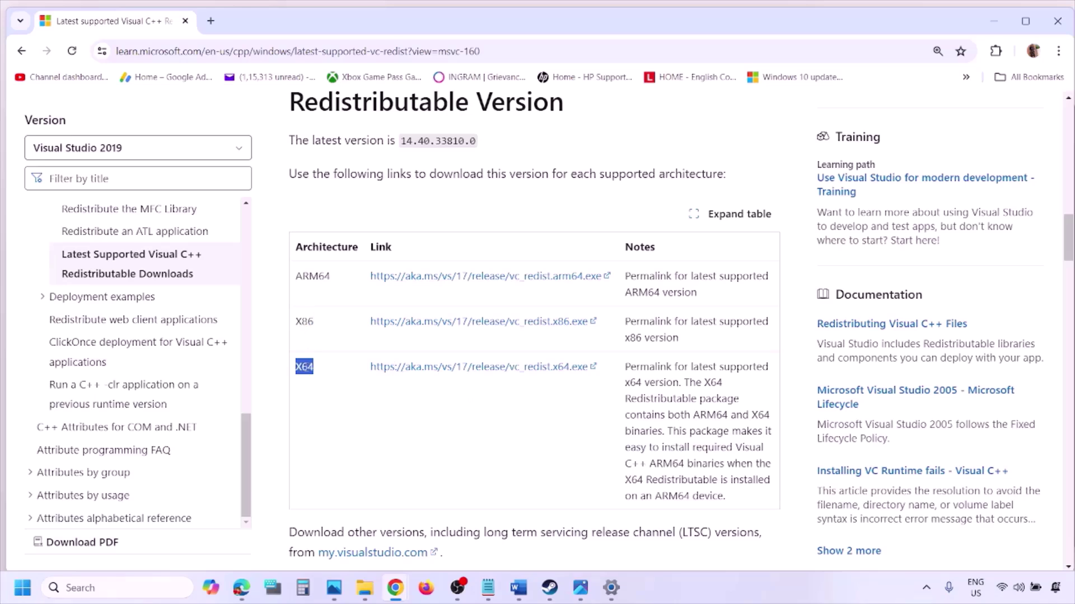
double_click(298, 321)
left_click_drag(299, 322, 528, 328)
left_click(528, 329)
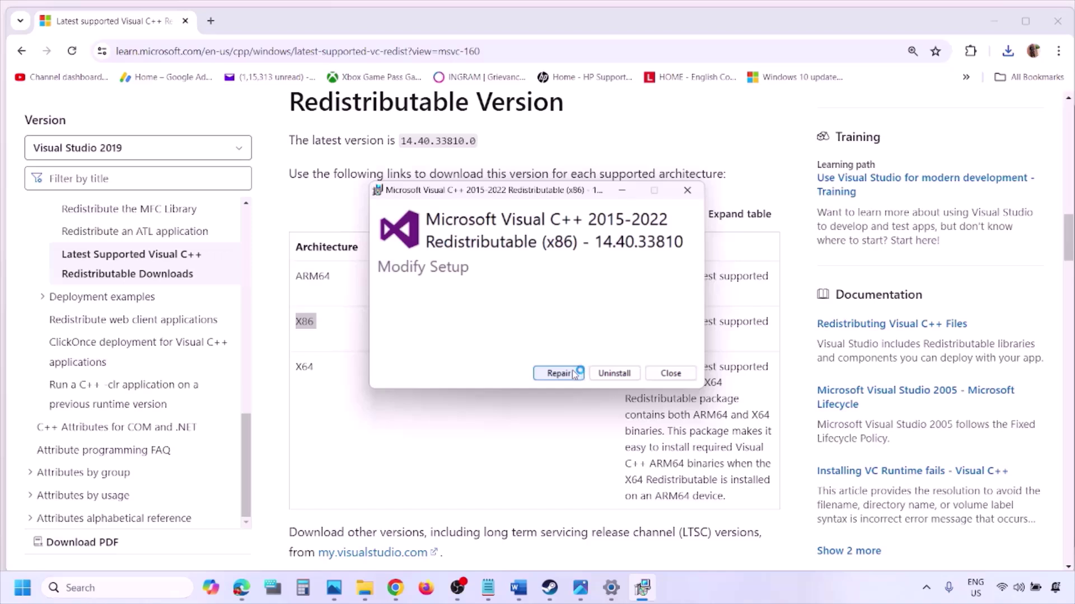
left_click(578, 374)
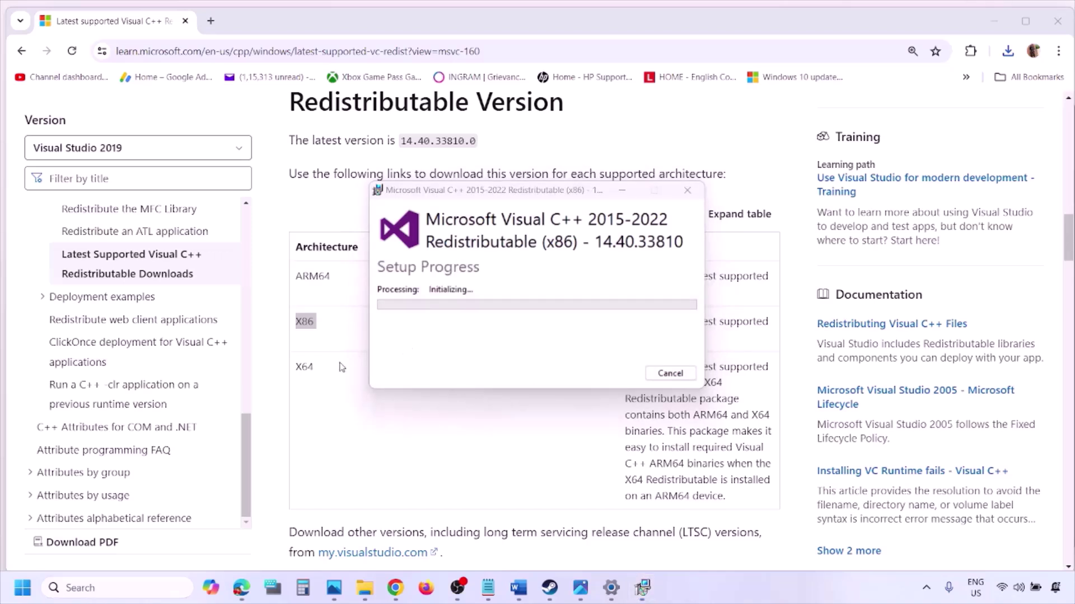
Step: Download the X64 redistributable, start its repair, and place the two setup windows side by side
double_click(303, 367)
left_click(484, 371)
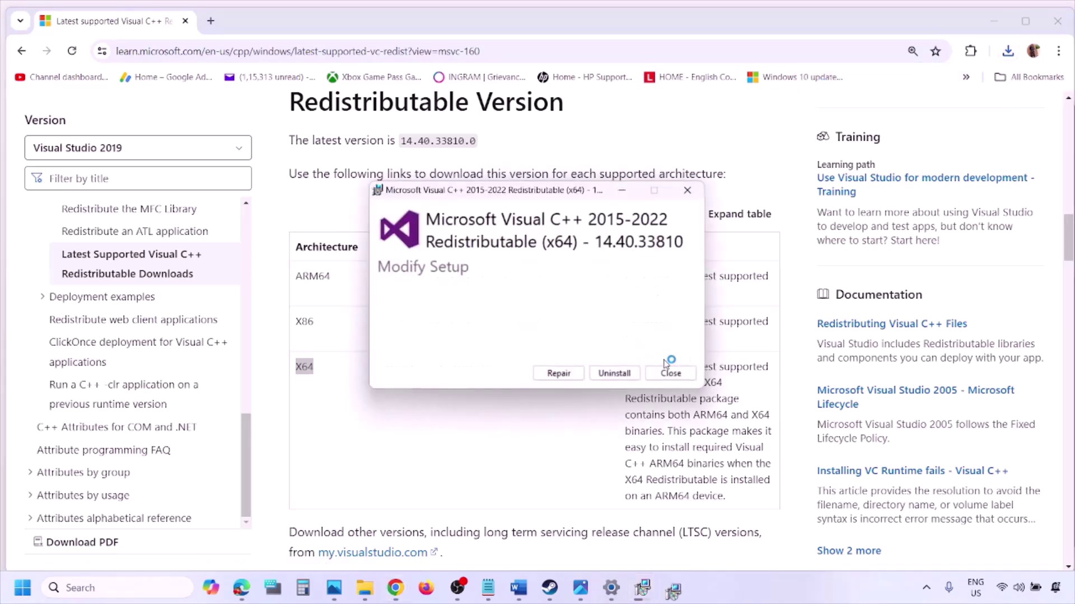
left_click(566, 374)
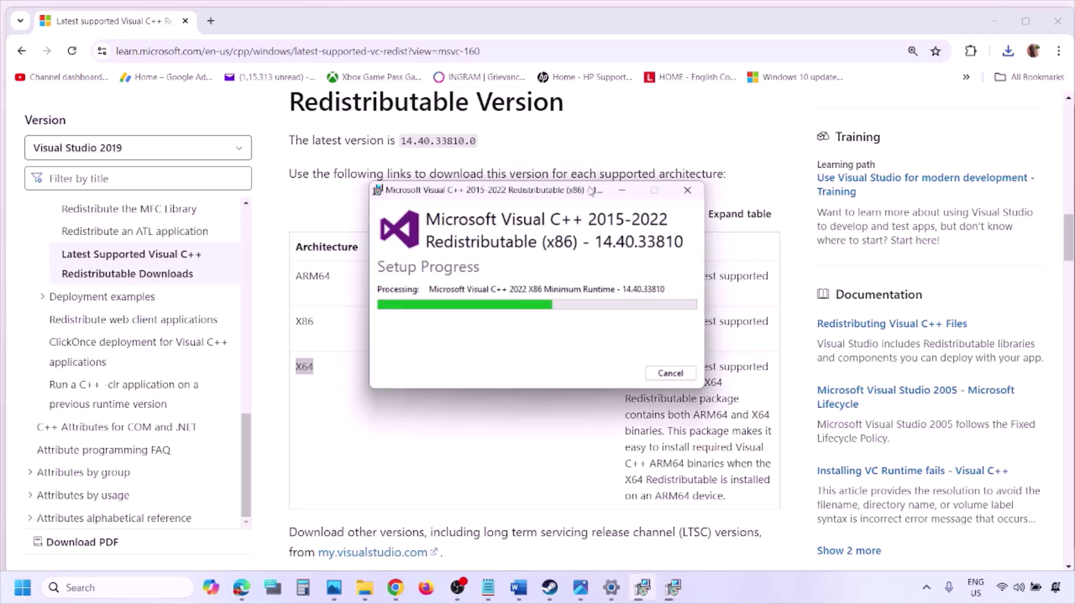
left_click_drag(591, 190, 341, 239)
left_click_drag(536, 200, 680, 255)
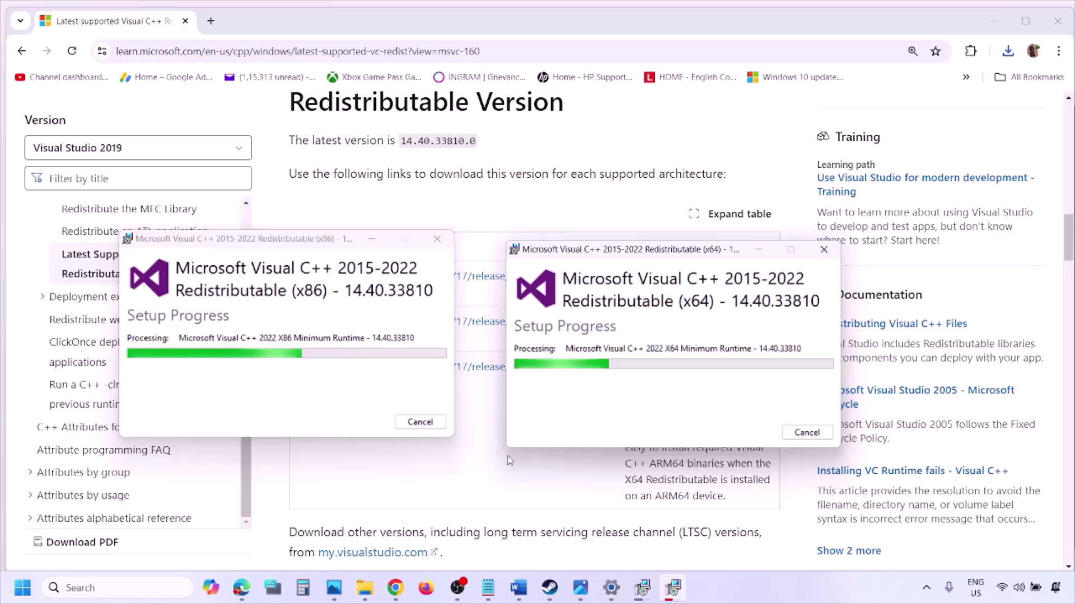
Step: View the computer's power options containing Restart and dismiss them without restarting
left_click(19, 596)
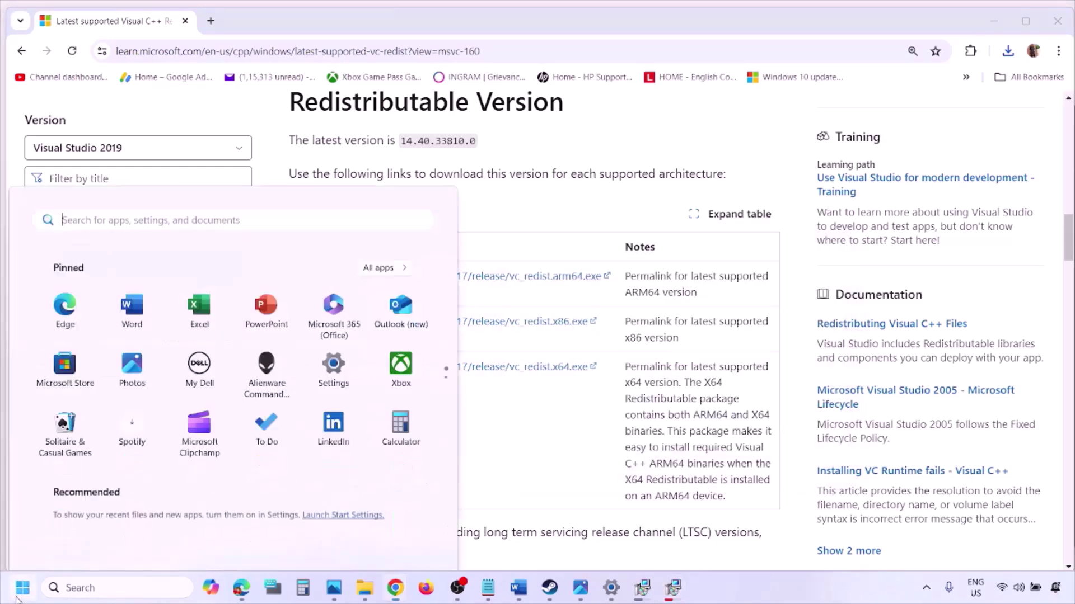
left_click(406, 539)
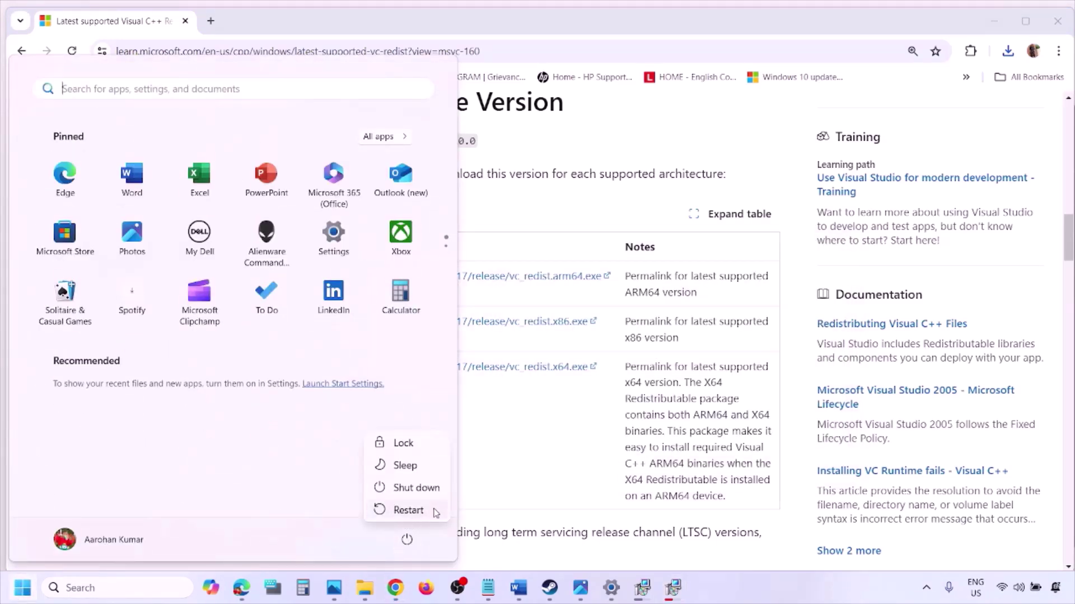
left_click(556, 473)
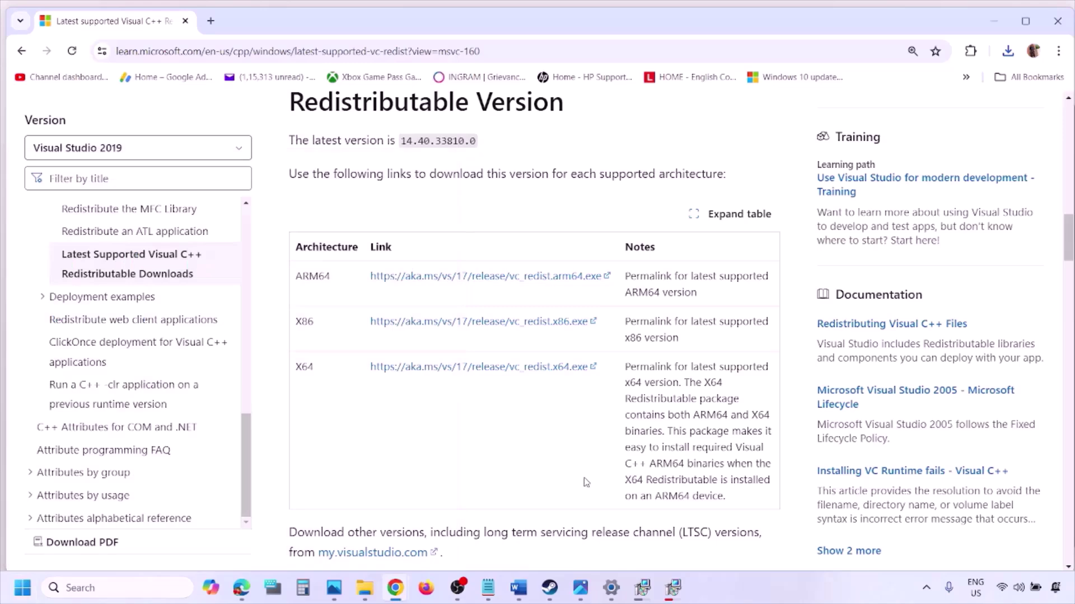
Step: Switch to the Word document, maximize it, and read Step 9's advice on unplugging external devices, USB adapters, controllers, and multiple monitors
left_click(519, 588)
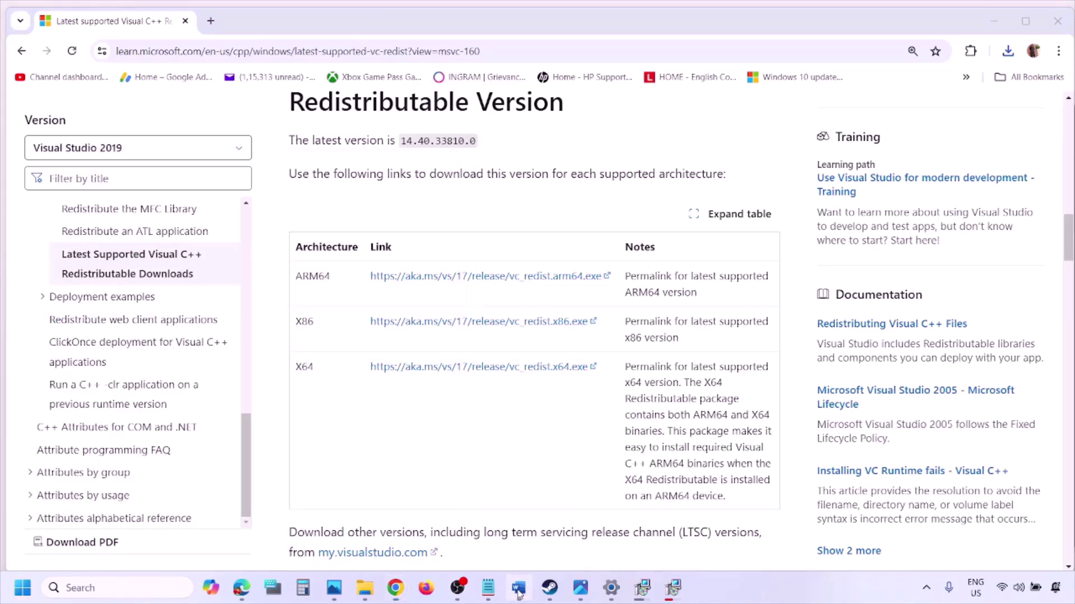
scroll(461, 379, "down", 2)
scroll(461, 380, "down", 3)
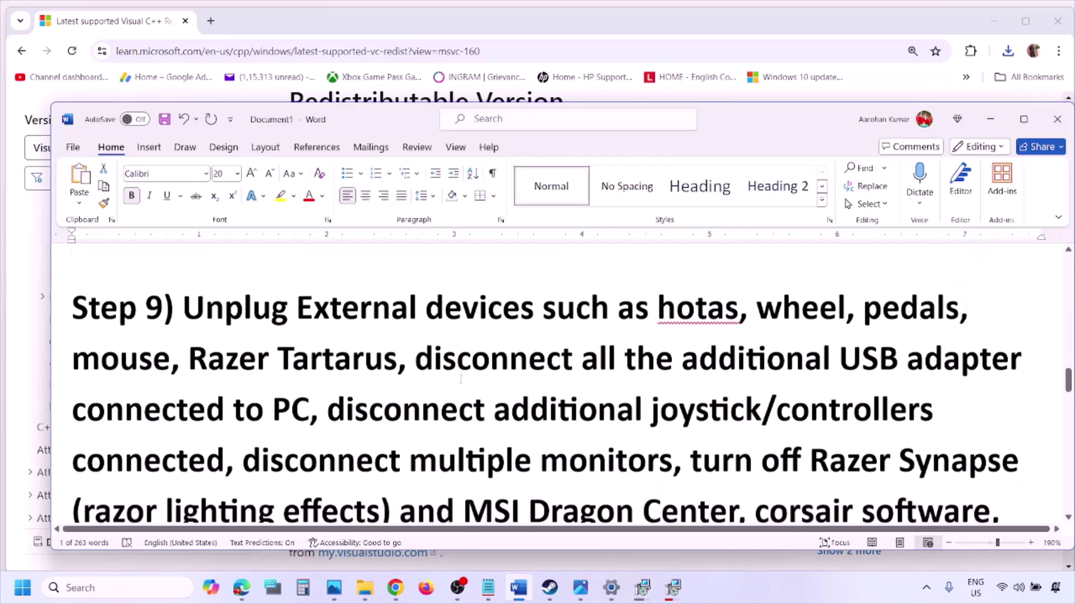
left_click(1026, 120)
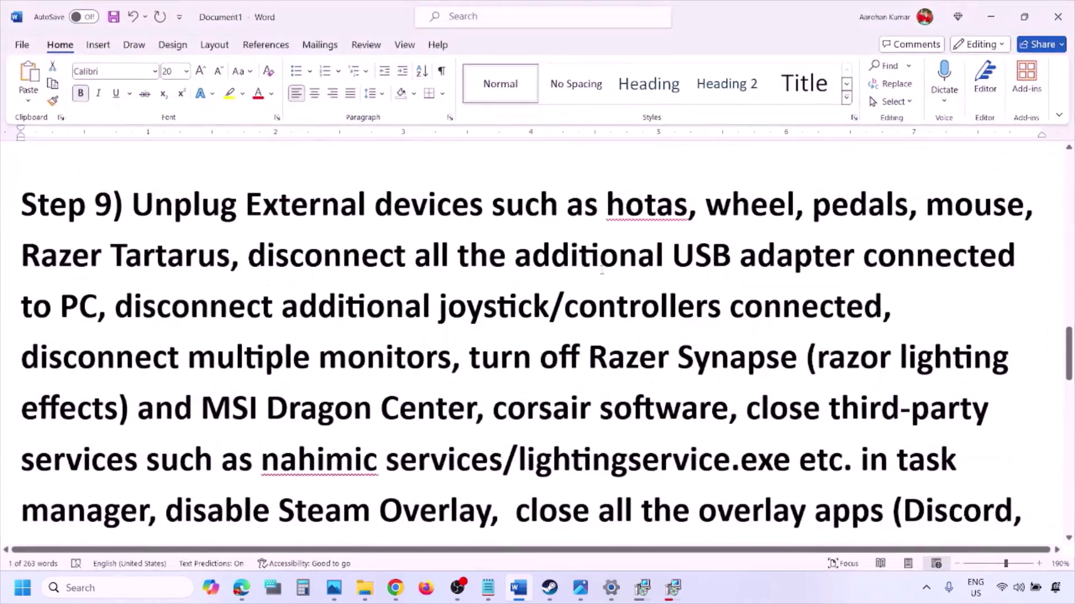
left_click_drag(135, 209, 857, 257)
left_click(796, 253)
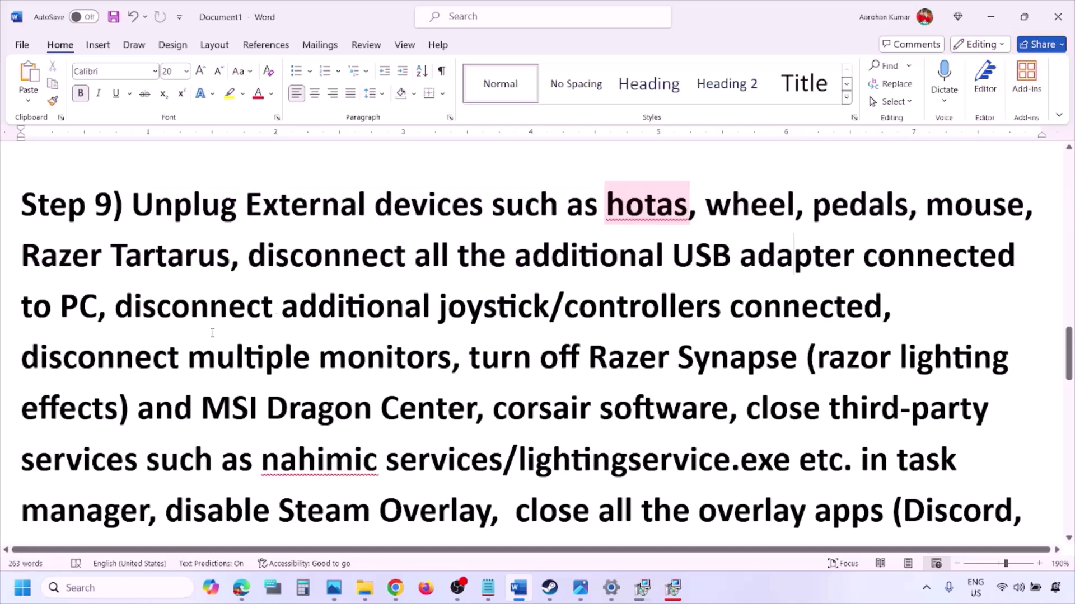
left_click_drag(117, 307, 881, 311)
left_click(710, 359)
left_click_drag(36, 360, 374, 361)
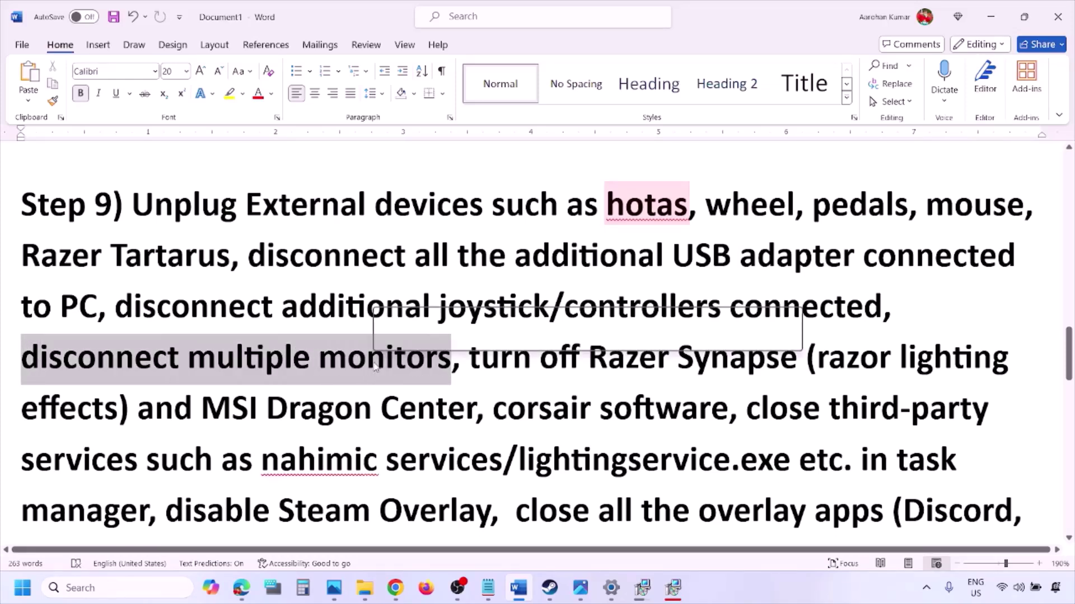
Step: Read Step 9's advice on turning off lighting software, third-party services, and Steam Overlay, and bring up the 0.png Steam library image in Photos
scroll(445, 320, "down", 1)
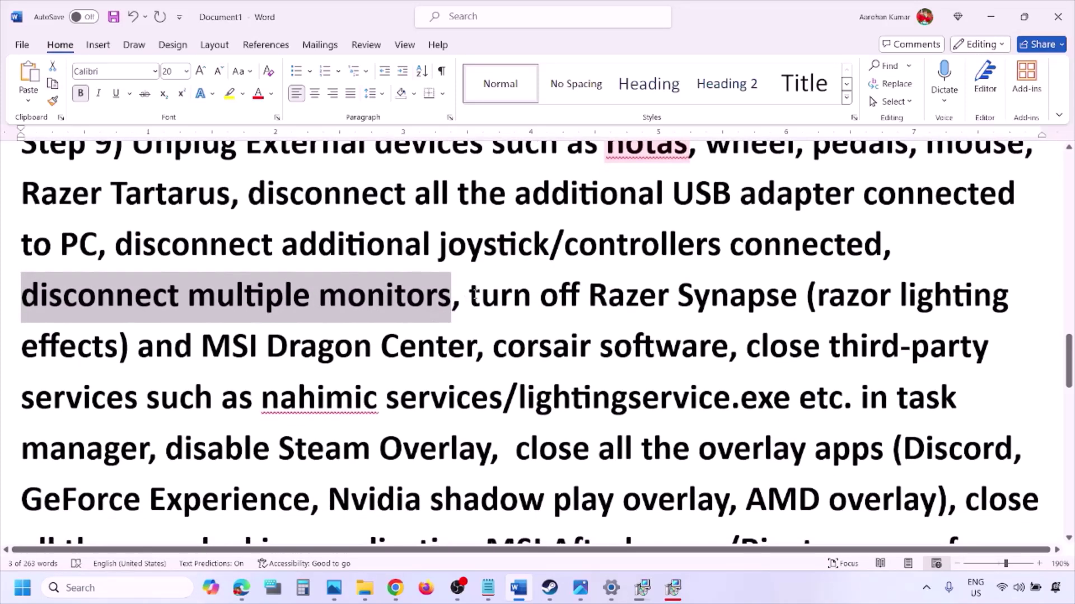
left_click_drag(470, 294, 151, 445)
scroll(217, 392, "down", 1)
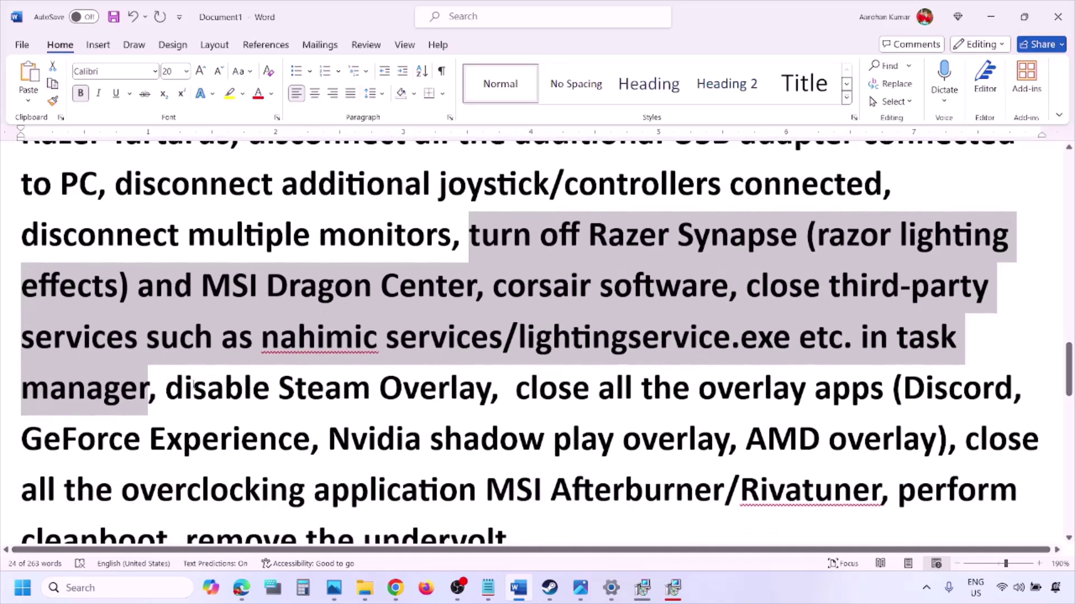
left_click_drag(202, 386, 491, 387)
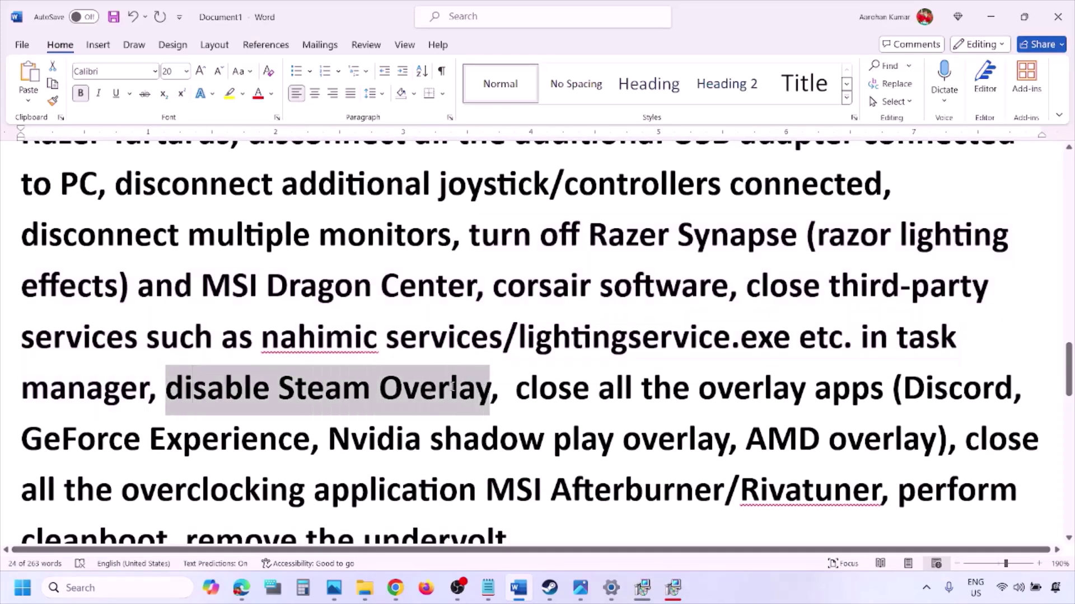
left_click(744, 594)
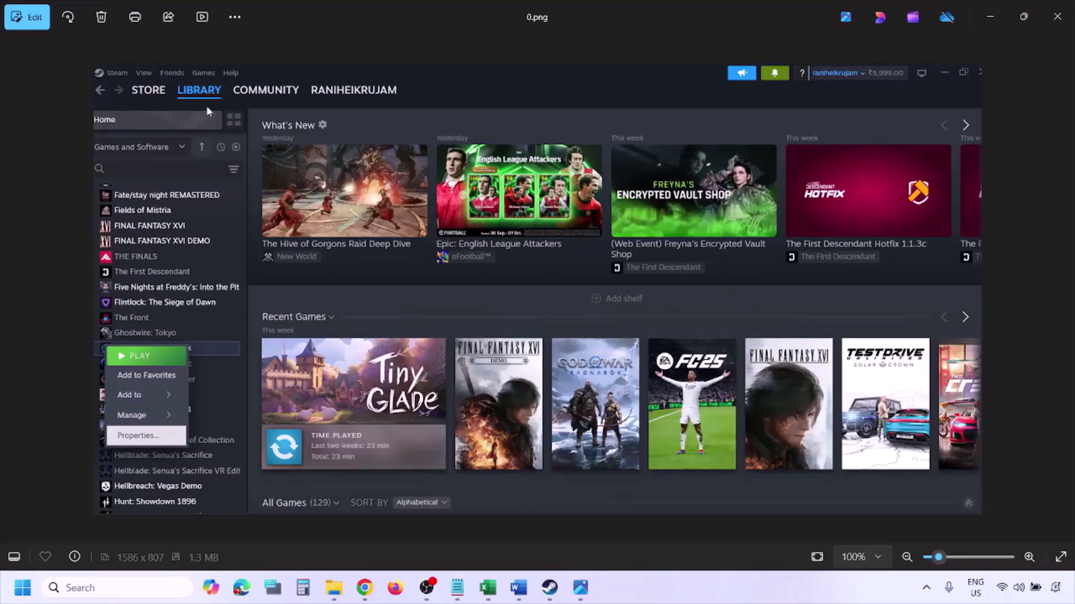
Step: Examine the Steam library image with the game's Properties entry, and read Step 9's advice on overlay and overclocking apps in the Word document
scroll(202, 94, "up", 1)
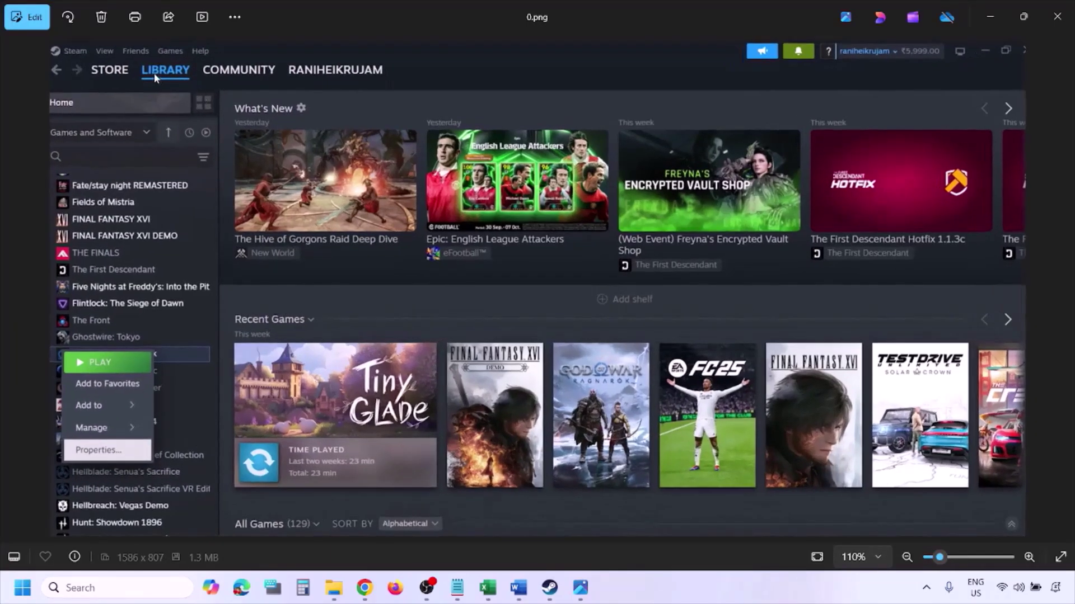
scroll(136, 285, "down", 1)
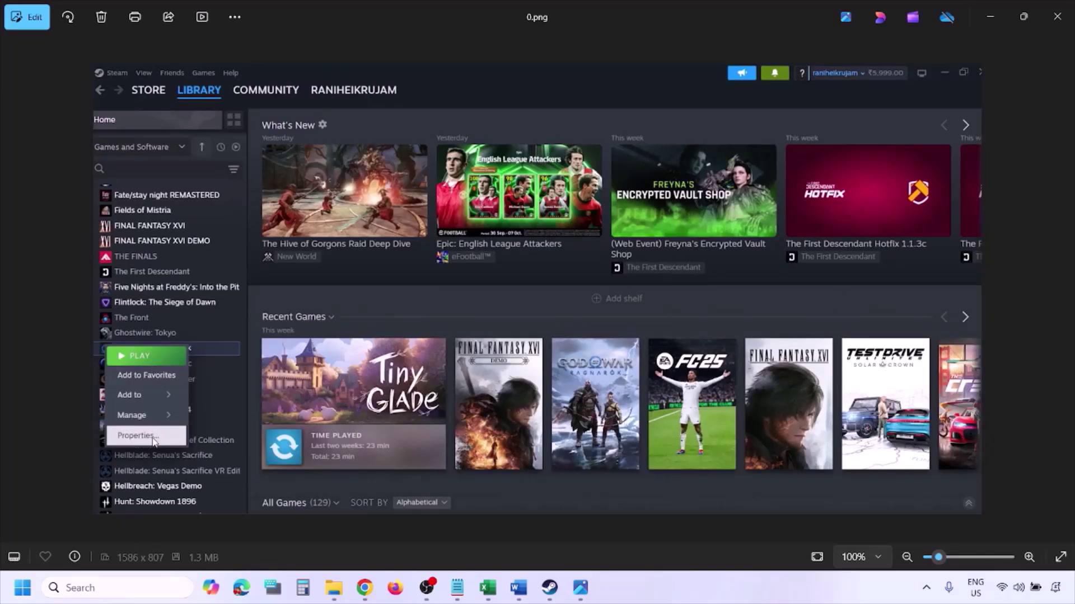
key("Right")
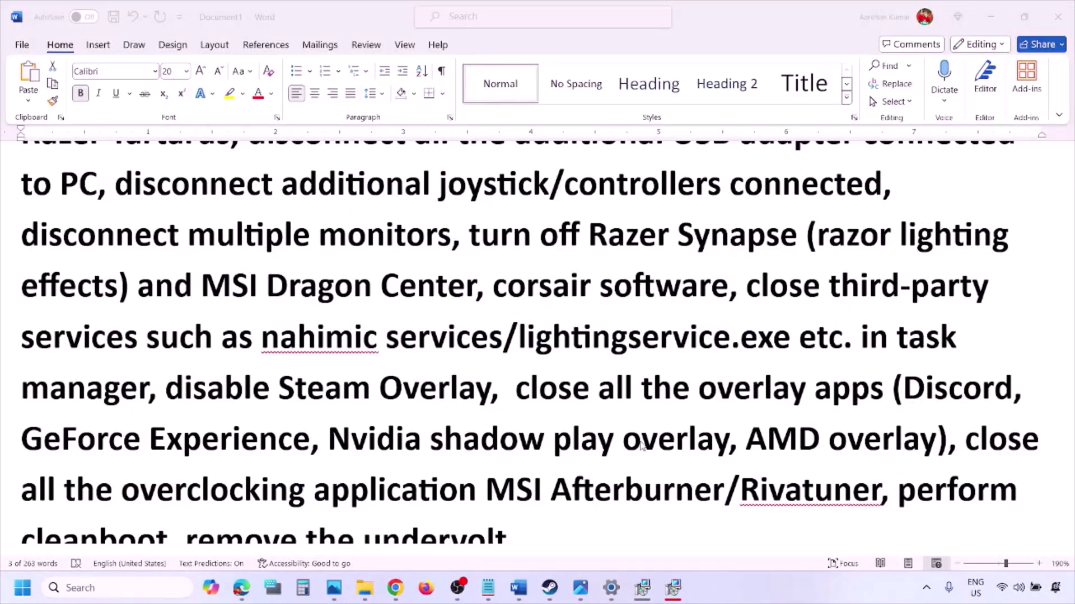
scroll(641, 445, "down", 2)
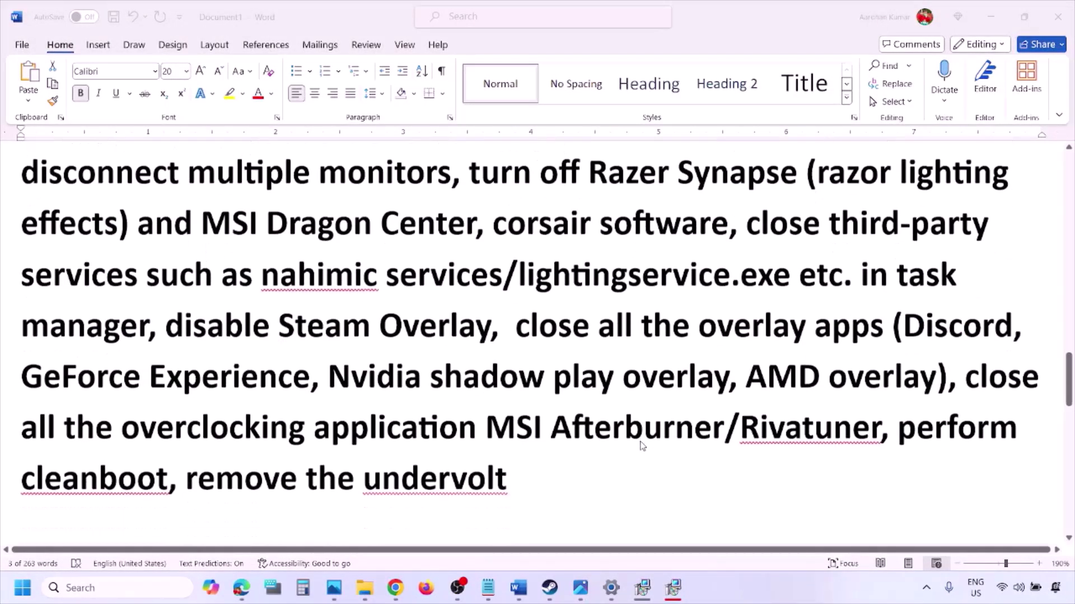
left_click(531, 309)
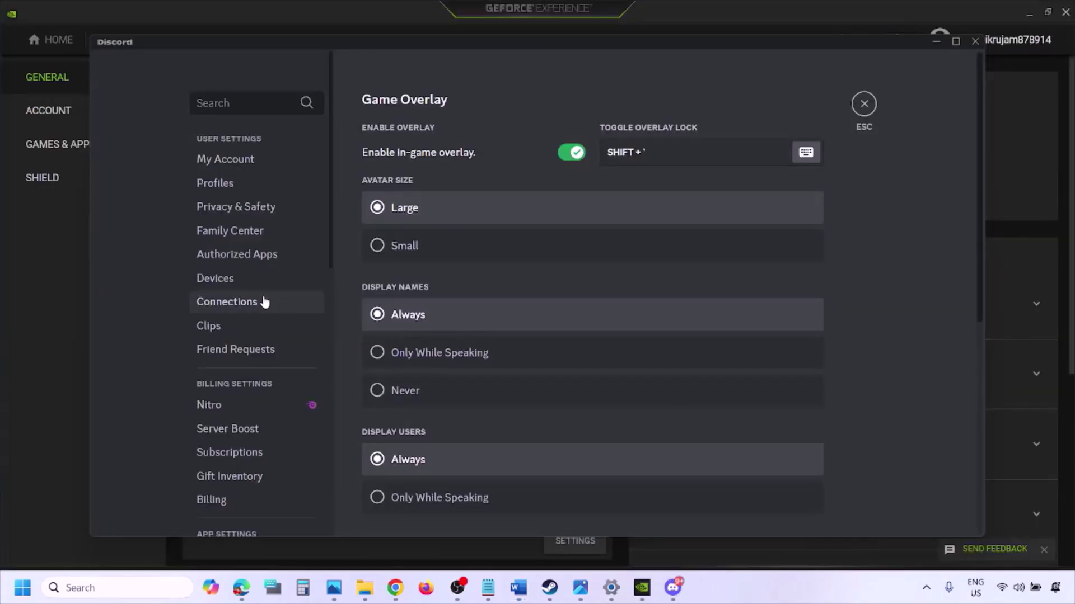
Step: Turn off the in-game overlay in Discord's Game Overlay settings, and switch to GeForce Experience to turn off its in-game overlay
scroll(264, 302, "down", 10)
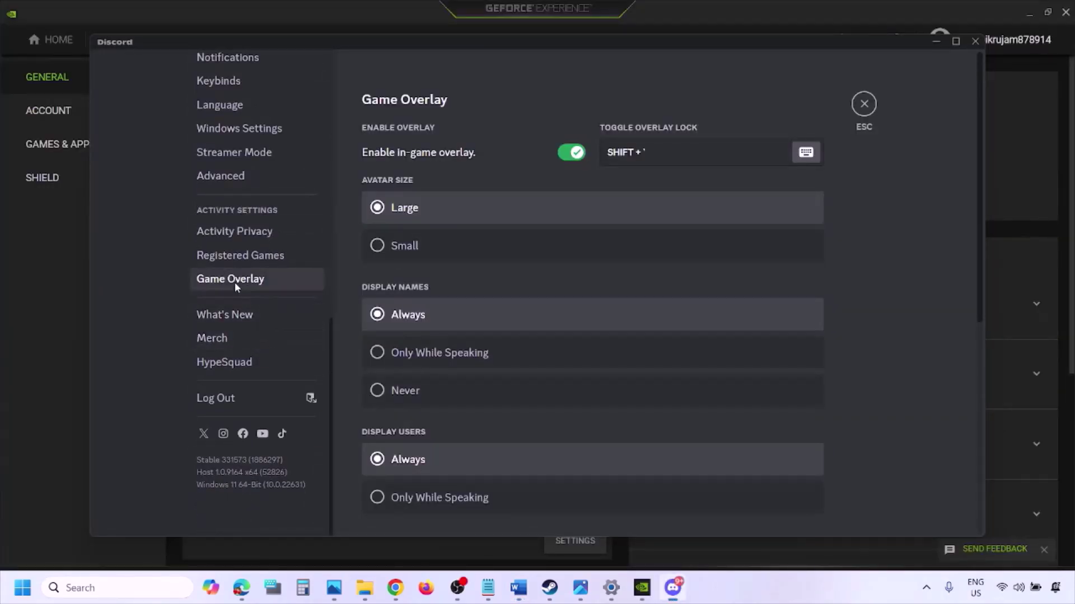
left_click(248, 280)
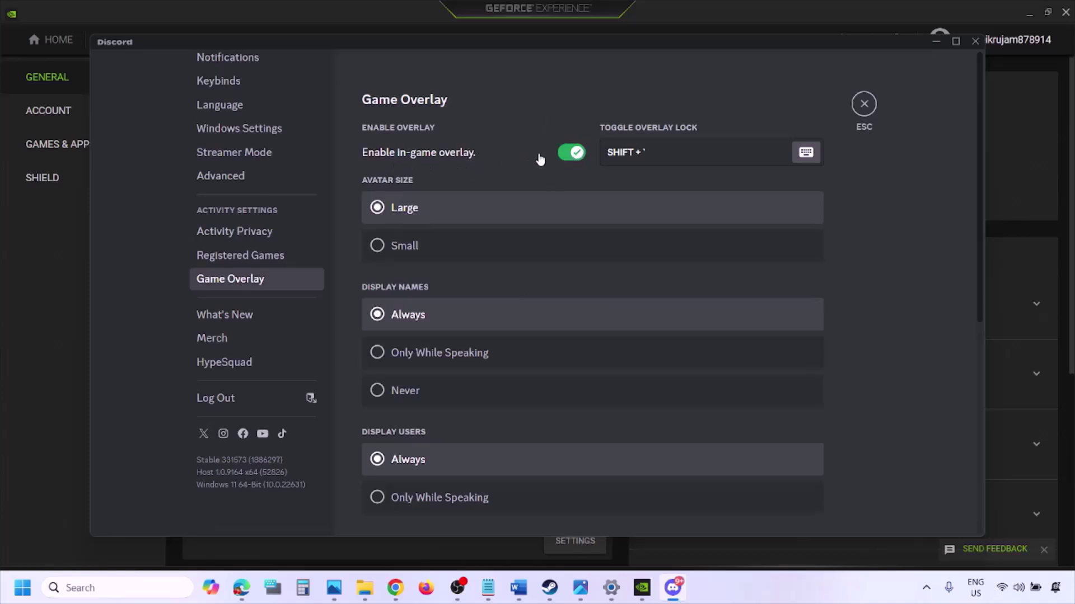
left_click(566, 154)
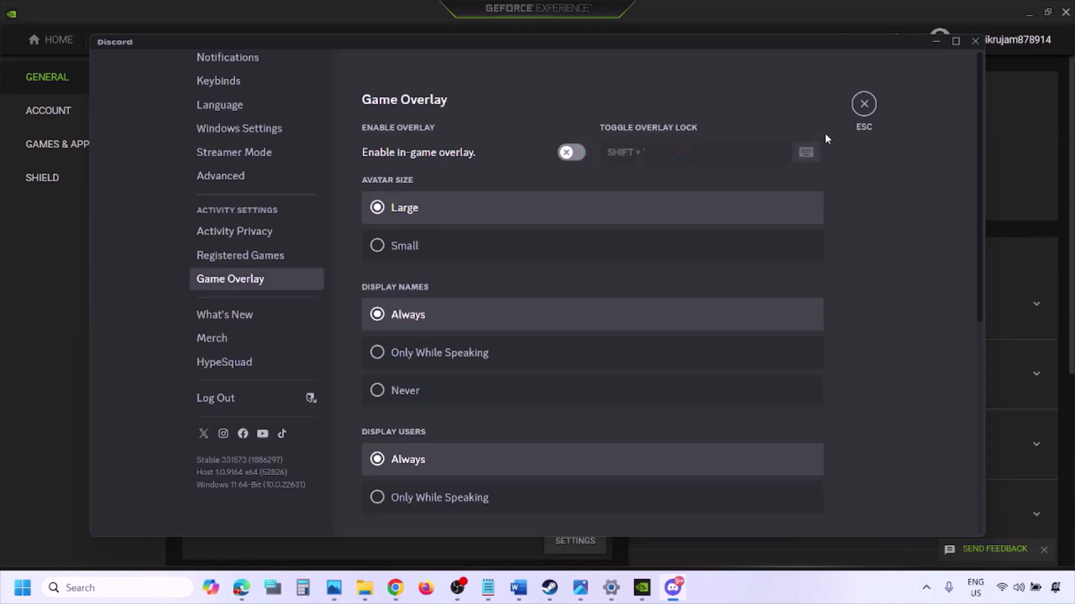
left_click(646, 591)
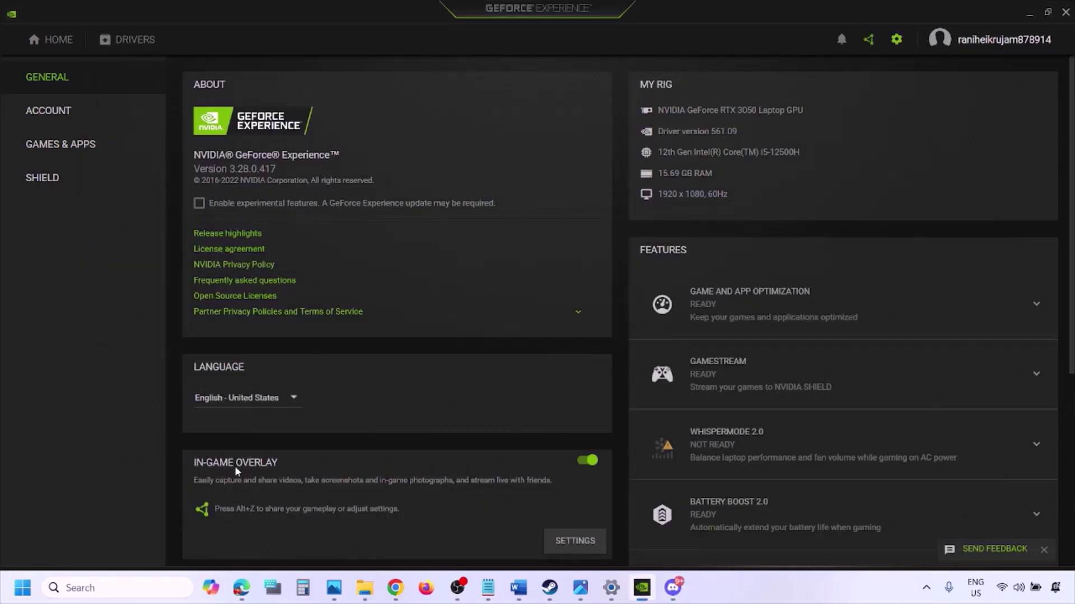
left_click(585, 460)
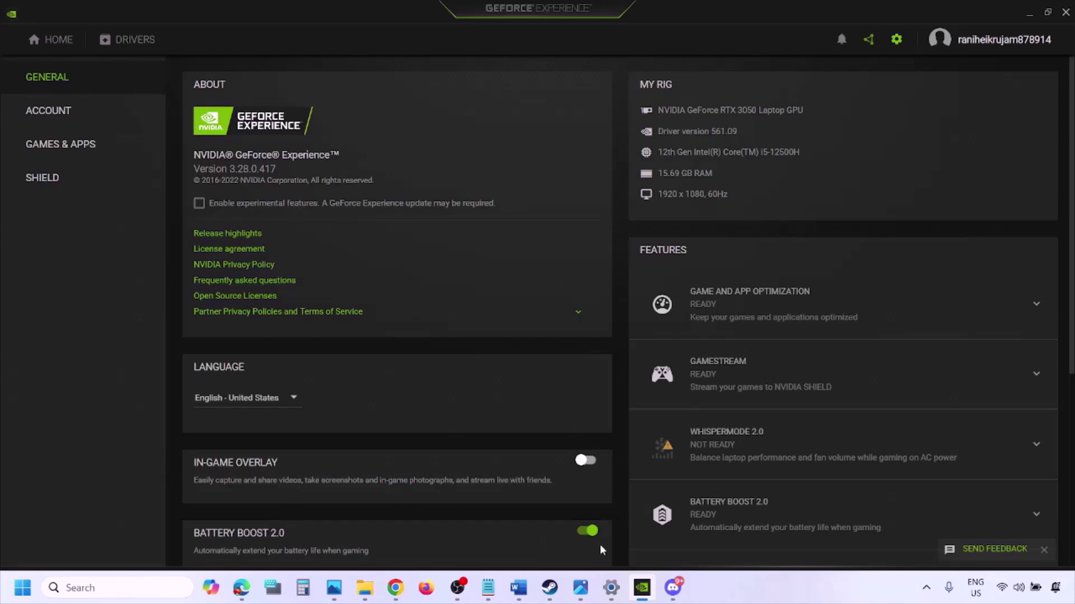
Step: Return to the Word document and highlight the phrase "close all the overlay apps" in Step 9
left_click(516, 594)
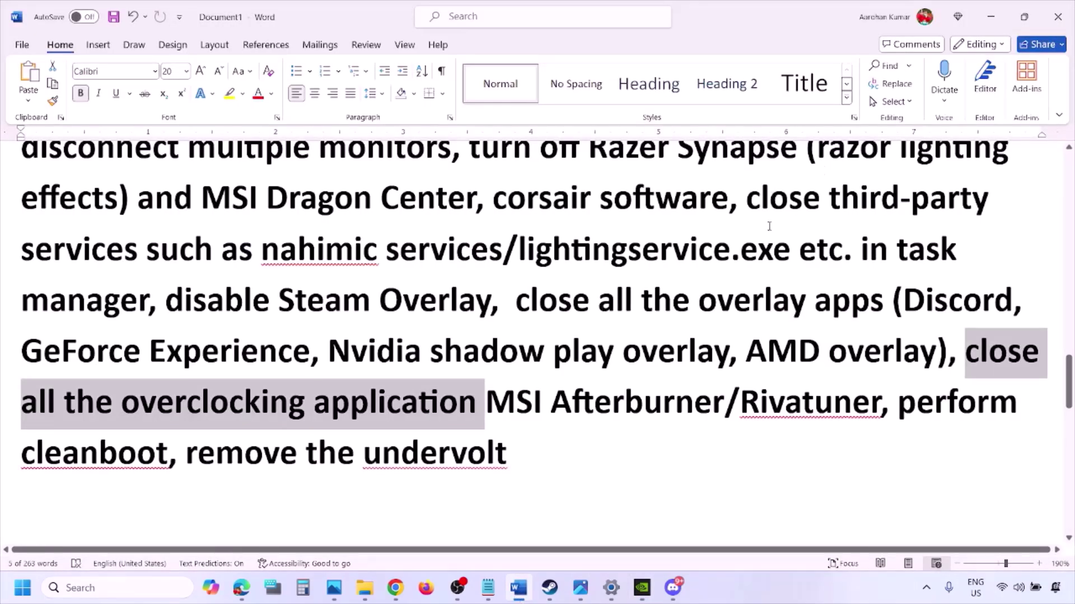
scroll(769, 226, "up", 2)
scroll(561, 325, "down", 2)
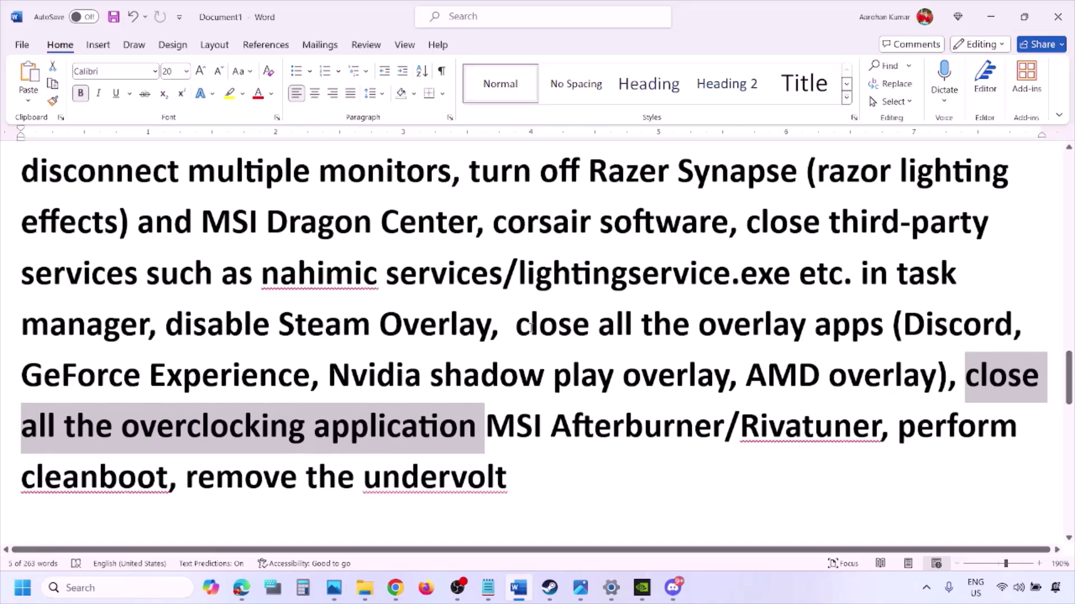
left_click_drag(531, 328, 840, 336)
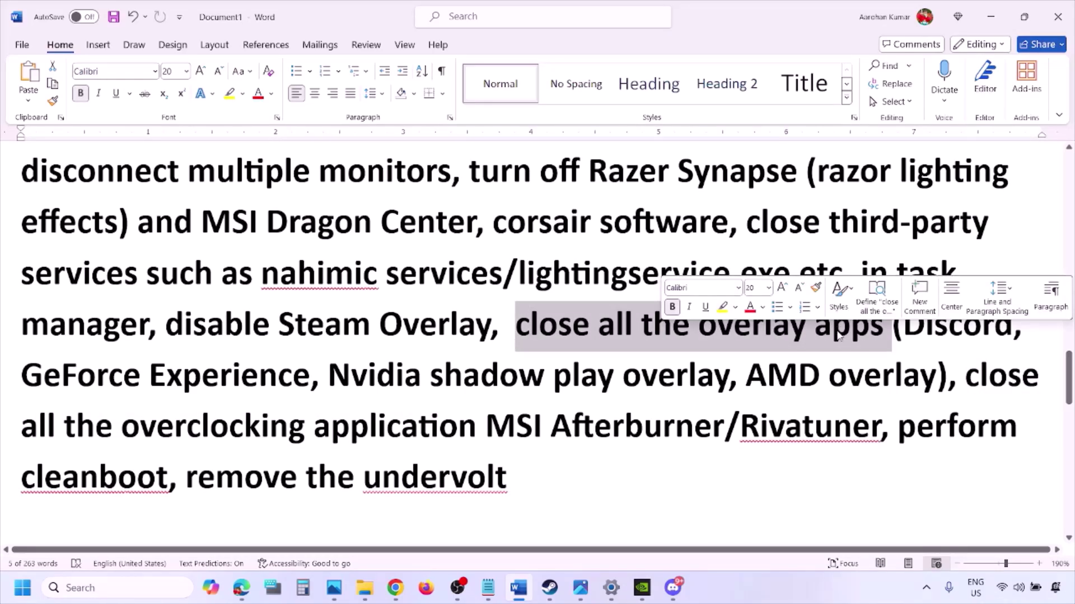
left_click(588, 333)
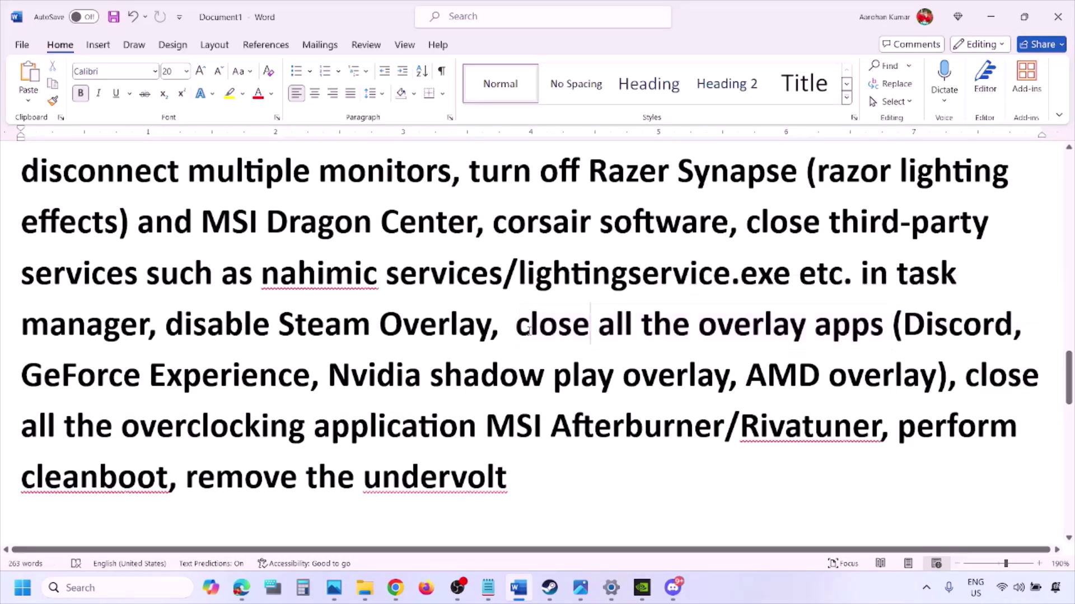
left_click_drag(518, 331, 890, 336)
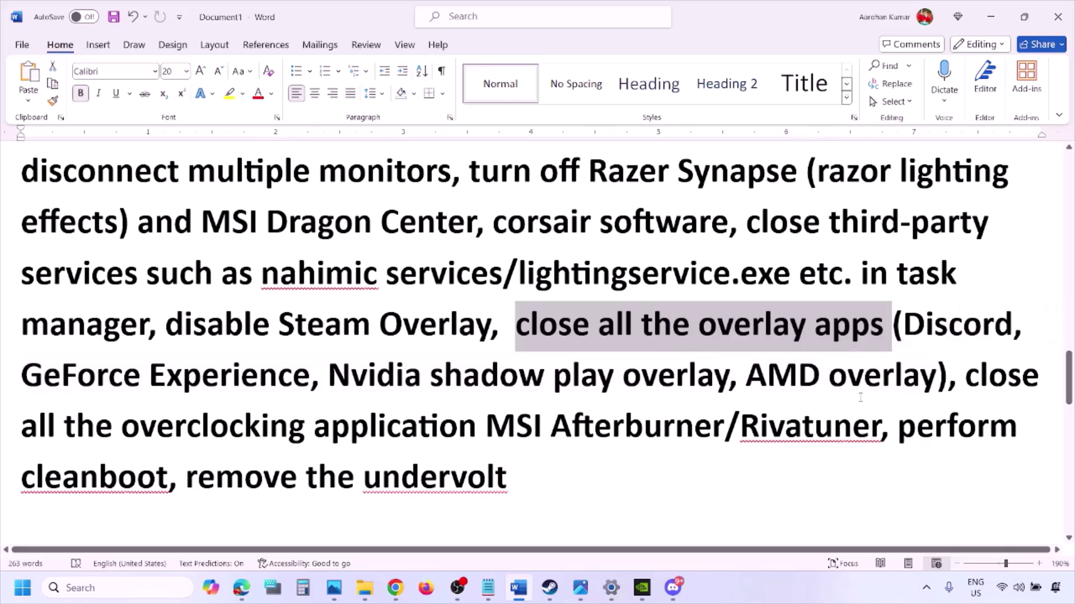
Step: Quit the Discord, NVIDIA, and G HUB apps running in the background
left_click(932, 599)
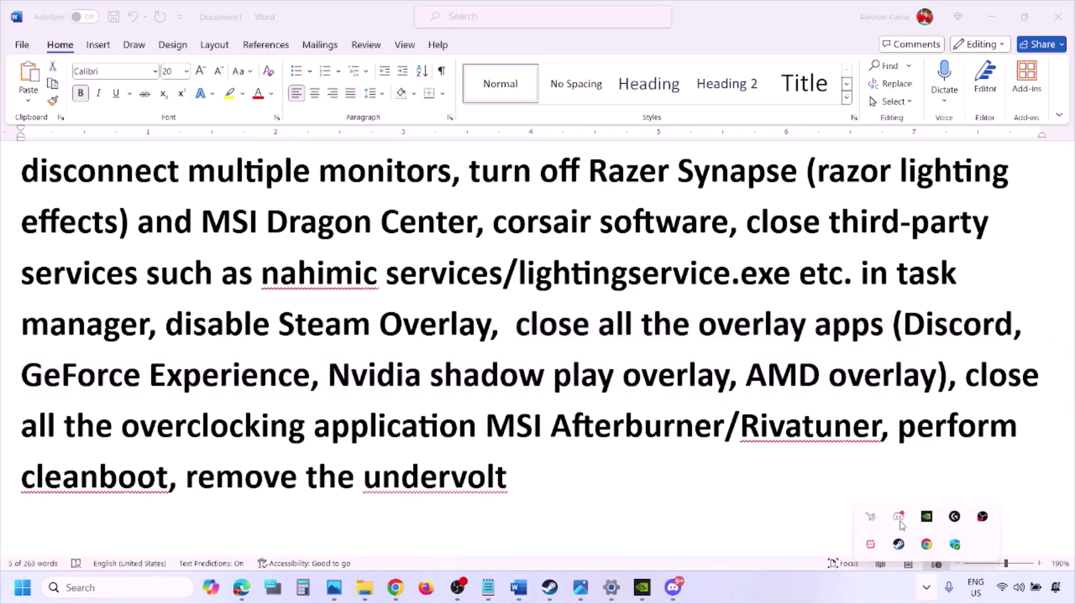
right_click(899, 522)
left_click(947, 509)
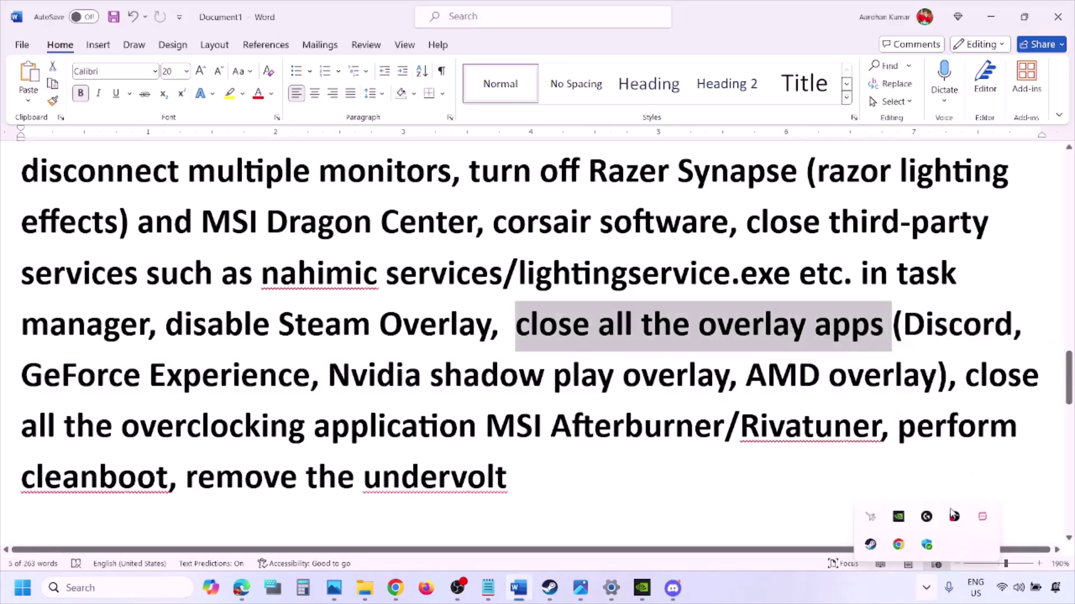
right_click(898, 526)
left_click(936, 522)
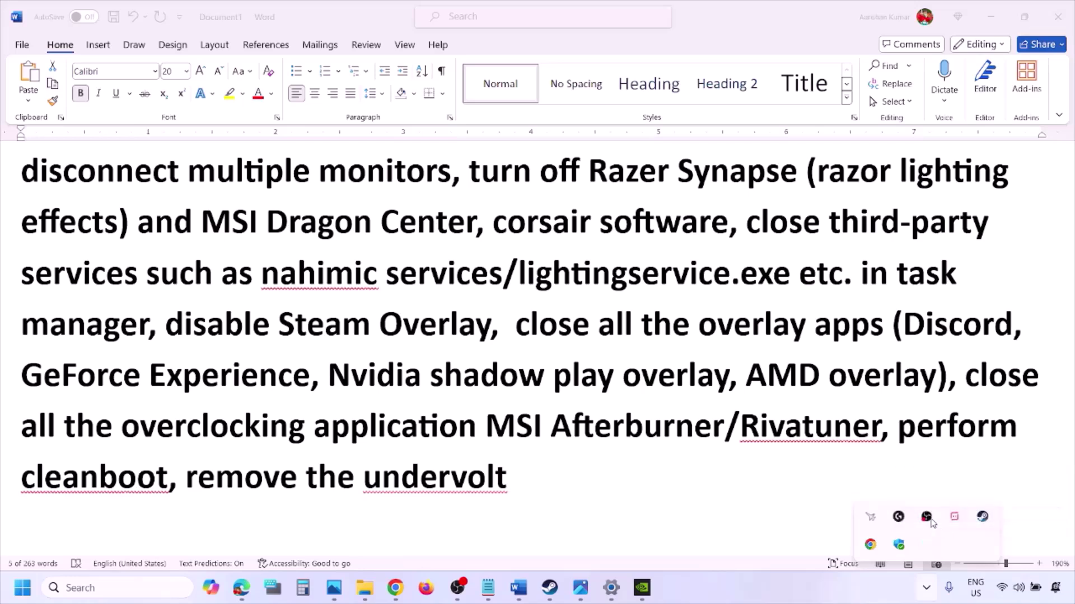
right_click(900, 522)
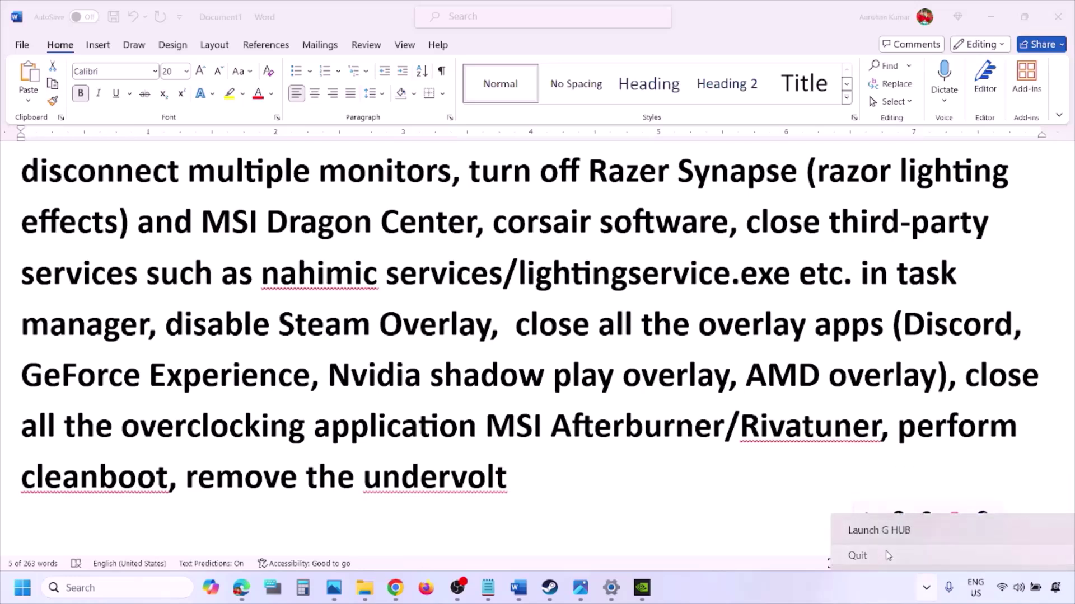
left_click(903, 552)
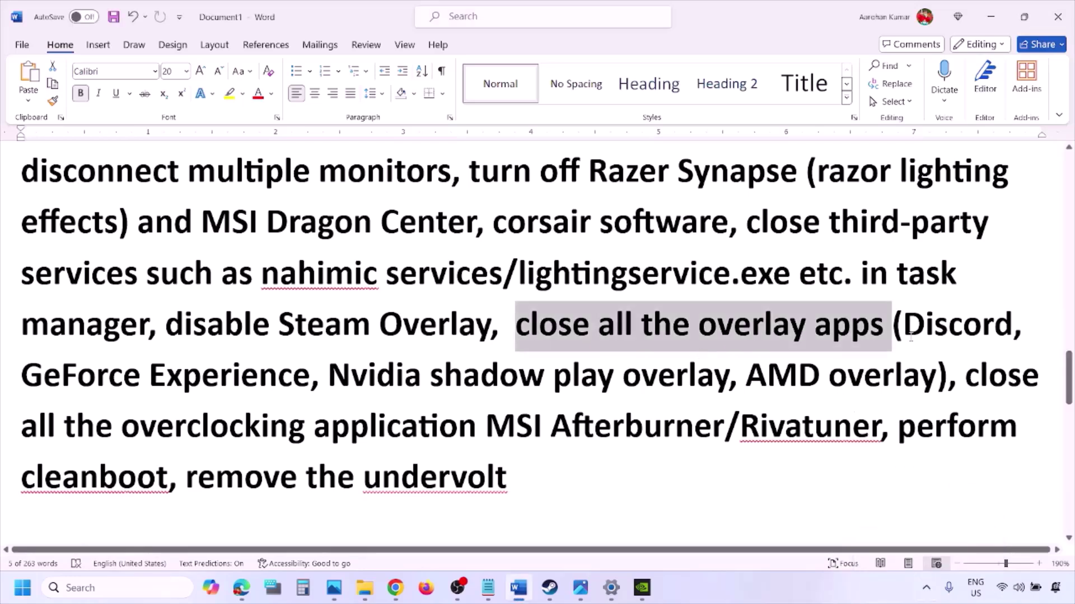
Step: Quit the background app with the pink icon next to Steam
left_click(927, 588)
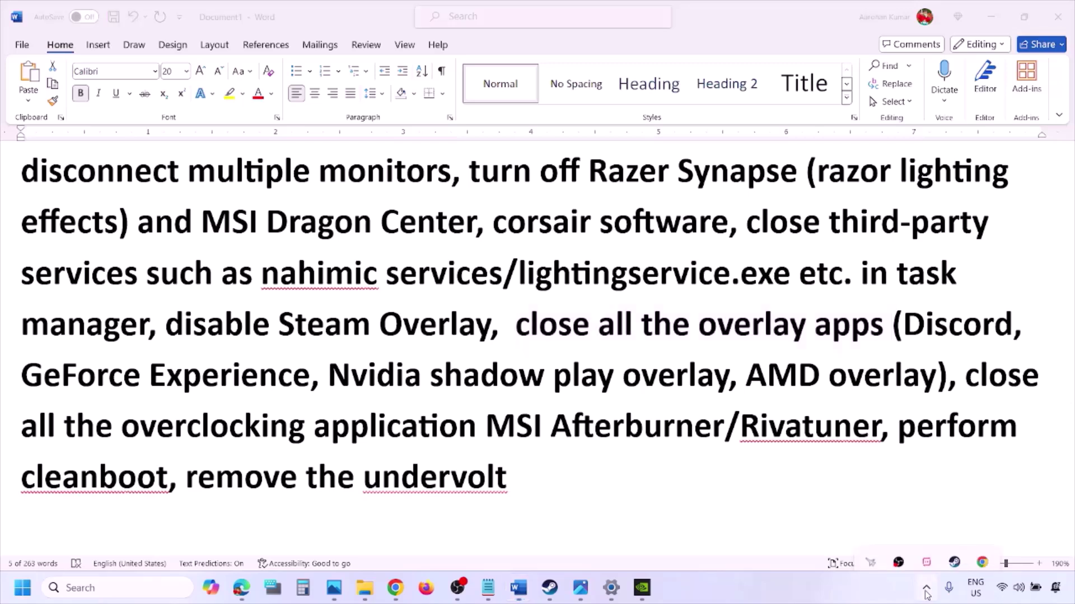
right_click(926, 523)
left_click(951, 510)
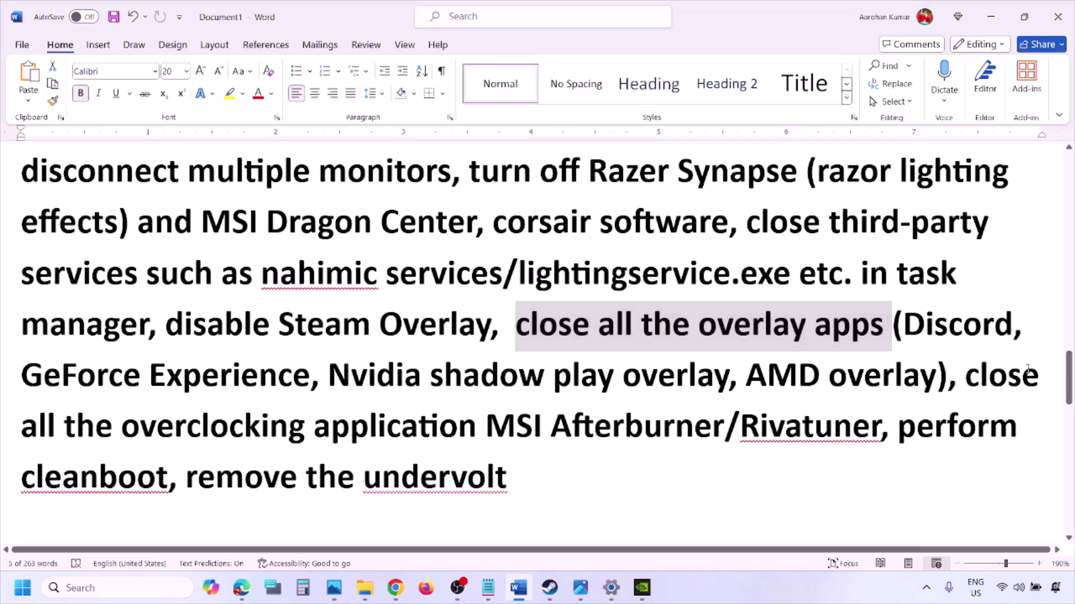
Step: Mark Step 9's advice on closing overclocking applications and close MSI Afterburner running in the background
left_click_drag(965, 376, 516, 429)
left_click(934, 581)
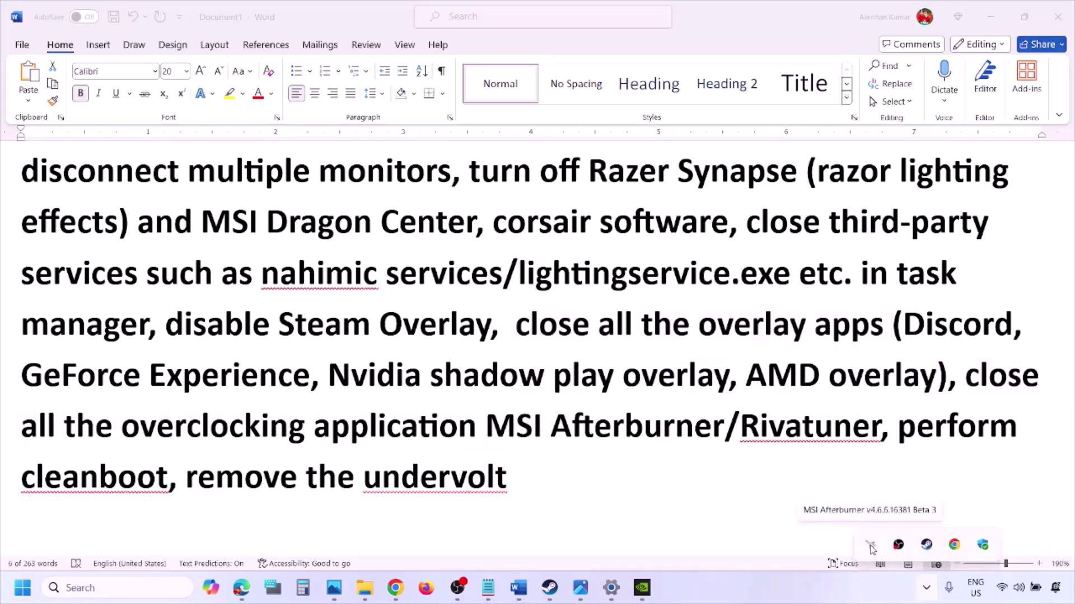
right_click(869, 546)
left_click(902, 537)
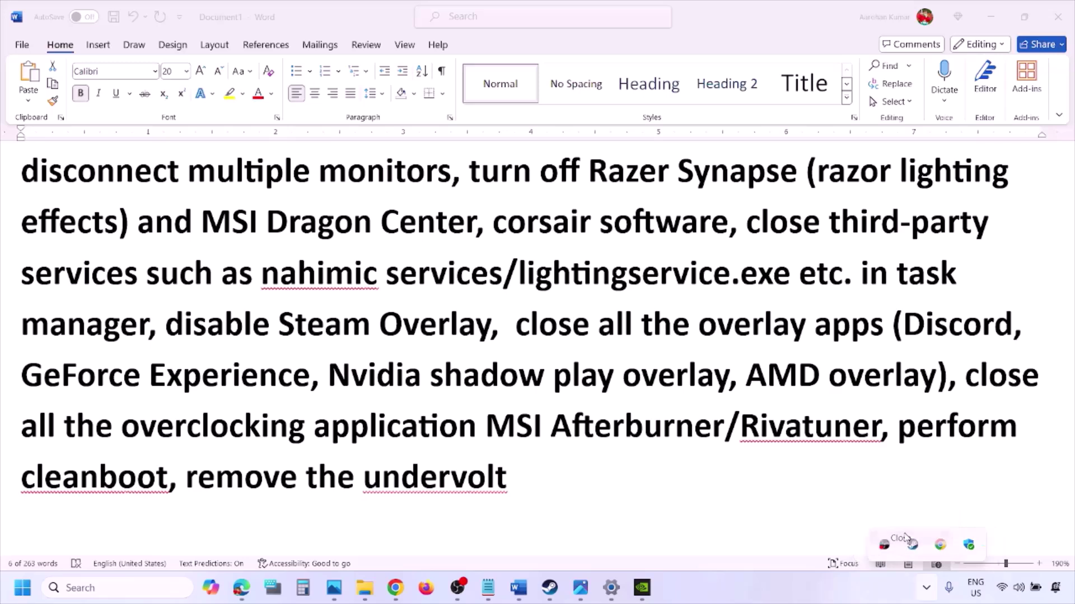
left_click(766, 395)
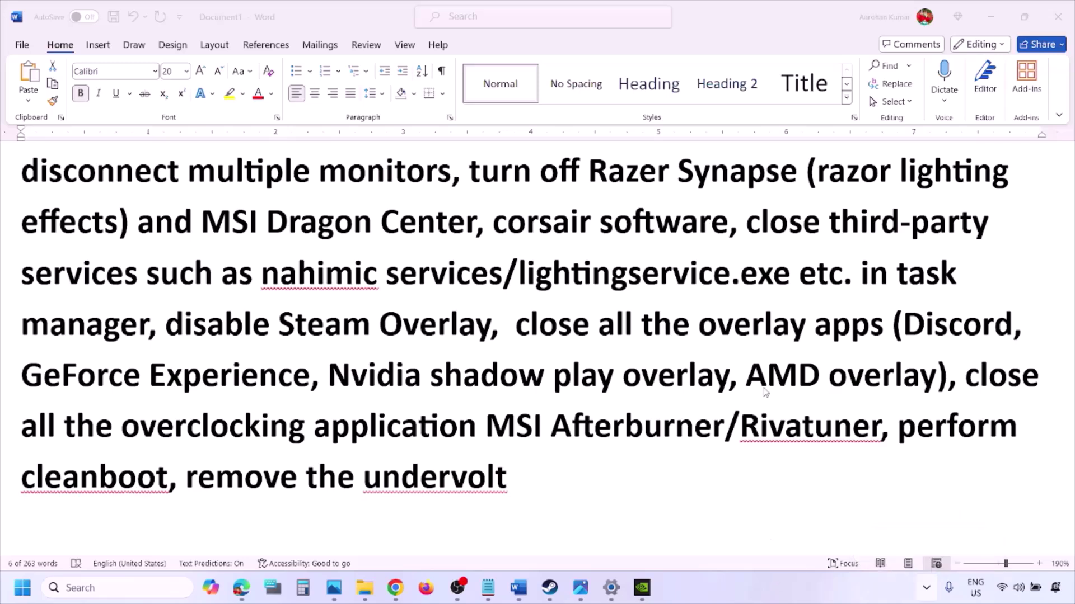
Step: For the clean boot, find and open System Configuration, hide all Microsoft services in its services list, and accept the configuration
left_click_drag(741, 426, 989, 430)
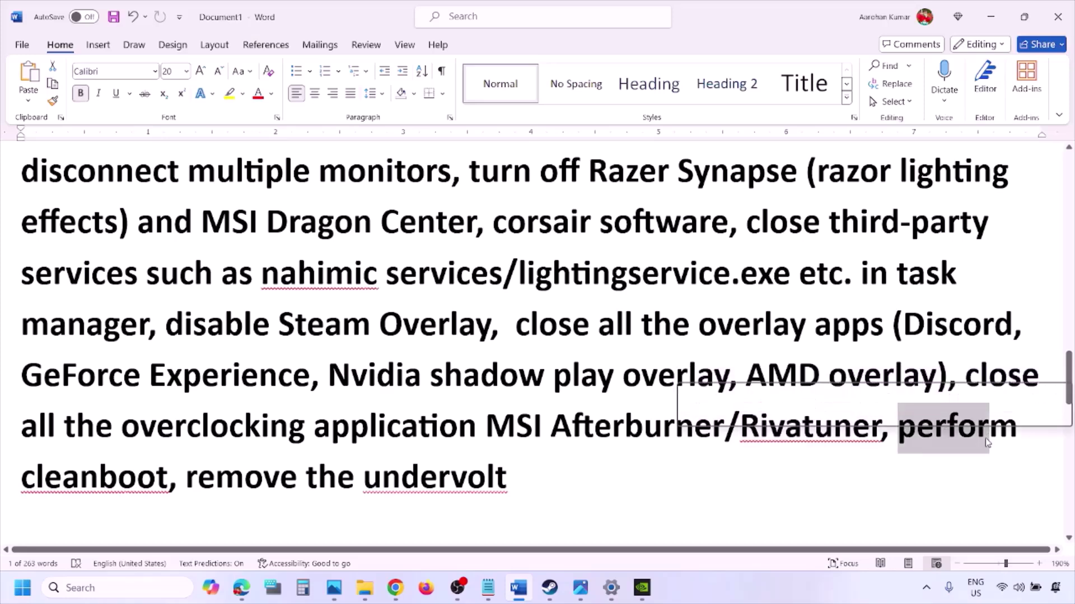
left_click(82, 585)
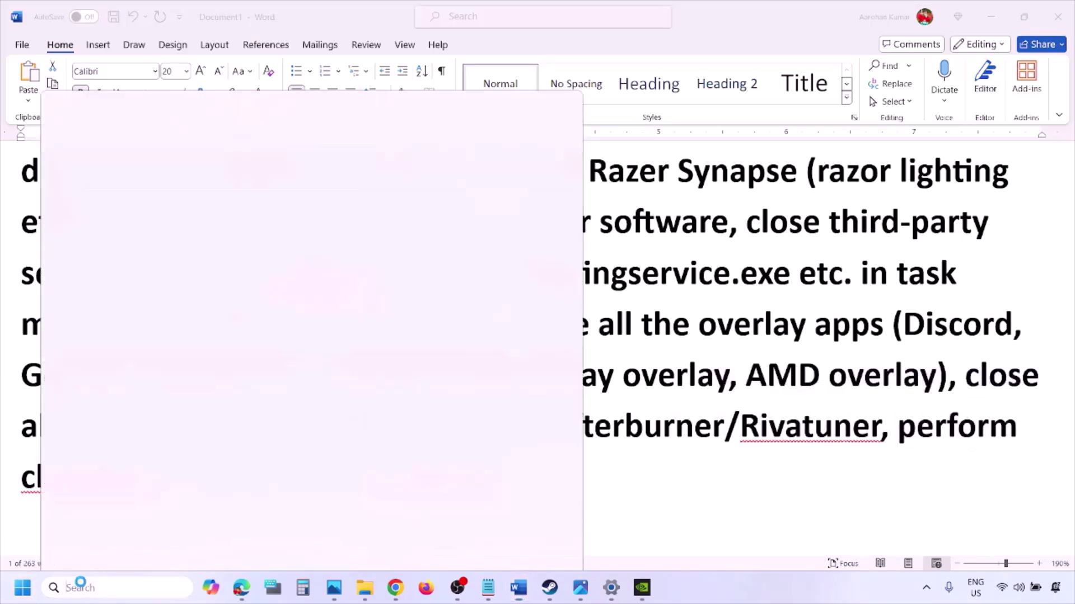
type("ystem")
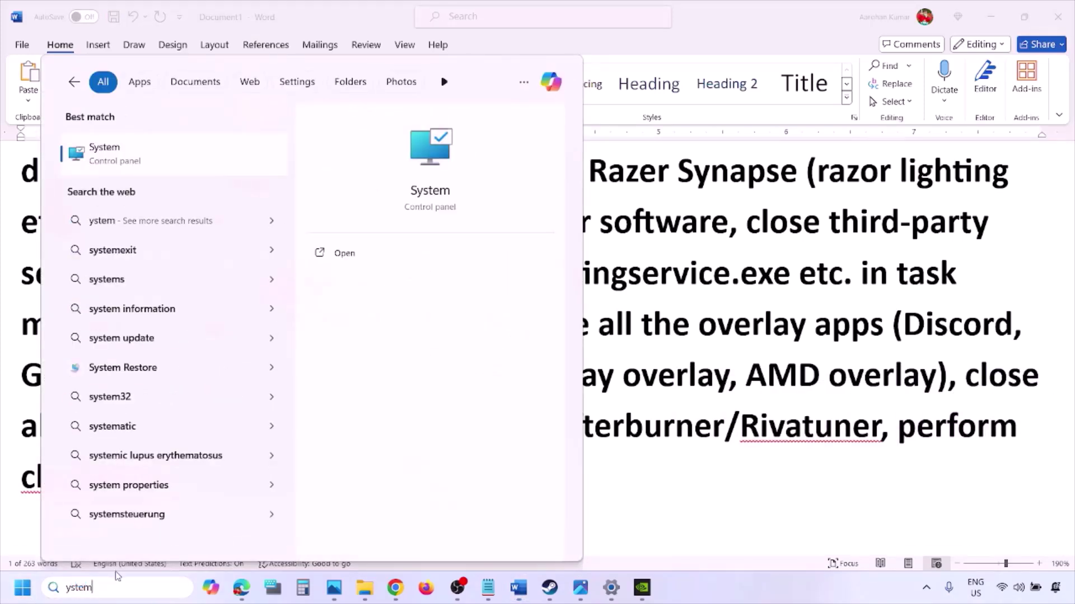
type("s")
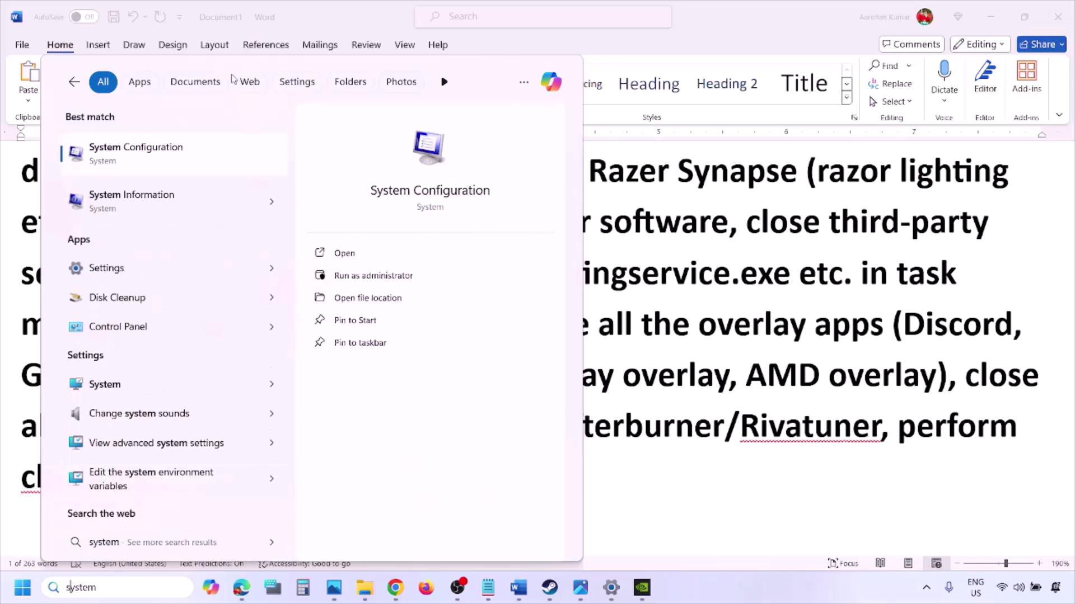
left_click(170, 157)
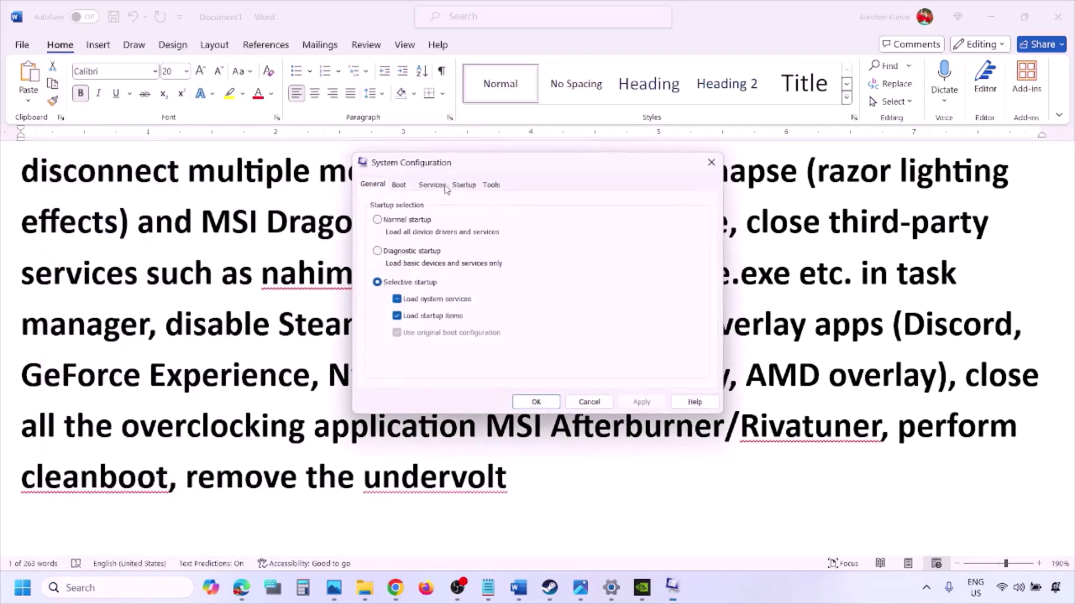
left_click(442, 186)
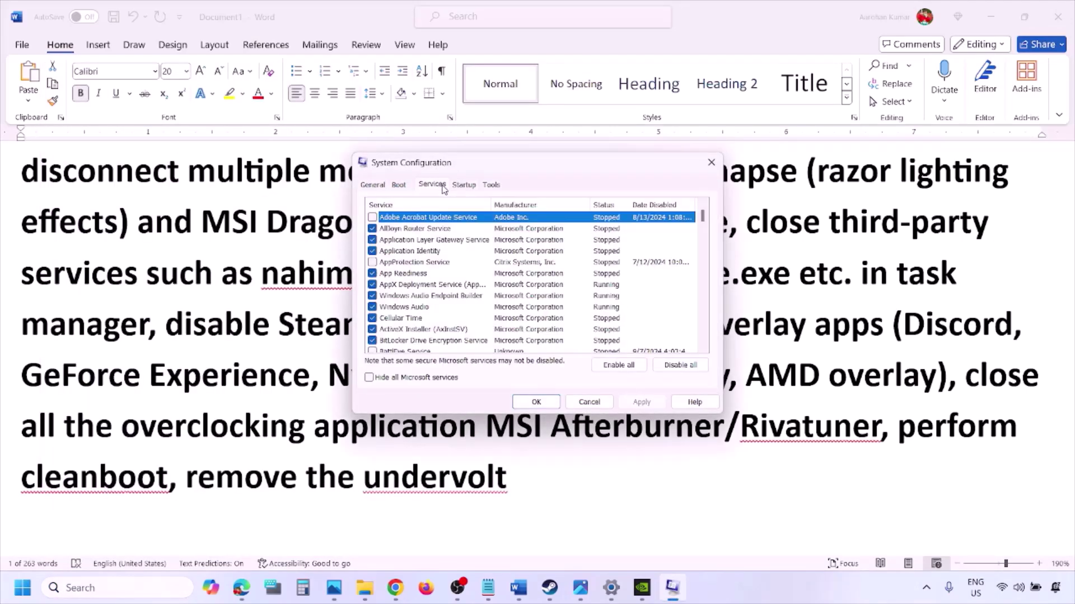
left_click(370, 378)
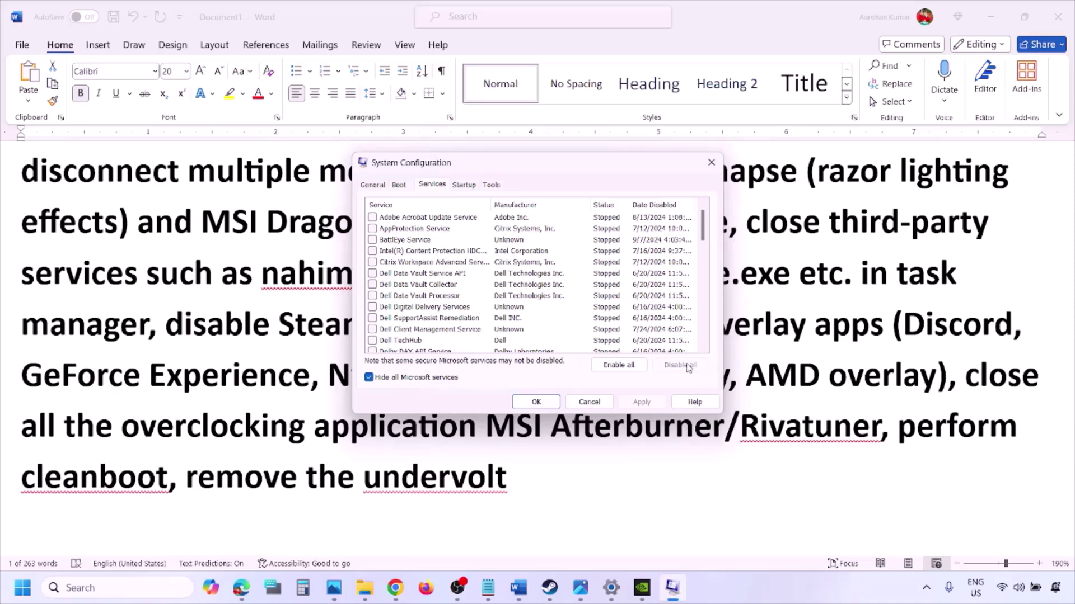
left_click(536, 402)
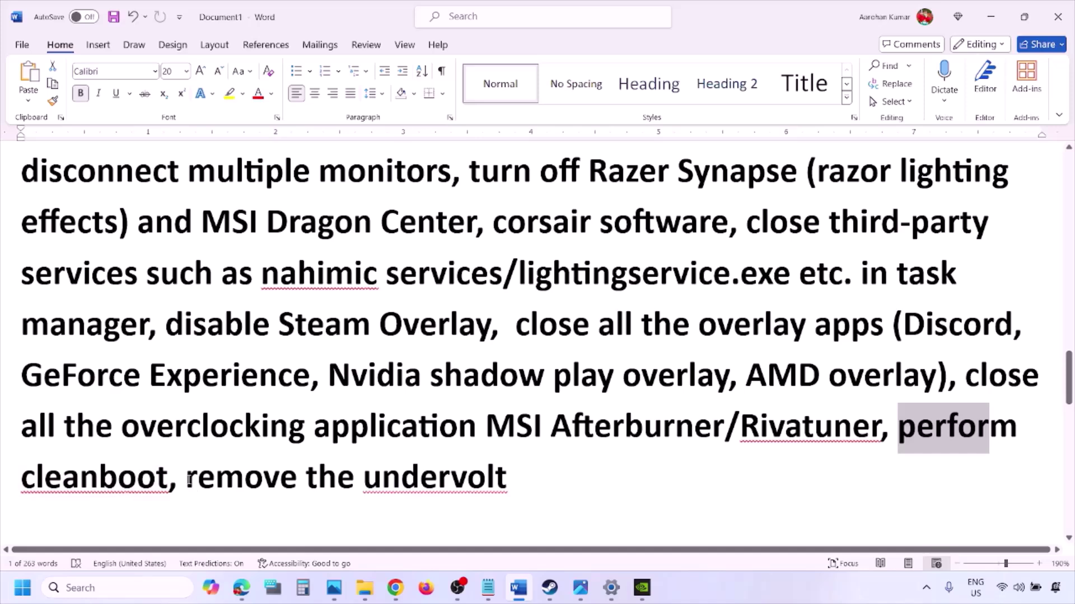
Step: Highlight Step 9's advice "remove the undervolt" and proceed to Step 10 on increasing the virtual memory
left_click_drag(189, 479, 485, 470)
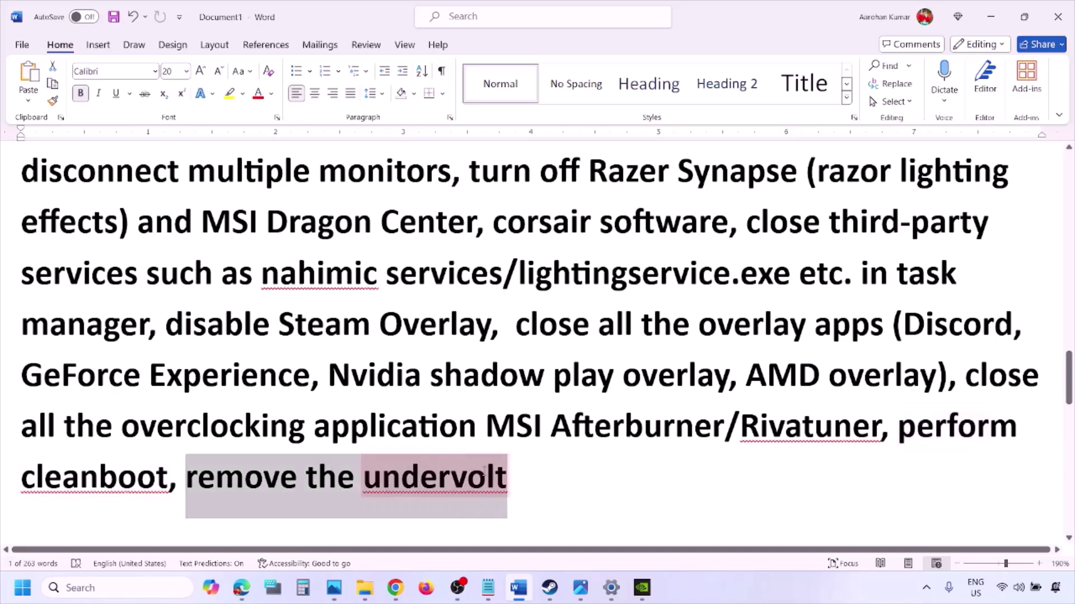
left_click(672, 474)
scroll(672, 477, "down", 5)
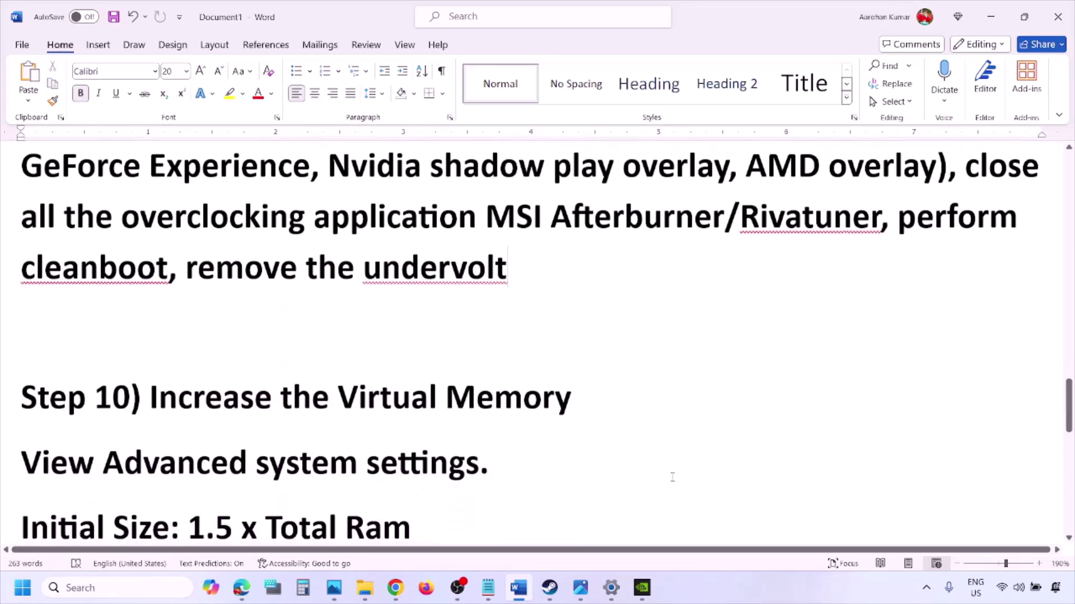
Step: Copy "View Advanced system settings" from the notes, search Windows for it, and open System Properties
left_click_drag(182, 315, 571, 315)
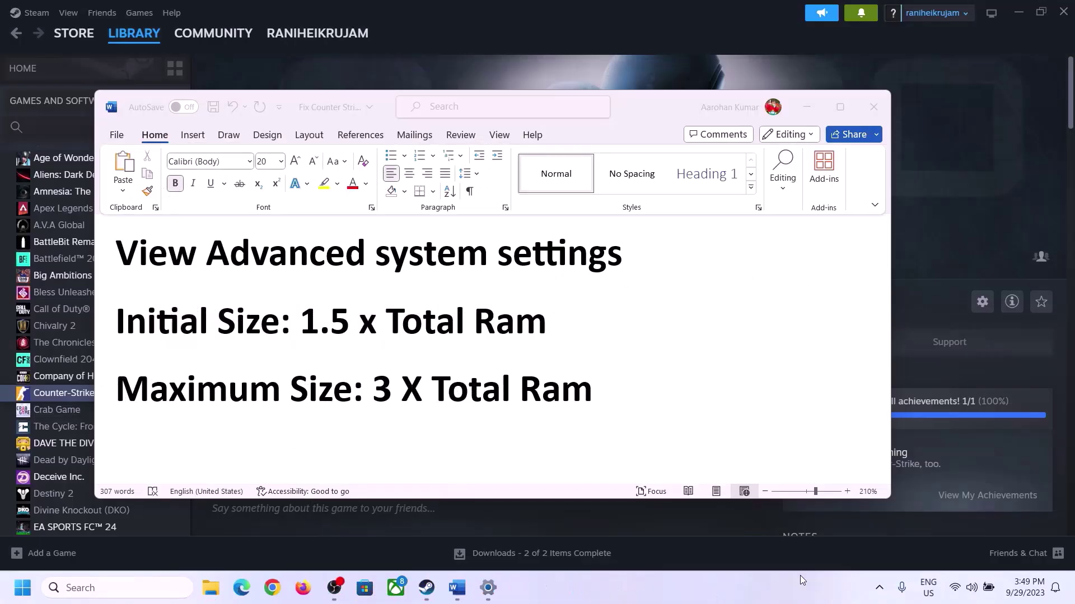
left_click(151, 256)
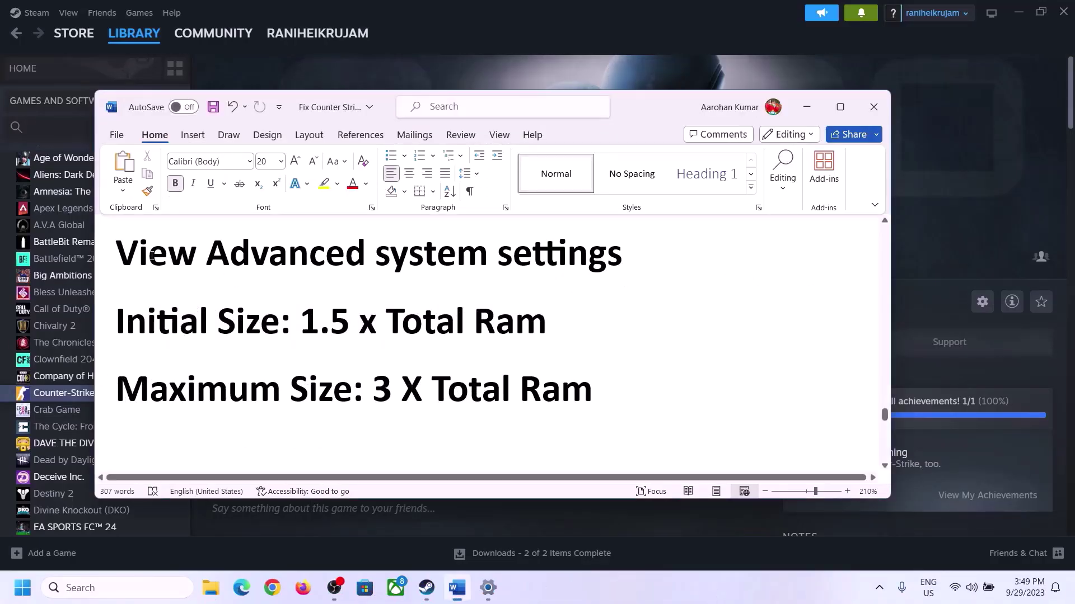
left_click_drag(127, 258, 593, 267)
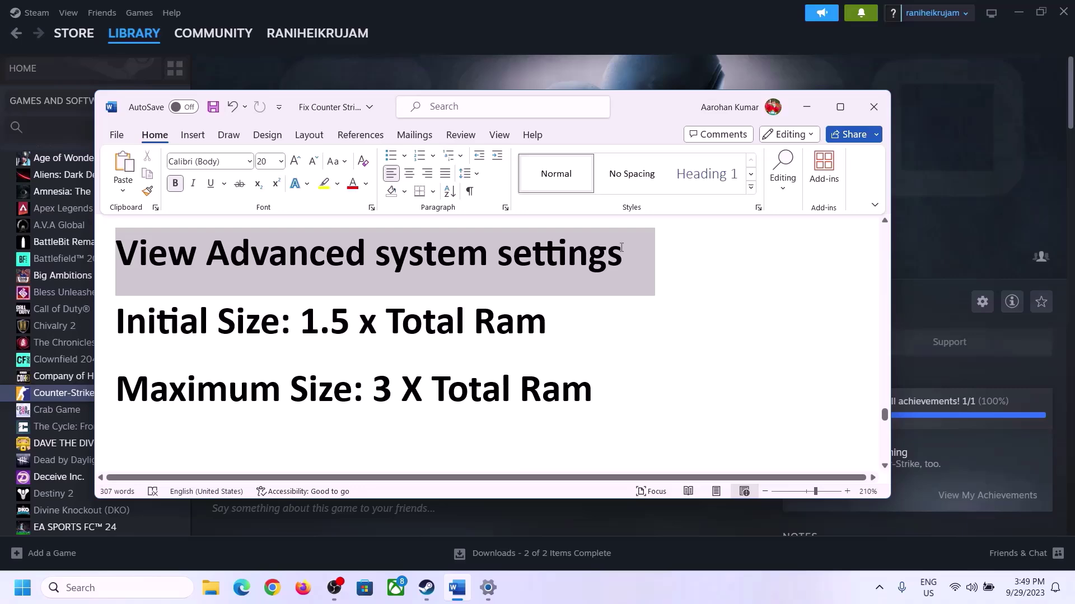
key("ctrl+c")
left_click(128, 588)
key("ctrl+v")
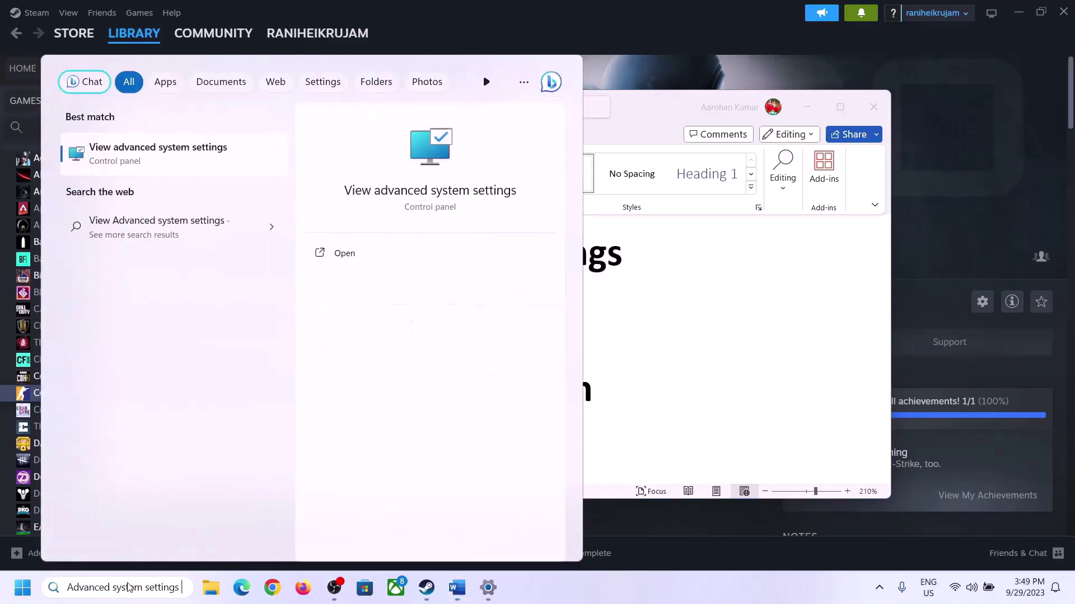
left_click(151, 162)
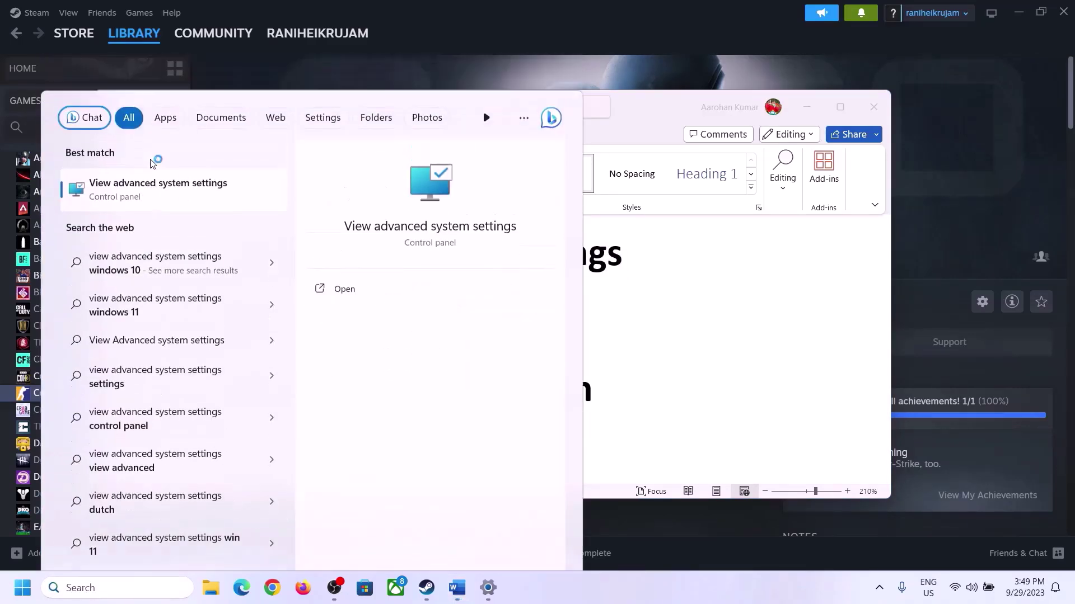
left_click_drag(224, 112, 480, 195)
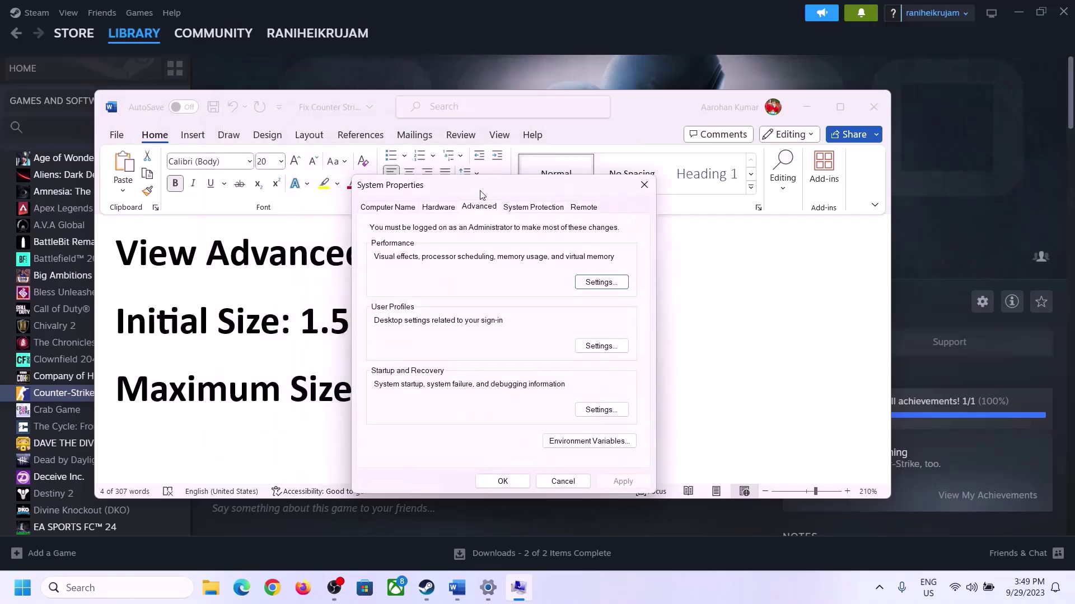
Step: Open the virtual memory settings, turn off automatic paging file management for all drives, and choose a custom size for drive C
left_click(602, 283)
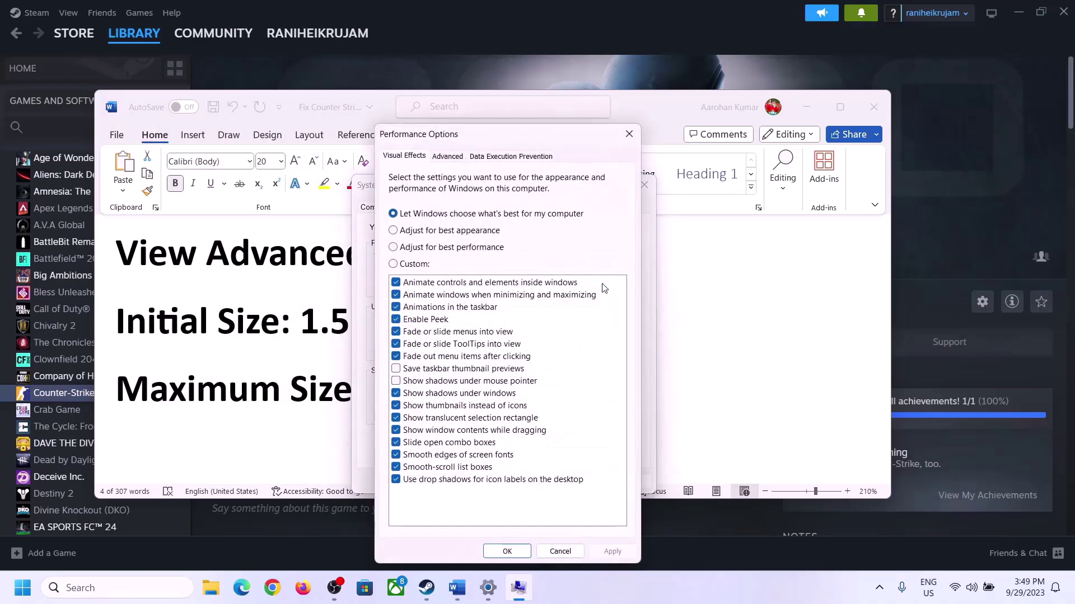
left_click(451, 158)
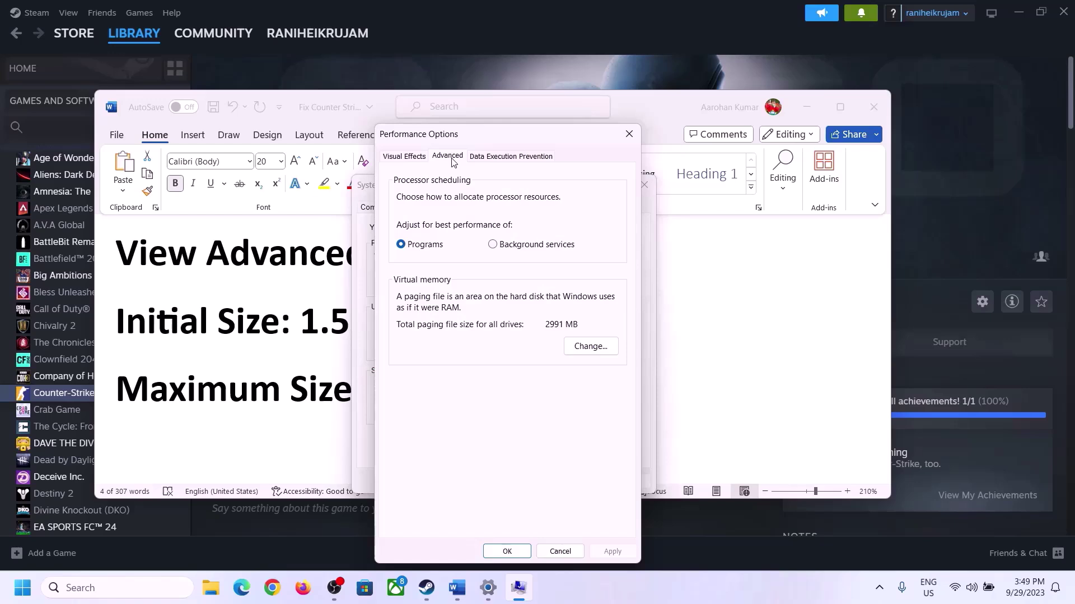
left_click(594, 350)
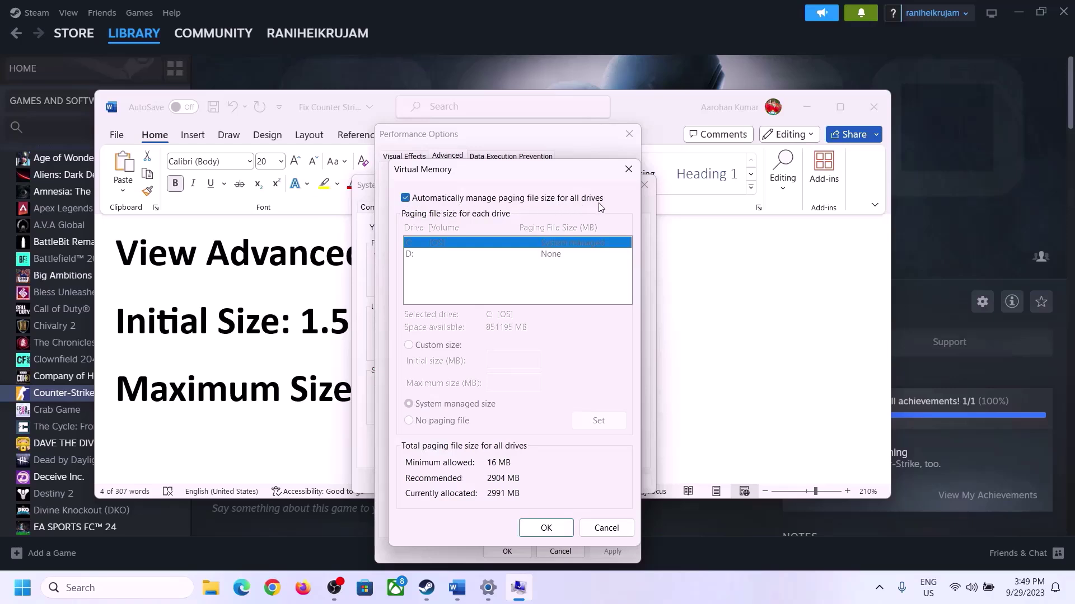
left_click(405, 198)
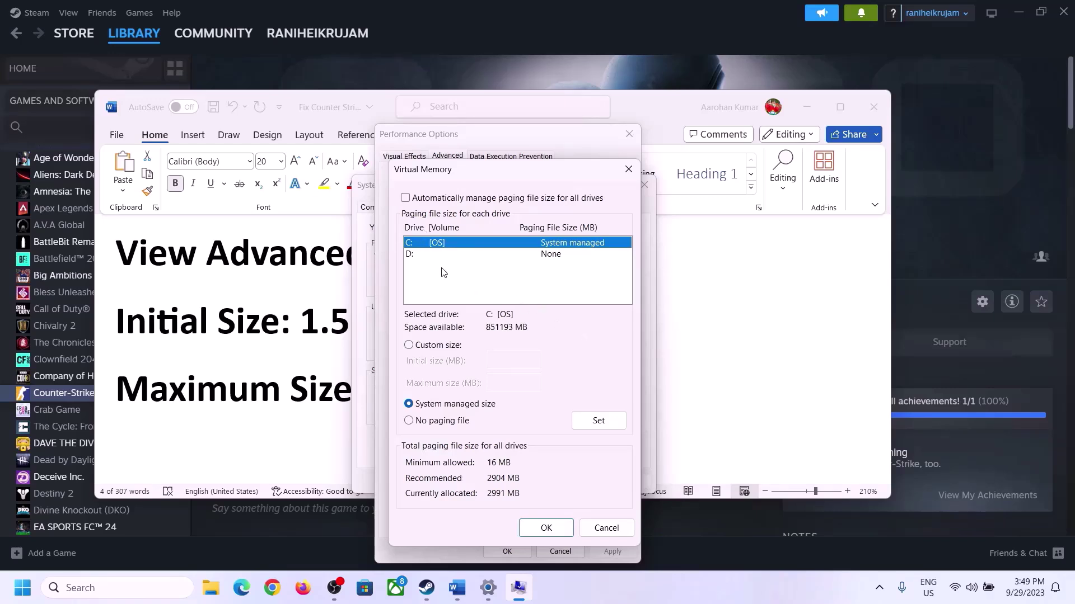
left_click(409, 345)
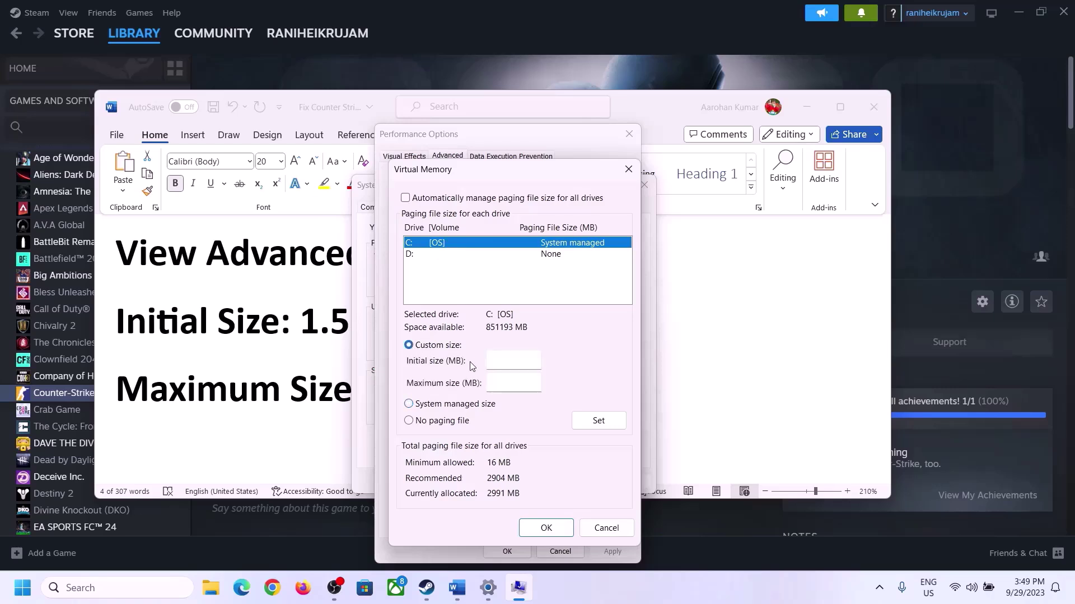
left_click(515, 360)
Step: Highlight the initial size formula "1.5 x Total Ram" in the notes and check the installed RAM on the system's About page
left_click(294, 331)
left_click_drag(296, 331, 499, 334)
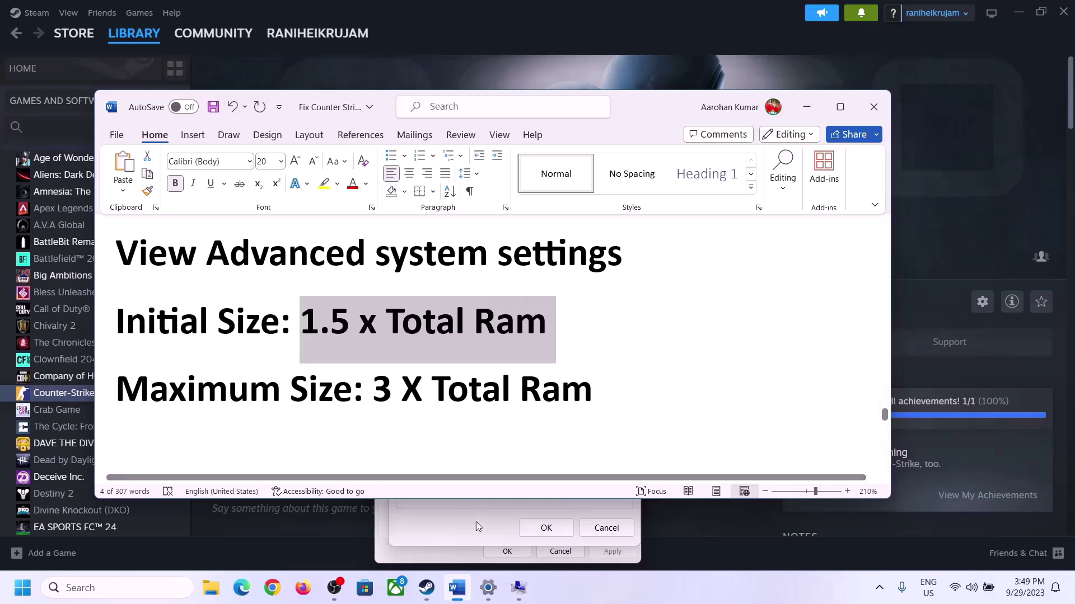
left_click(488, 591)
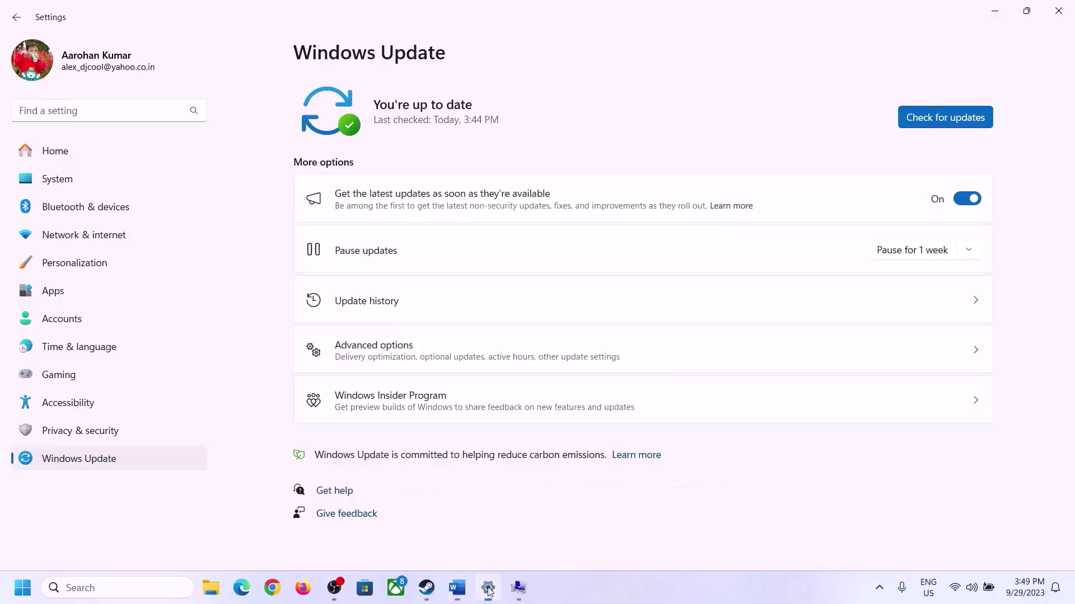
left_click(49, 185)
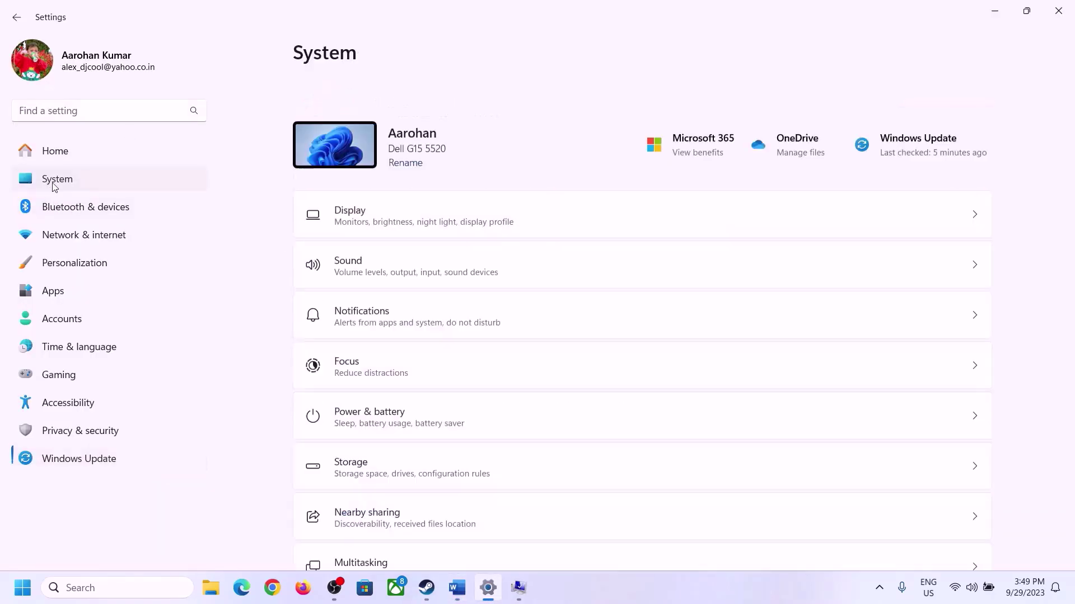
scroll(391, 448, "down", 8)
left_click(354, 531)
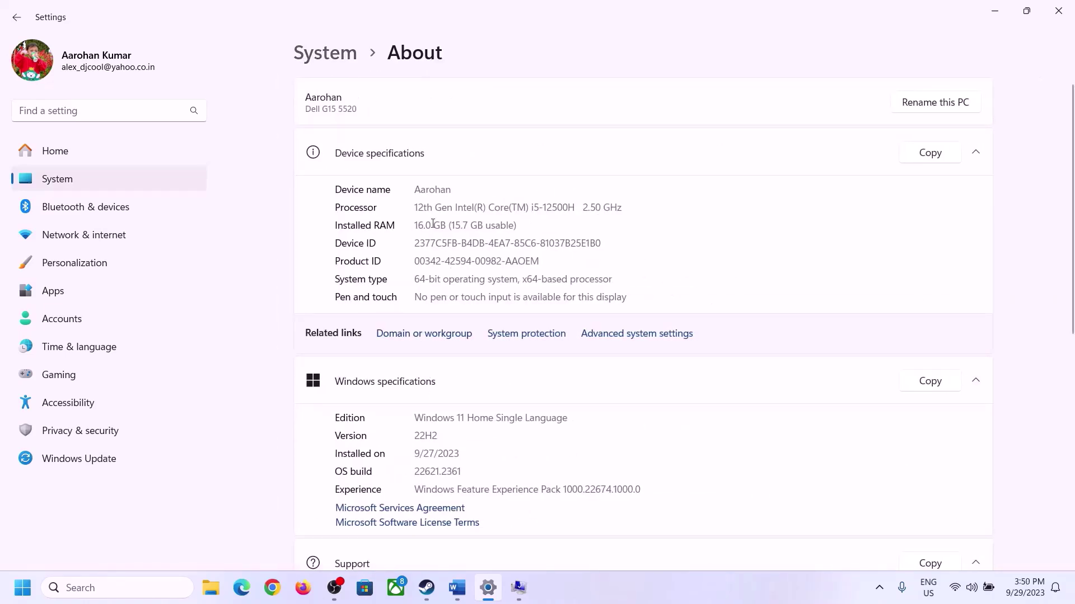
left_click_drag(422, 224, 410, 227)
left_click(423, 224)
left_click_drag(425, 219, 409, 219)
Step: Launch Calculator with the Run command "calc", place it beside the Virtual Memory dialog, and recheck the initial size formula
left_click(518, 589)
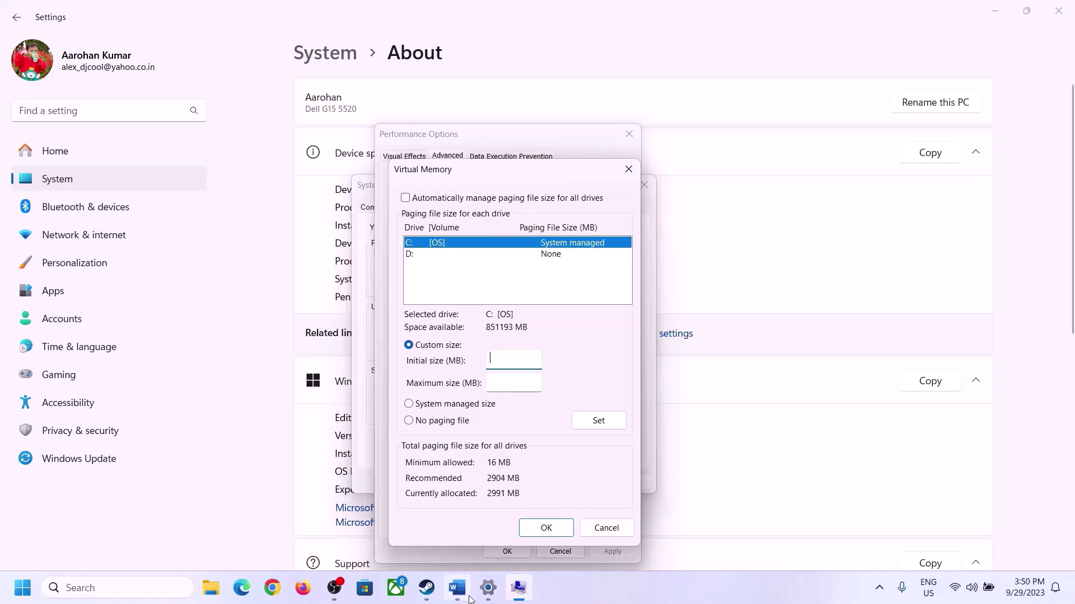
mouse_move(488, 587)
left_click(484, 518)
key("super+r")
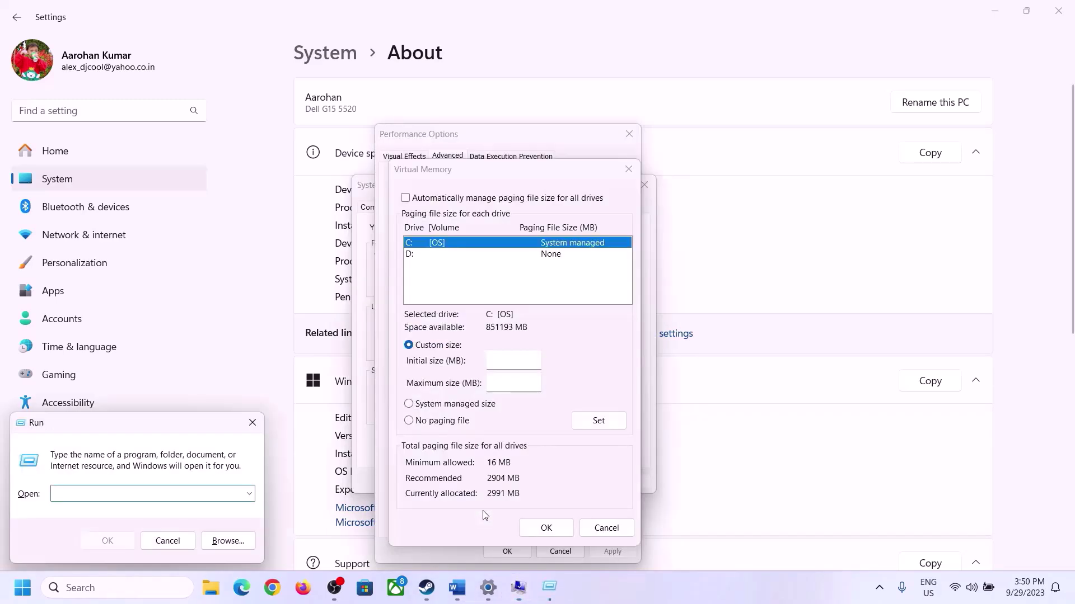
type("calc")
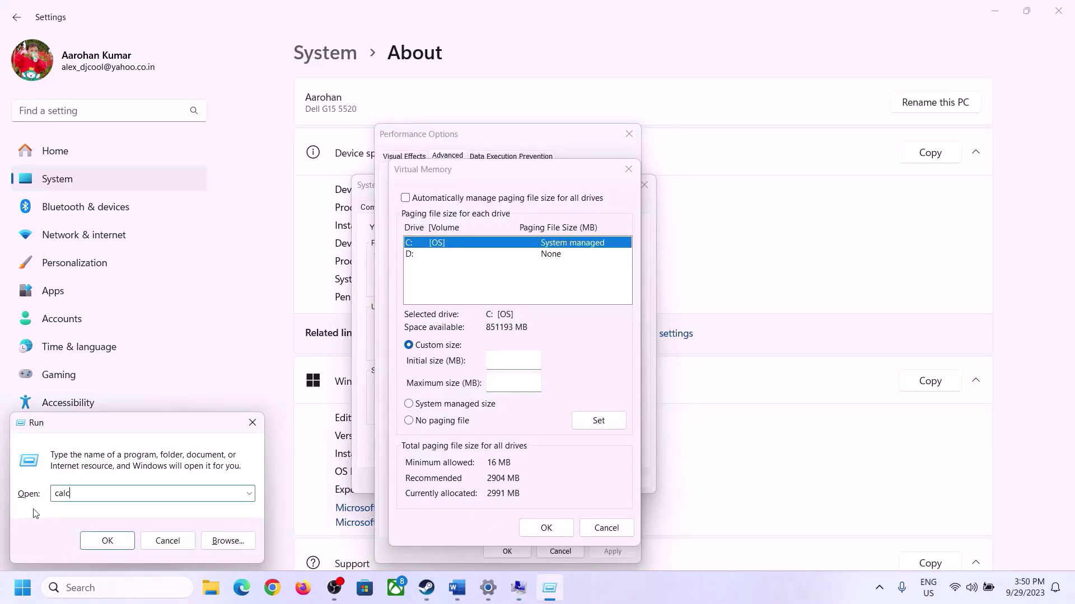
left_click(106, 541)
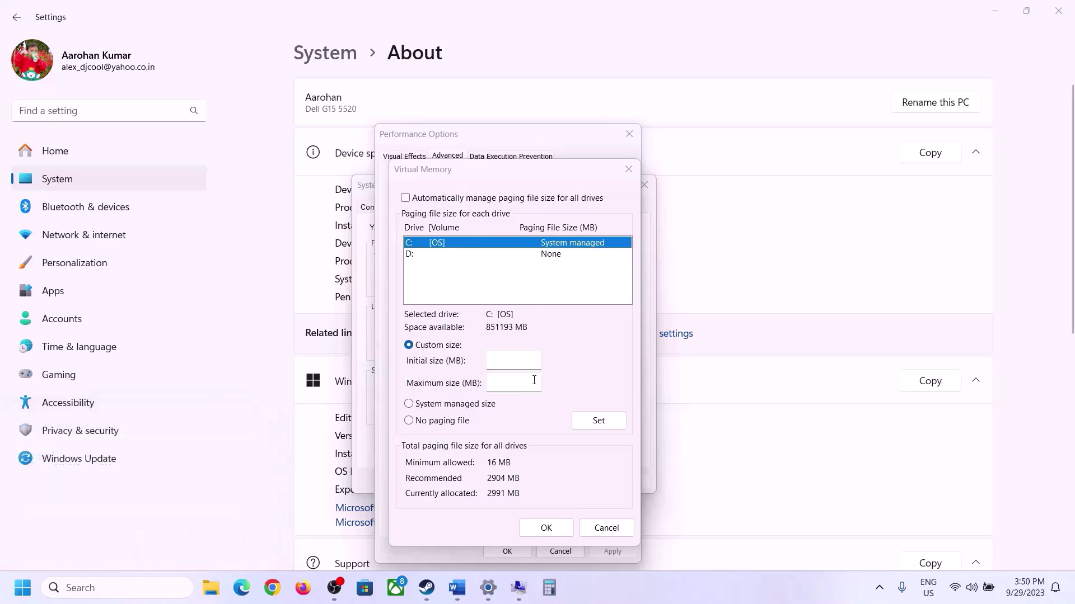
left_click_drag(133, 21, 784, 184)
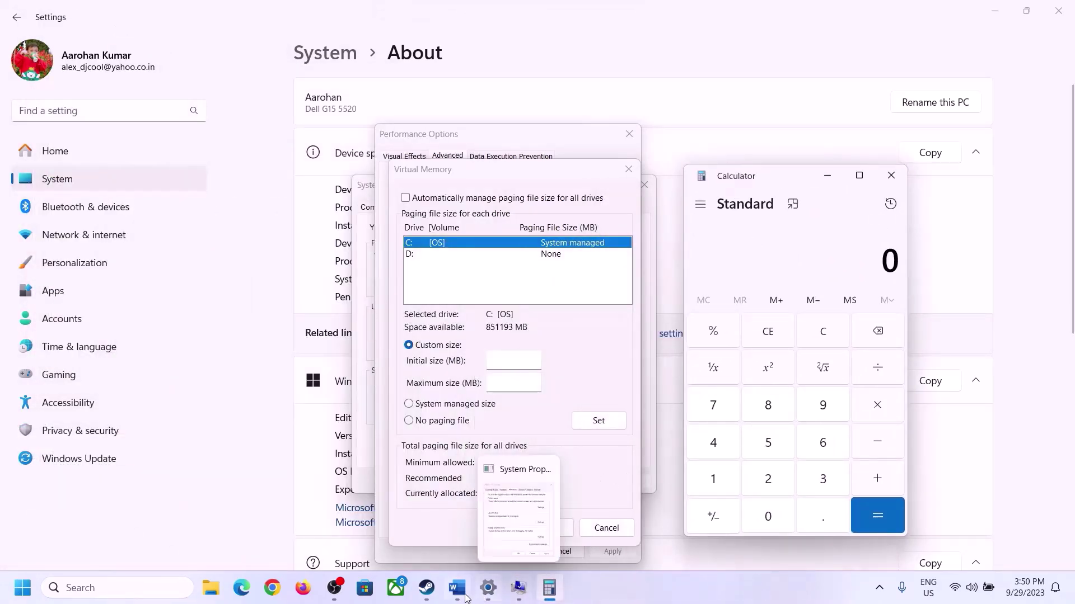
mouse_move(458, 588)
left_click(417, 528)
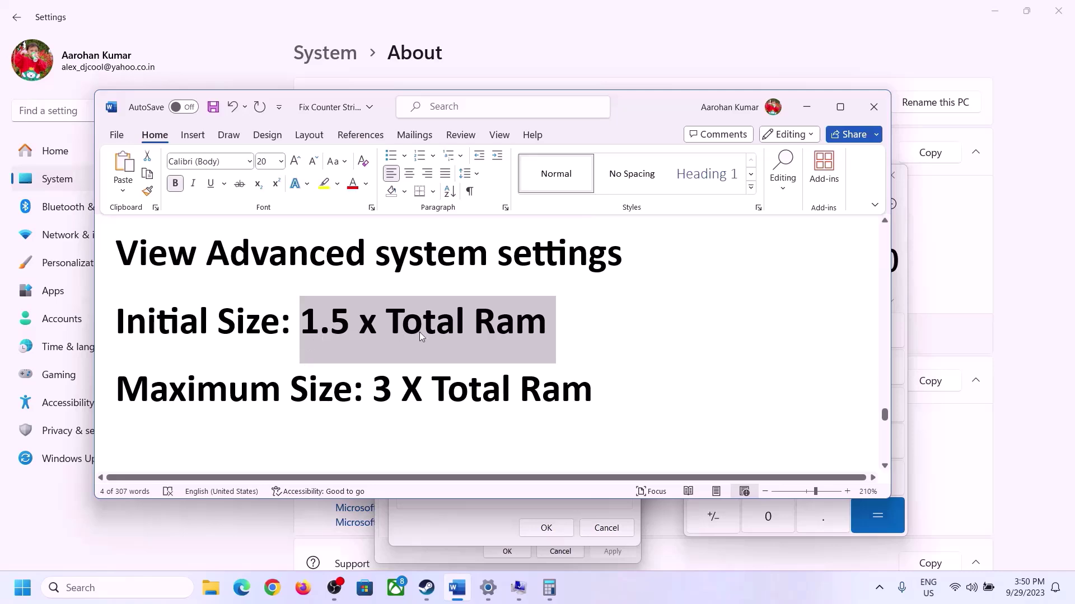
left_click(549, 587)
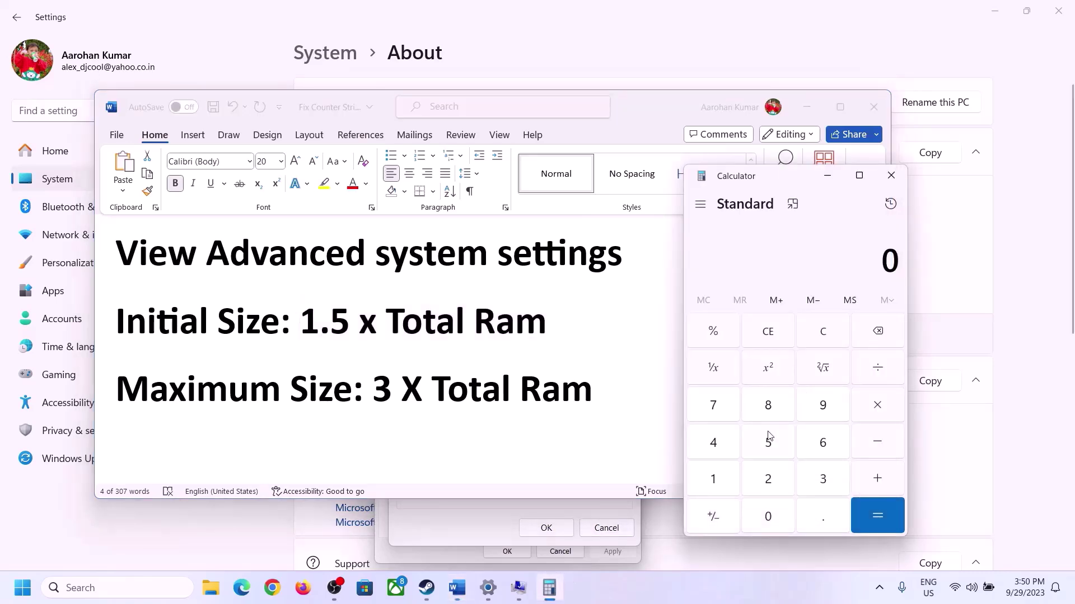
left_click(716, 482)
left_click(818, 452)
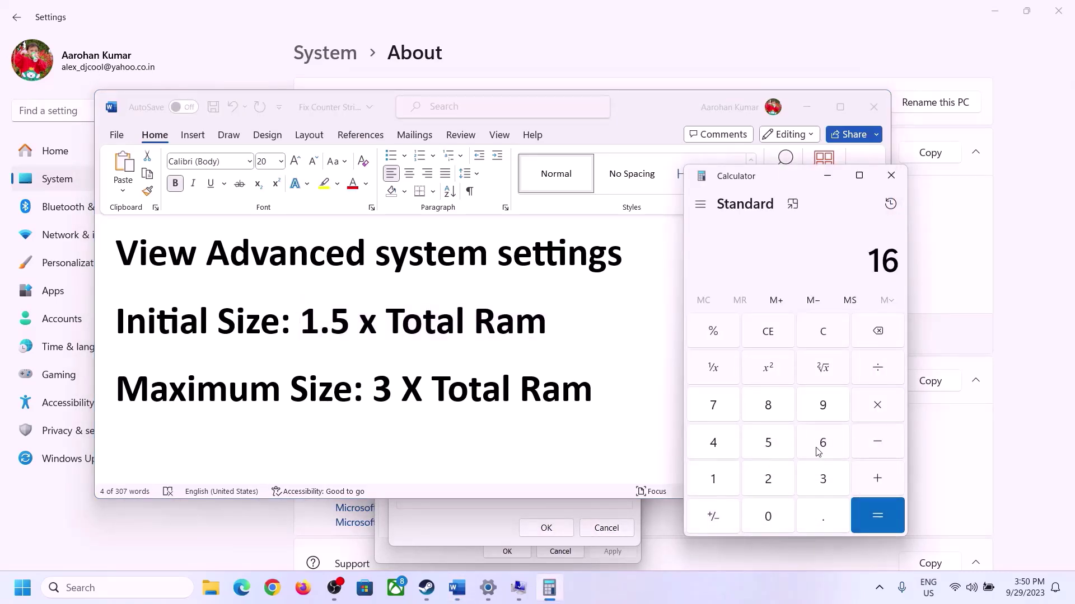
left_click(819, 344)
Step: Calculate 16 × 1024 to convert the installed RAM from gigabytes to megabytes
left_click(722, 482)
left_click(806, 448)
left_click(876, 413)
left_click(713, 481)
left_click(778, 529)
left_click(769, 483)
left_click(722, 453)
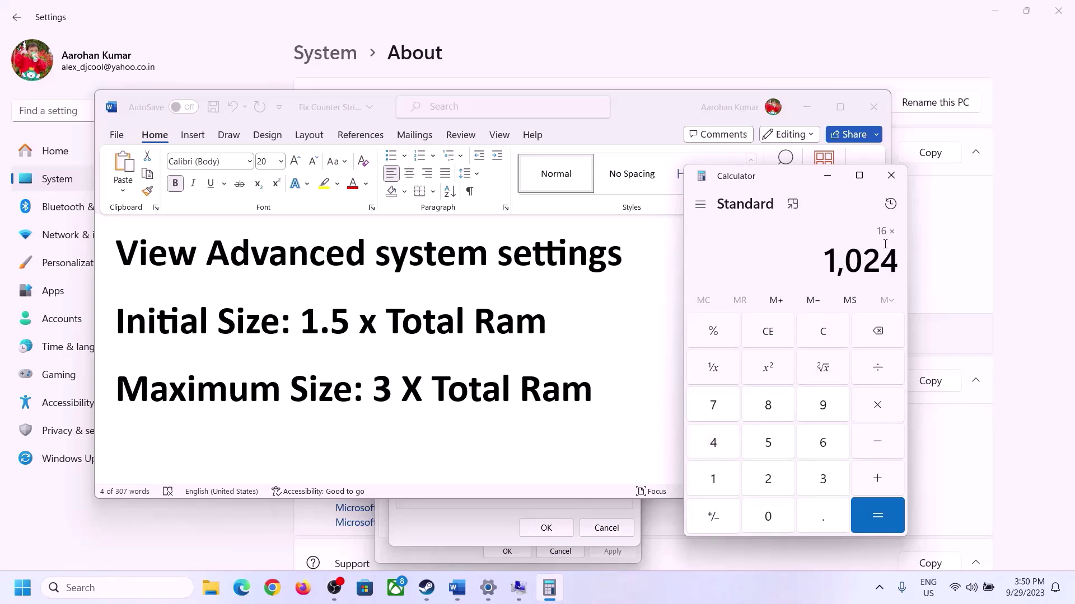
left_click(876, 516)
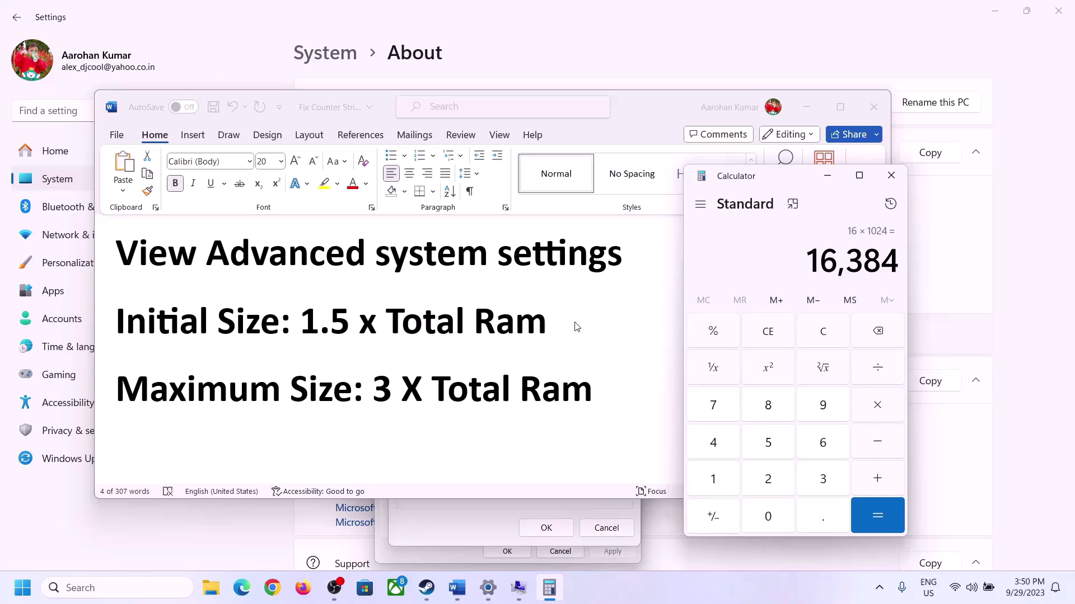
Step: Multiply the converted RAM amount by 1.5 to get the initial paging file size
left_click(878, 406)
left_click(725, 479)
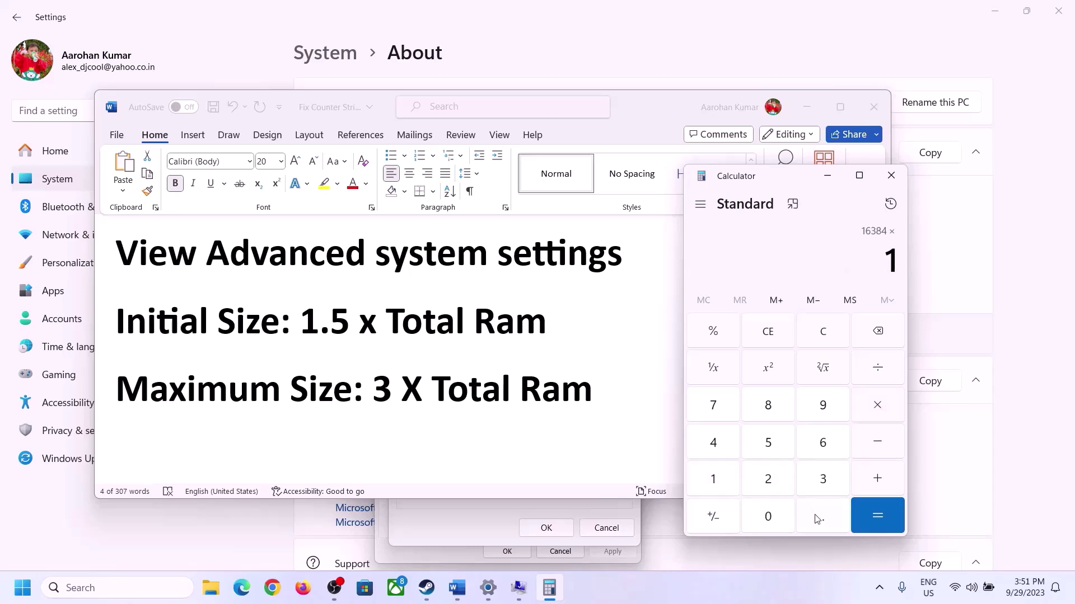
left_click(817, 516)
left_click(779, 451)
left_click(873, 511)
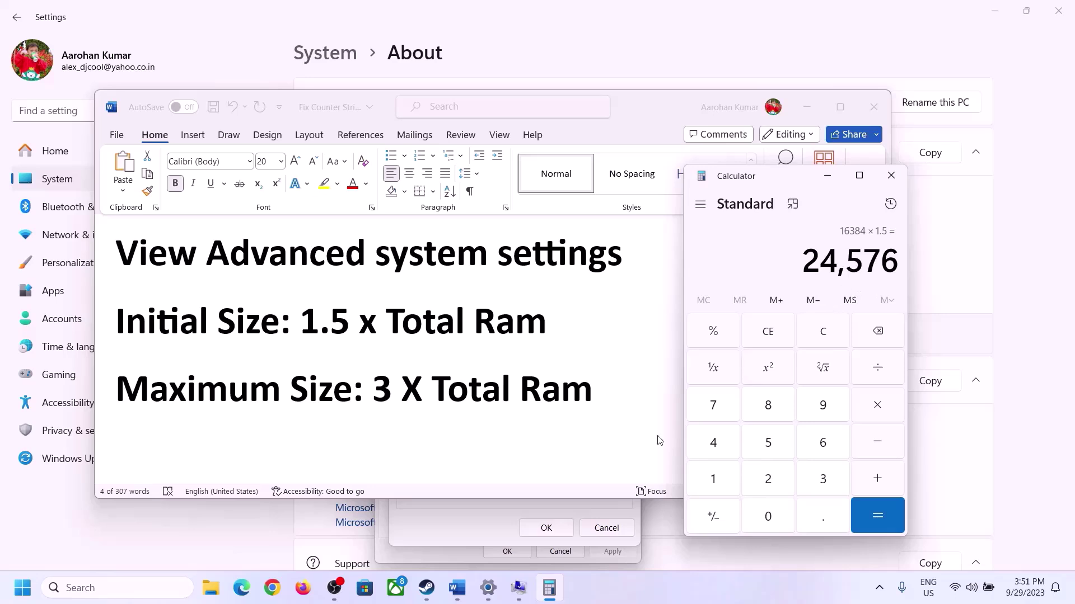
Step: Set the custom initial size of drive C's paging file to 24576 MB
left_click(492, 509)
left_click(505, 356)
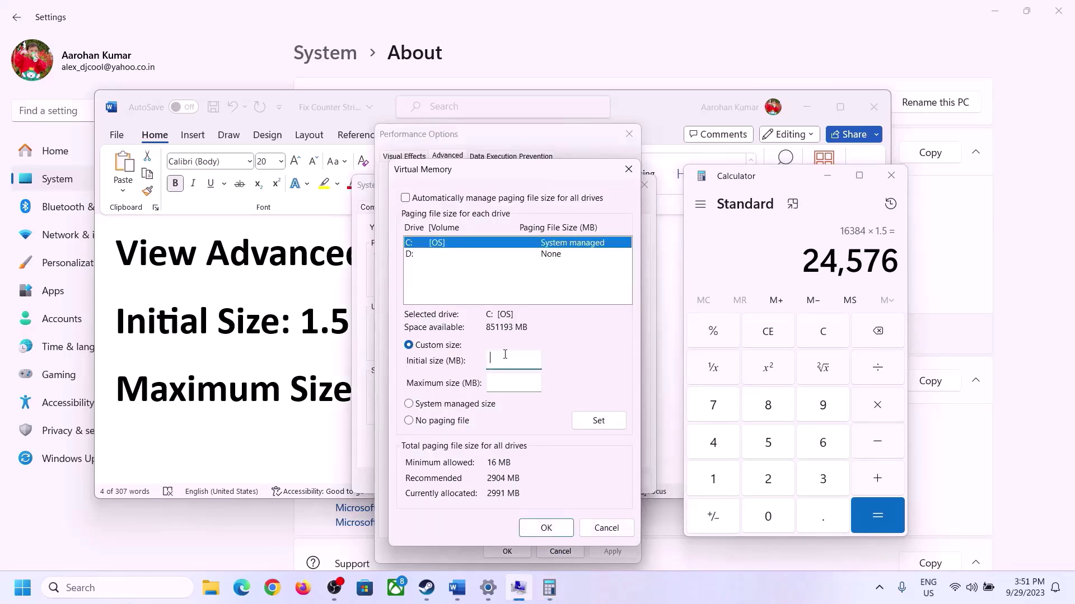
type("24576")
left_click(538, 382)
Step: Check the maximum size formula in the notes and the installed RAM again, and clear the previous calculation
left_click(311, 395)
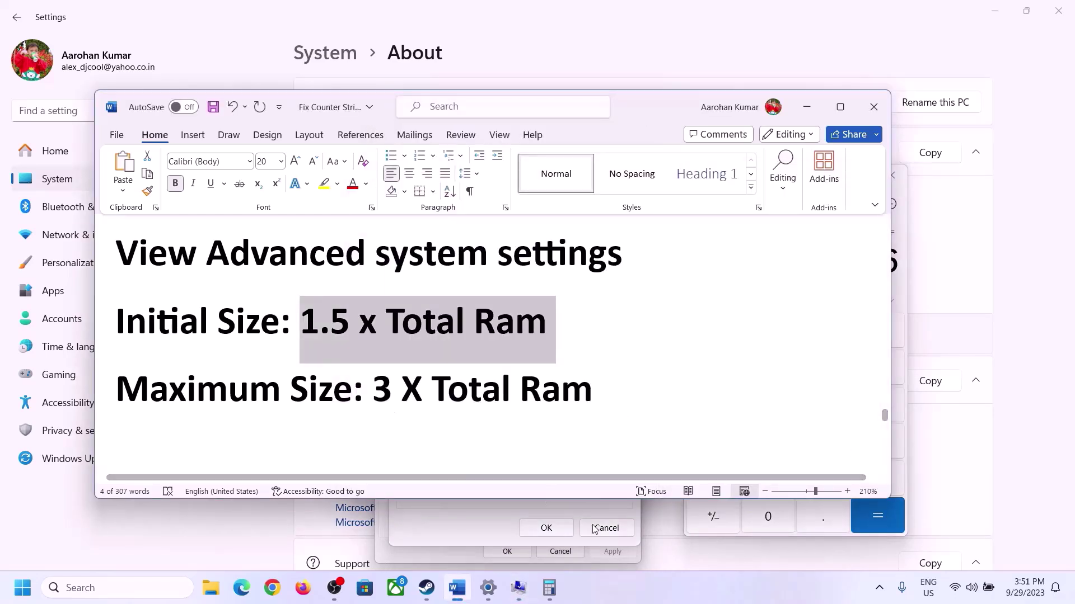
left_click(903, 291)
left_click(823, 331)
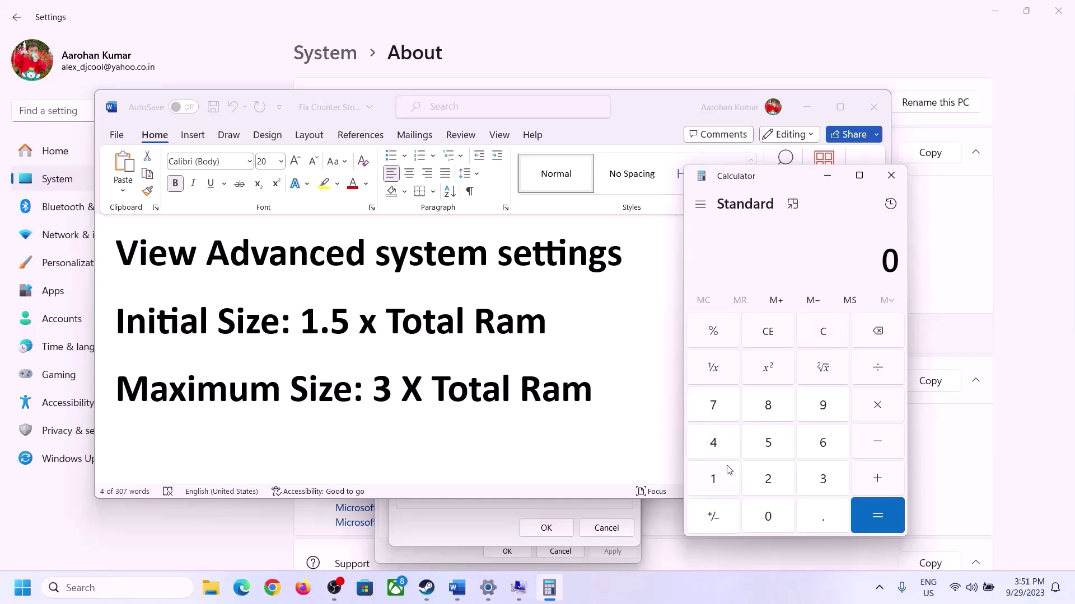
left_click(488, 587)
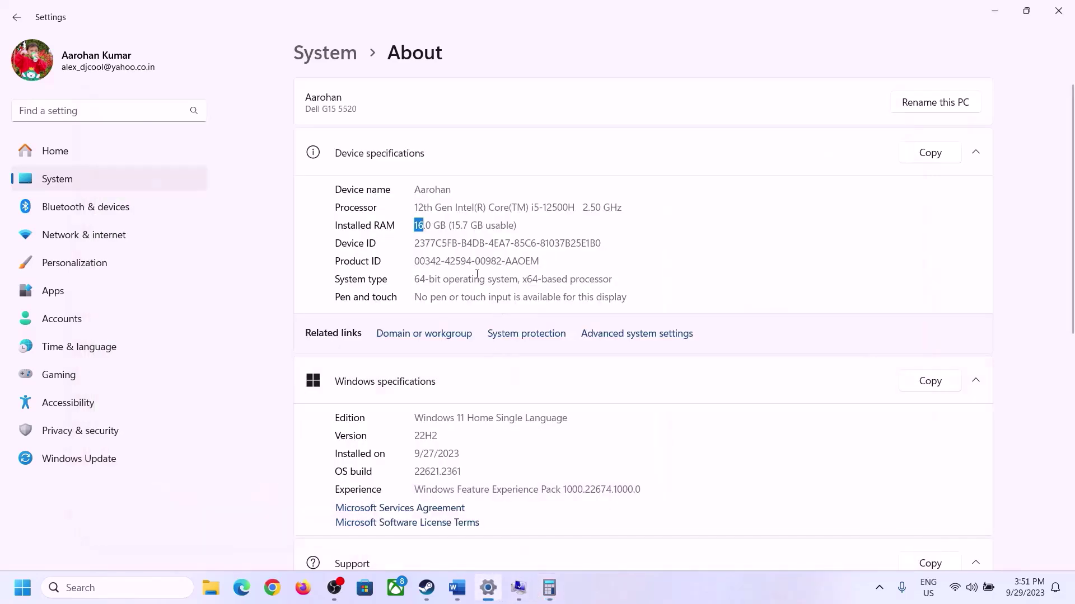
left_click(549, 587)
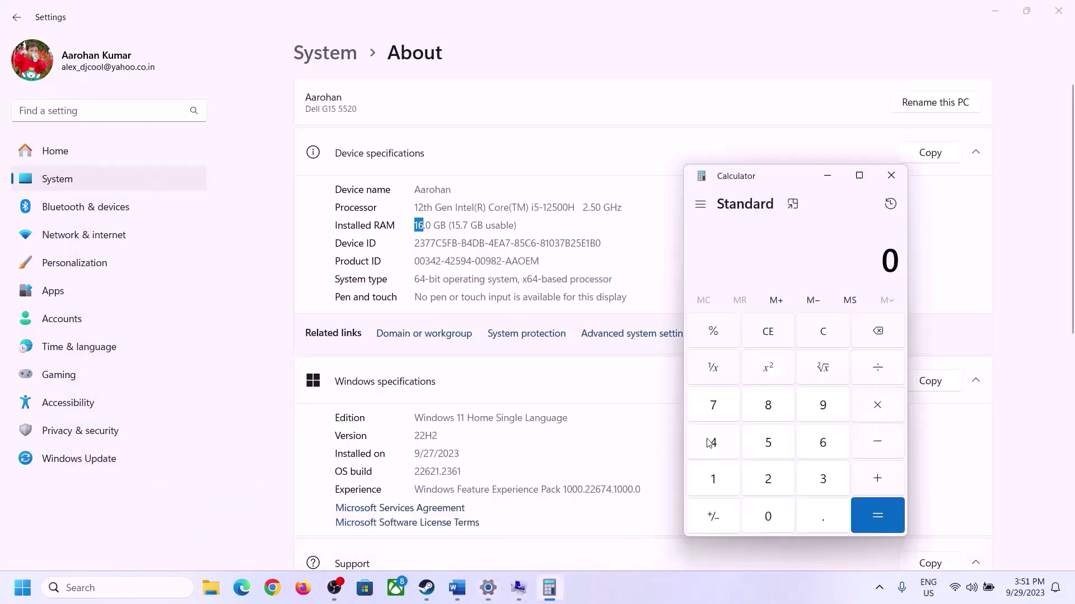
Step: Recalculate 16 × 1024 as the base amount for the maximum paging file size
left_click(722, 477)
left_click(817, 444)
left_click(870, 407)
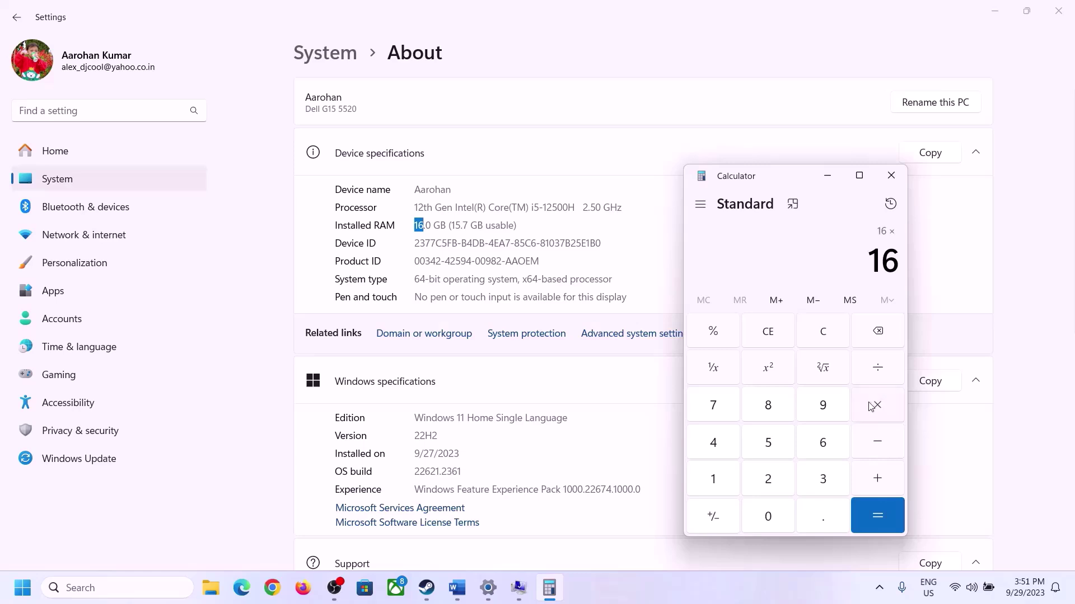
left_click(721, 475)
left_click(759, 513)
left_click(767, 478)
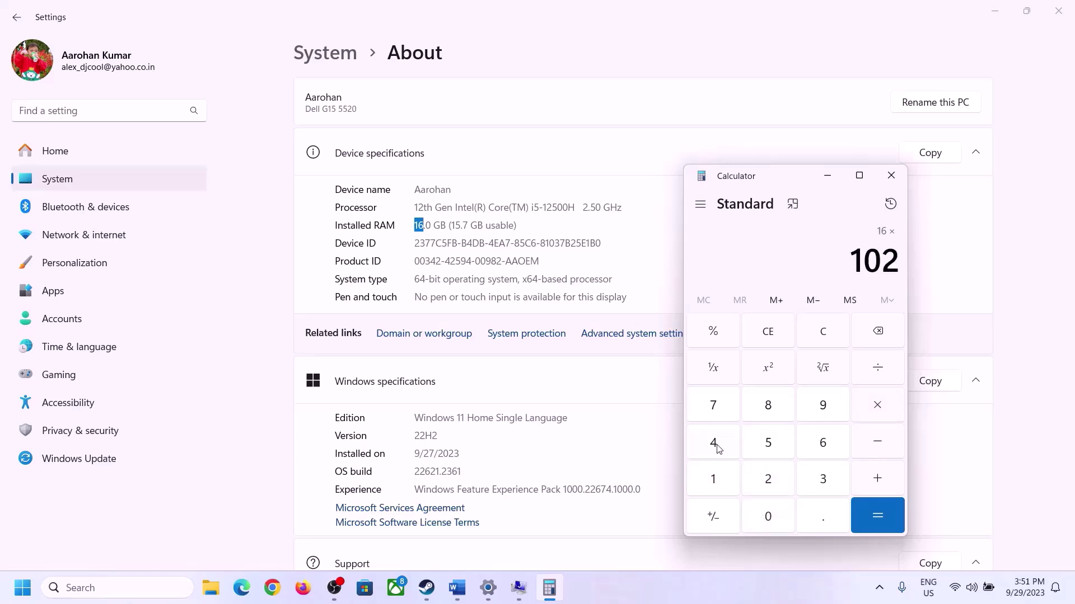
left_click(713, 443)
left_click(868, 526)
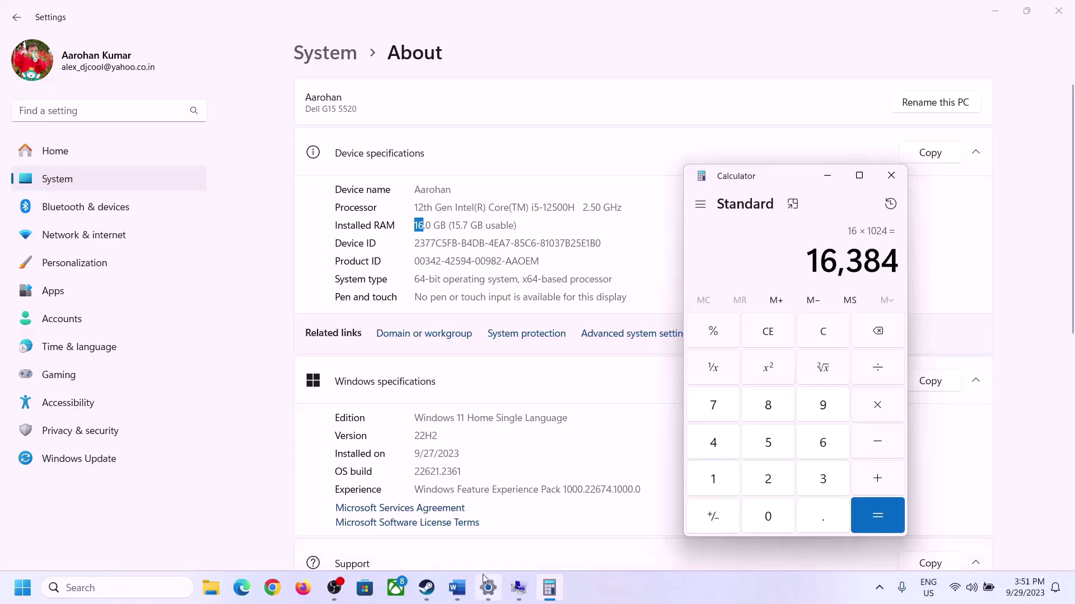
Step: Check the maximum size formula in the notes and multiply the converted RAM amount by 3 in the calculator
left_click(457, 588)
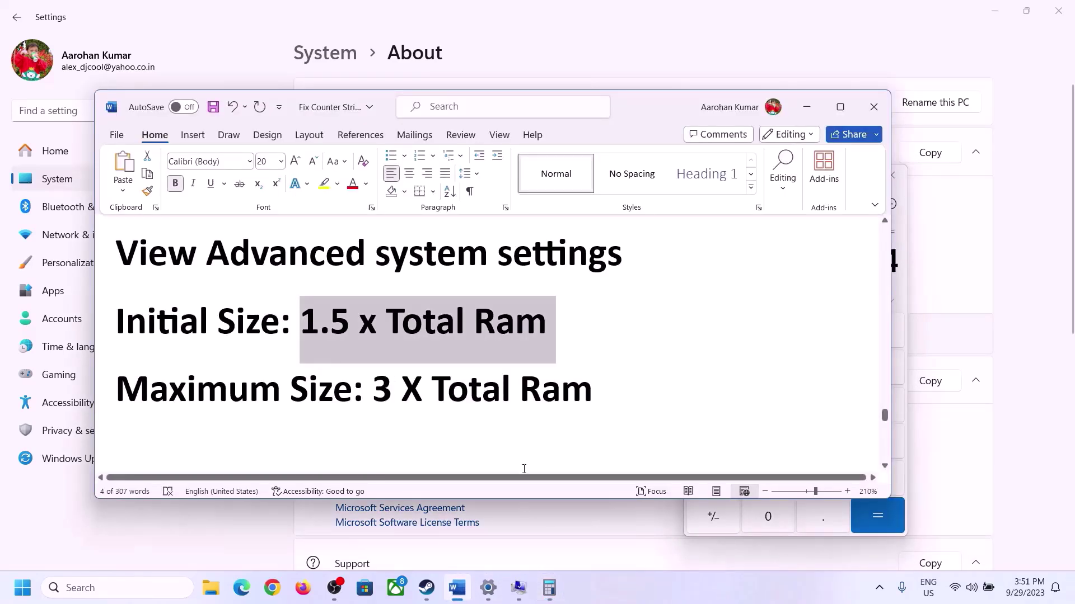
left_click(549, 587)
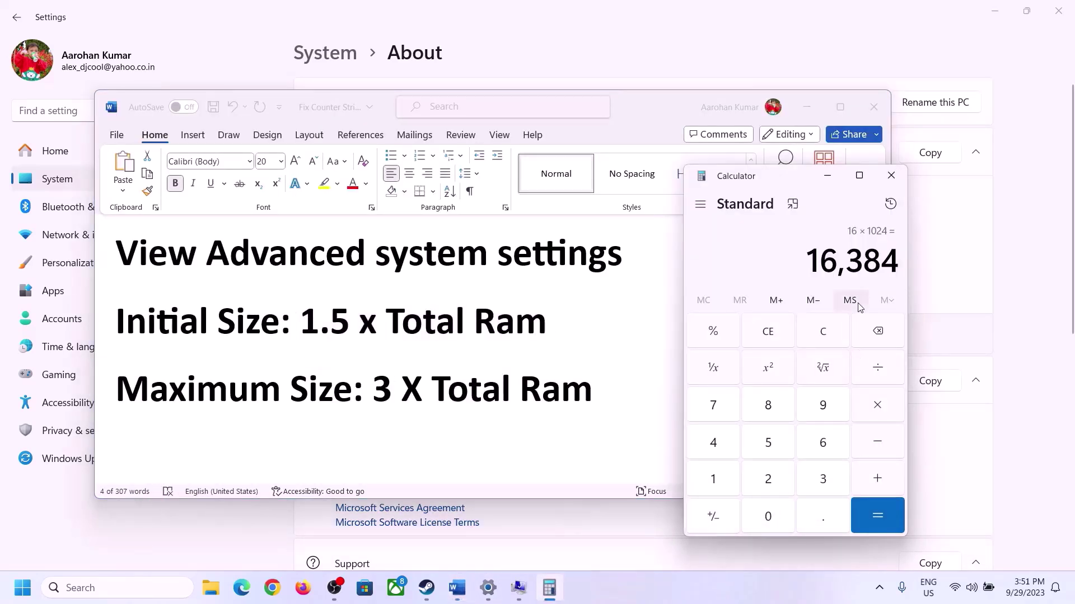
left_click(877, 407)
left_click(817, 480)
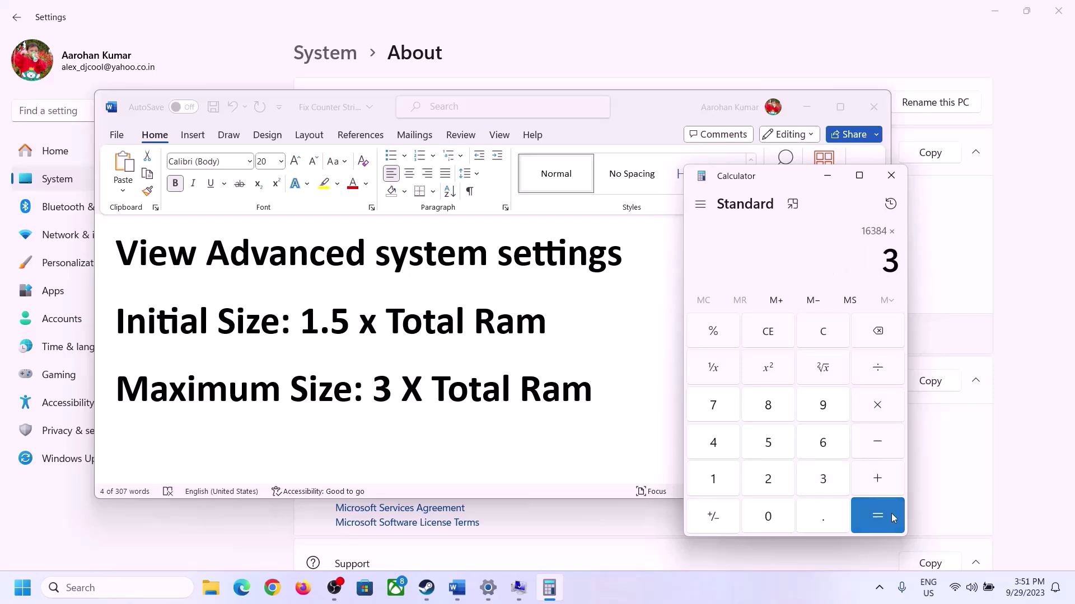
left_click(892, 517)
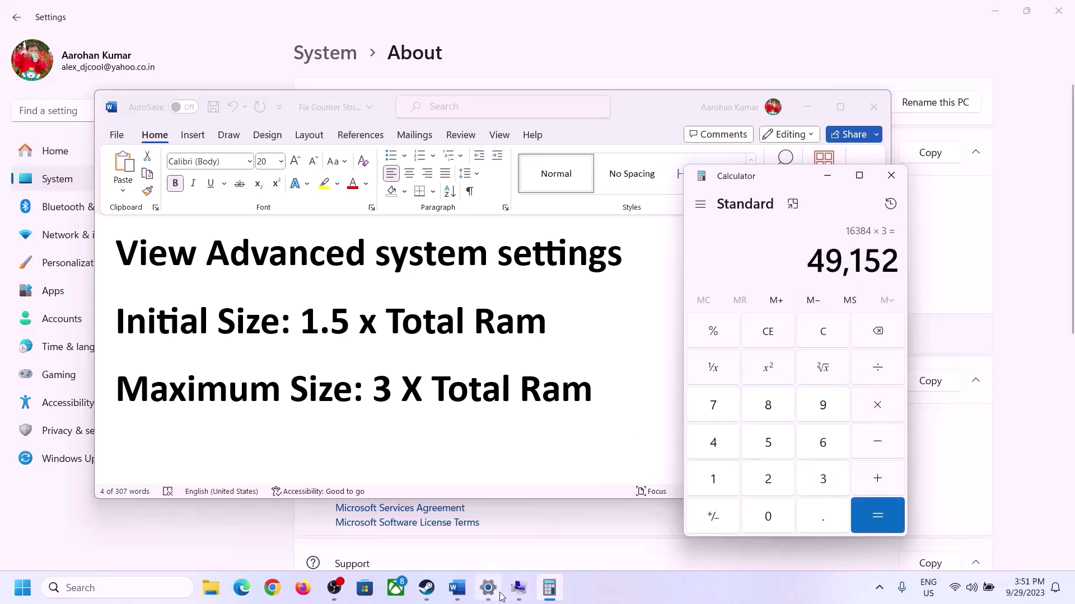
Step: Set the custom maximum size of drive C's paging file to 49152 MB and apply the virtual memory change
left_click(519, 587)
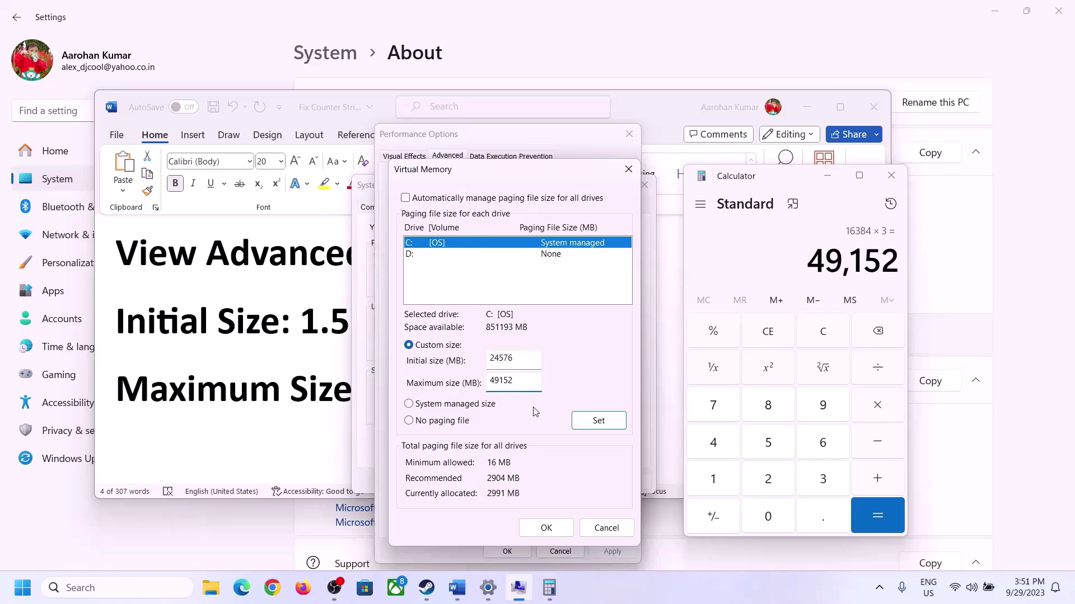
left_click(599, 420)
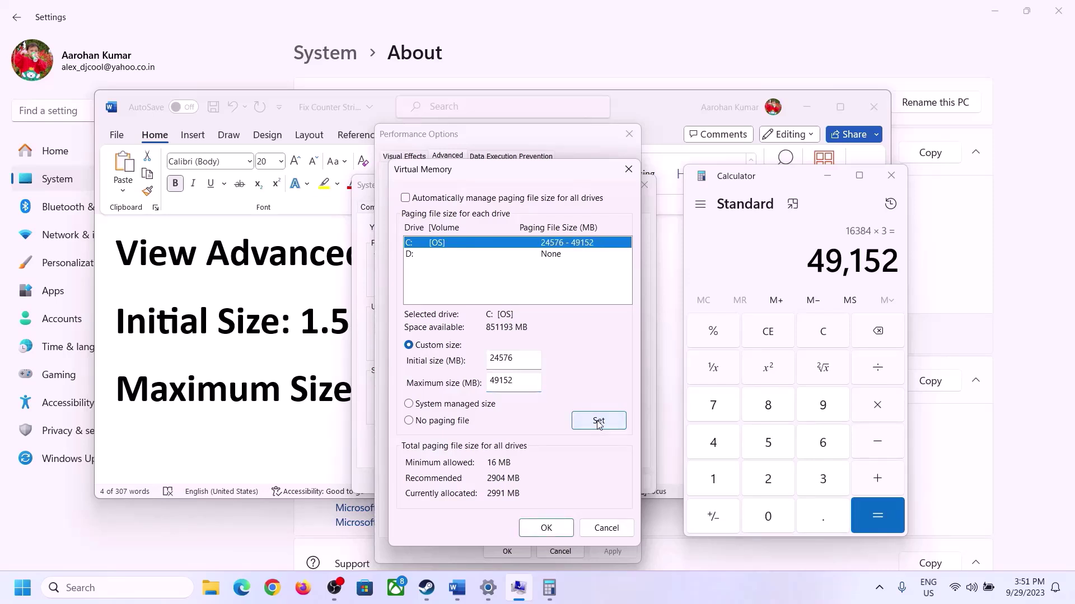
left_click(552, 529)
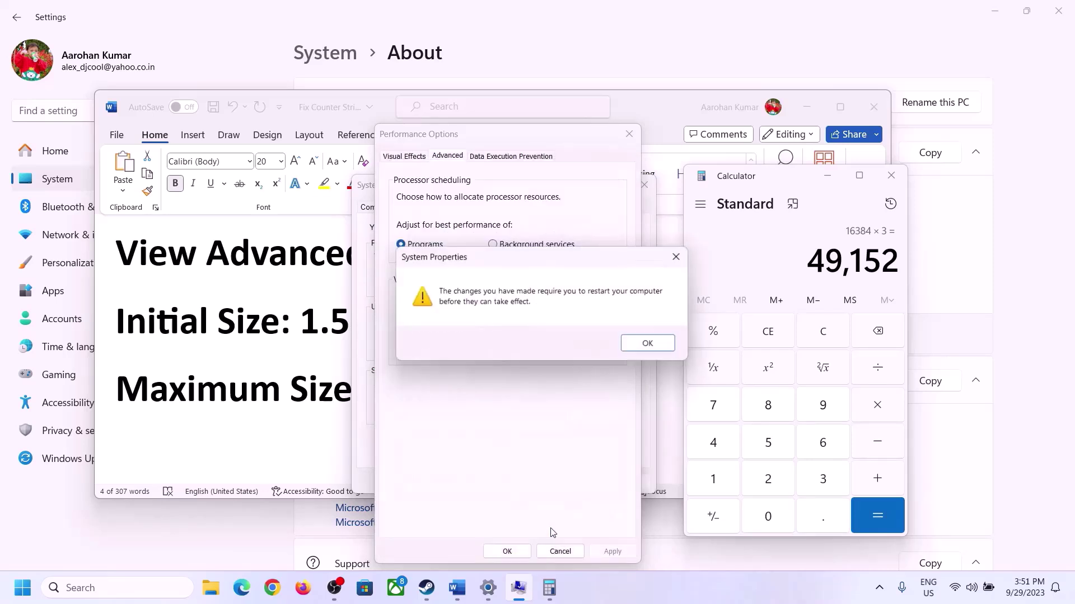
left_click(652, 346)
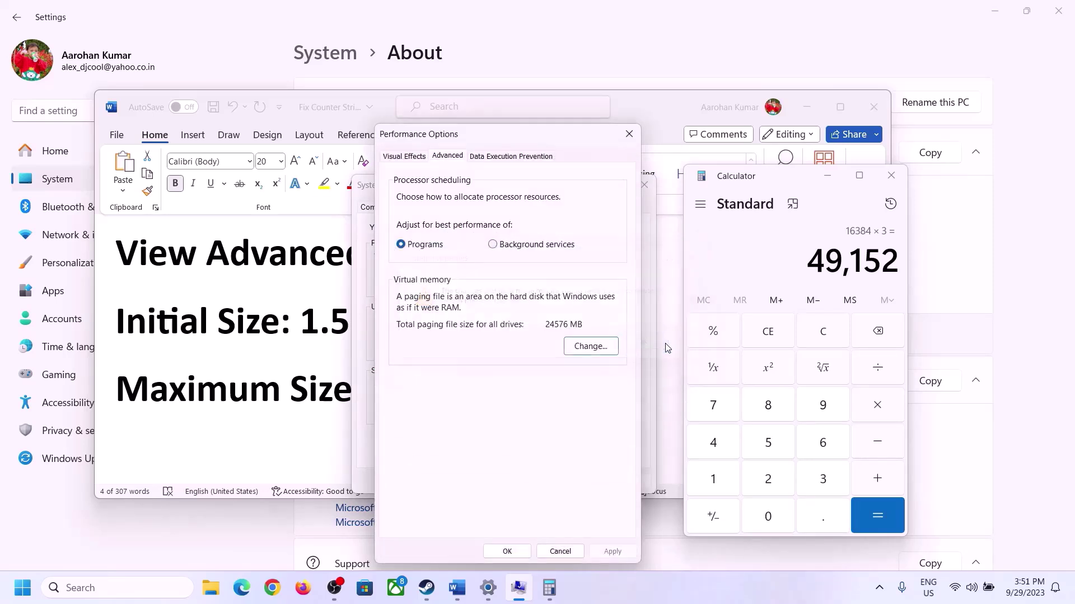
Step: Accept the performance options and system properties, and dismiss the restart request without restarting
left_click(507, 551)
left_click(510, 479)
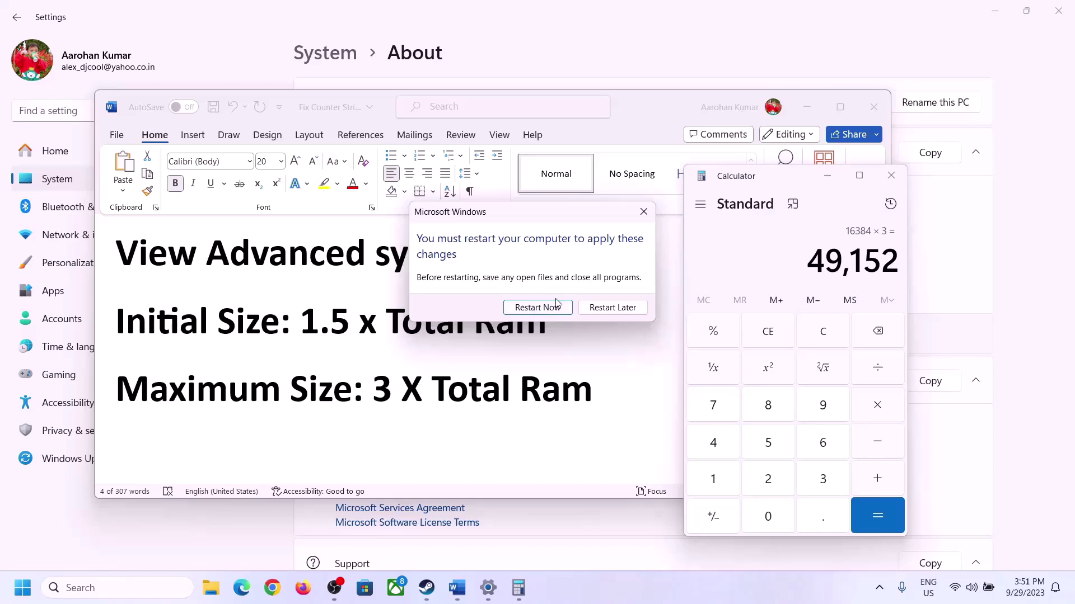
left_click(644, 212)
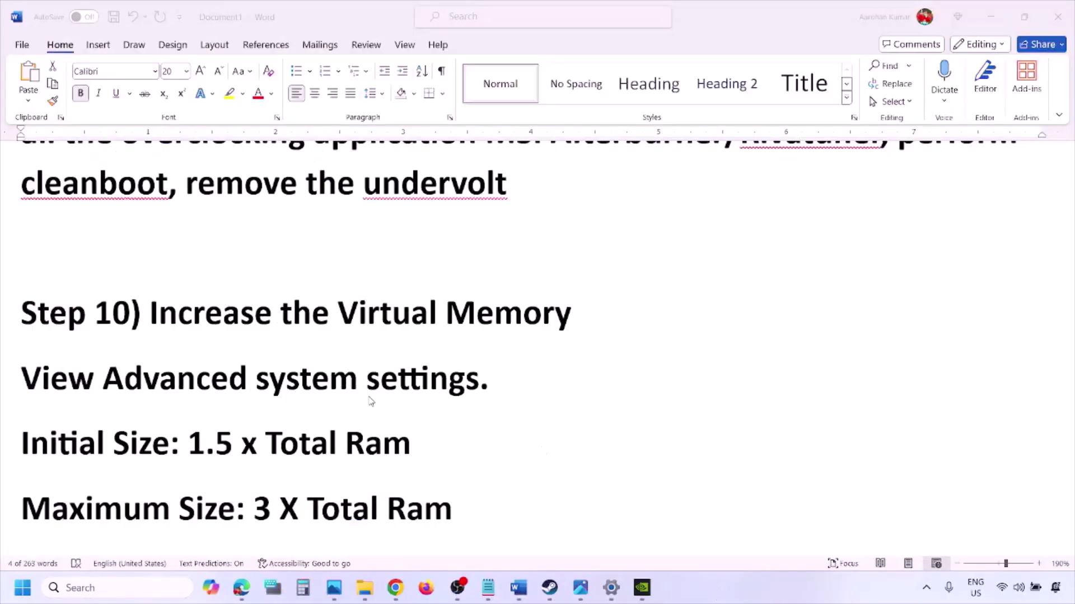
Step: Read Step 11 of the troubleshooting notes about updating the BIOS
scroll(371, 403, "down", 4)
left_click(148, 413)
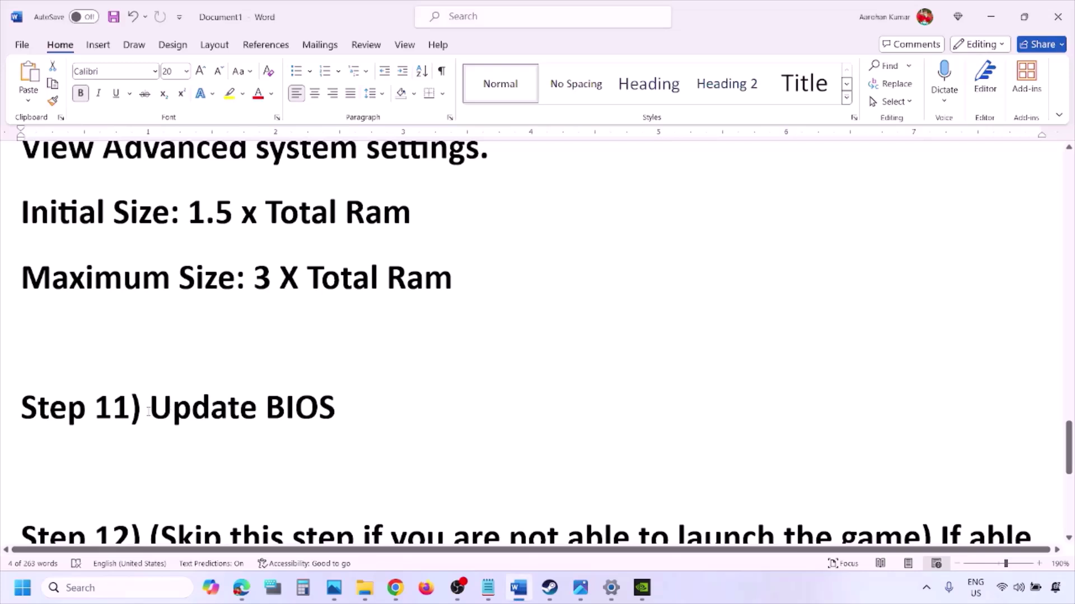
left_click_drag(150, 409, 360, 405)
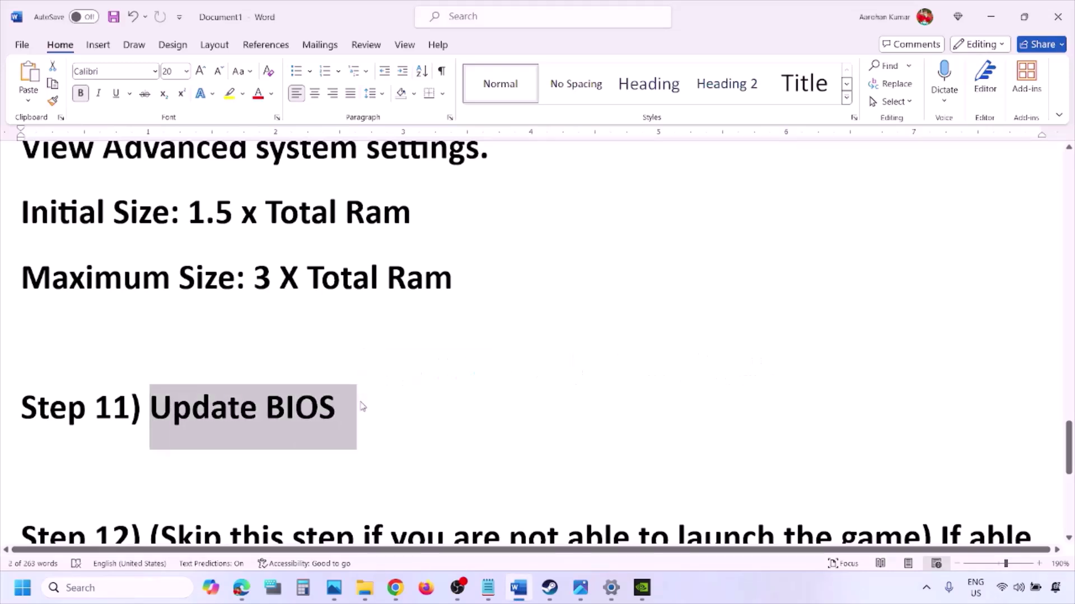
left_click(361, 407)
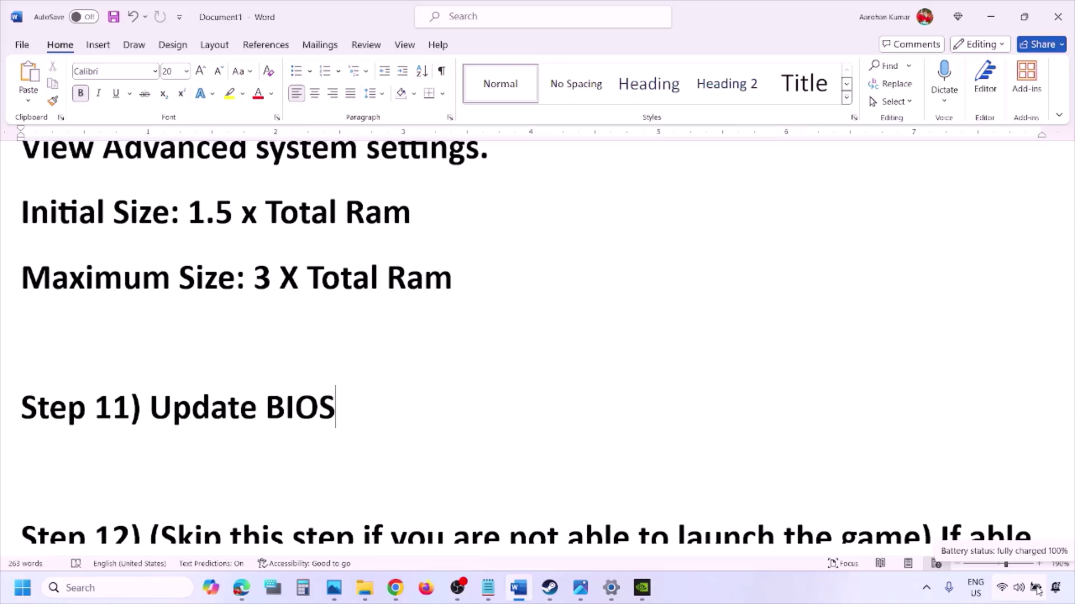
left_click(839, 584)
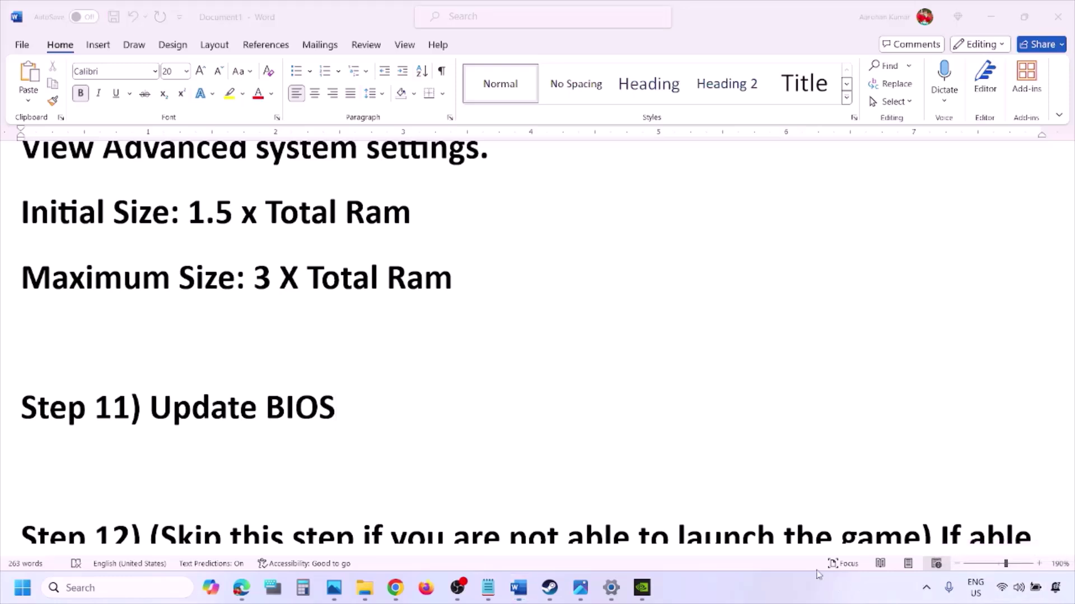
Step: Read Step 12 of the notes on switching to windowed mode and lowering the game's video settings and graphics preset
scroll(470, 434, "down", 3)
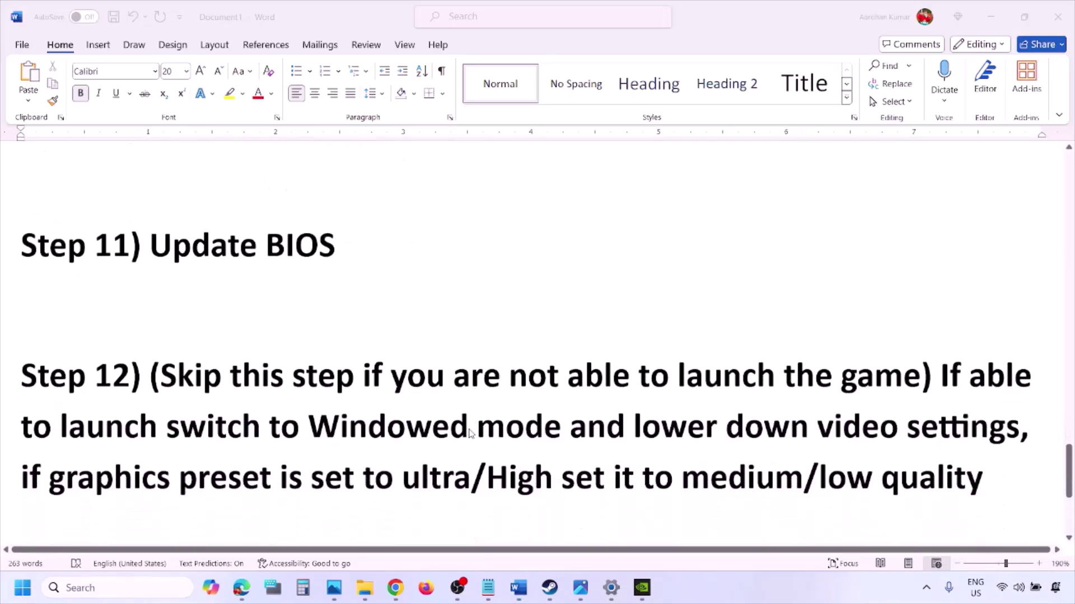
left_click(213, 355)
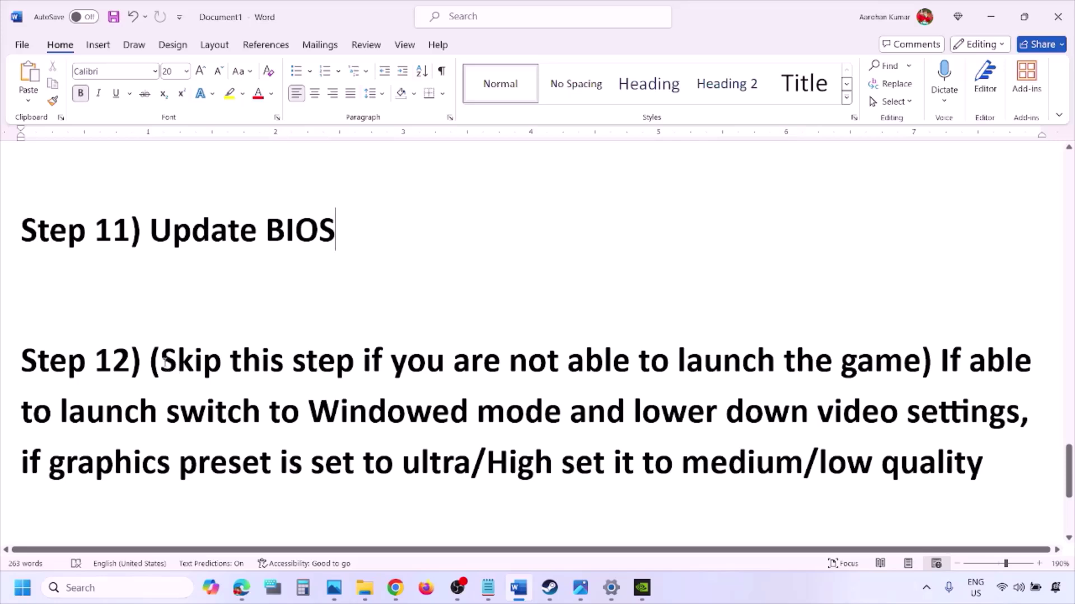
left_click_drag(166, 361, 1019, 413)
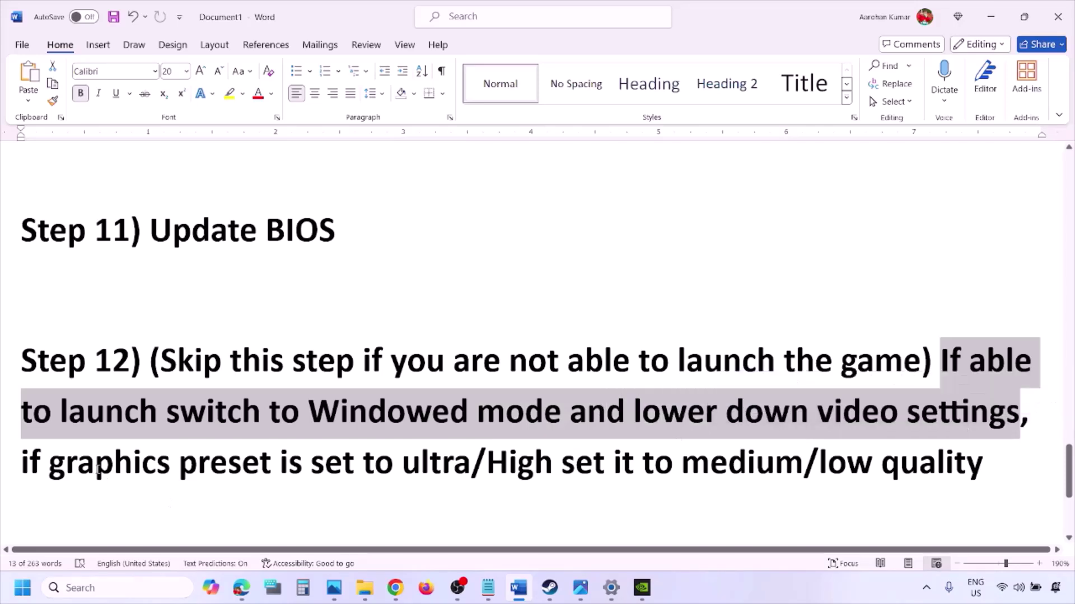
left_click_drag(50, 463, 607, 475)
left_click(652, 473)
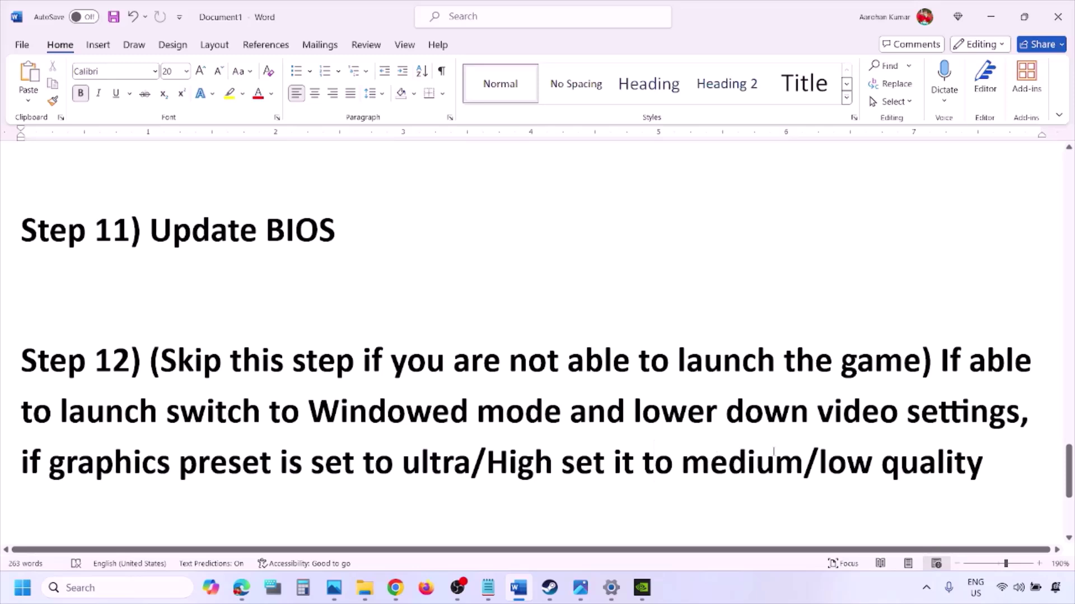
left_click_drag(715, 456, 983, 463)
left_click(511, 416)
left_click_drag(323, 362, 663, 464)
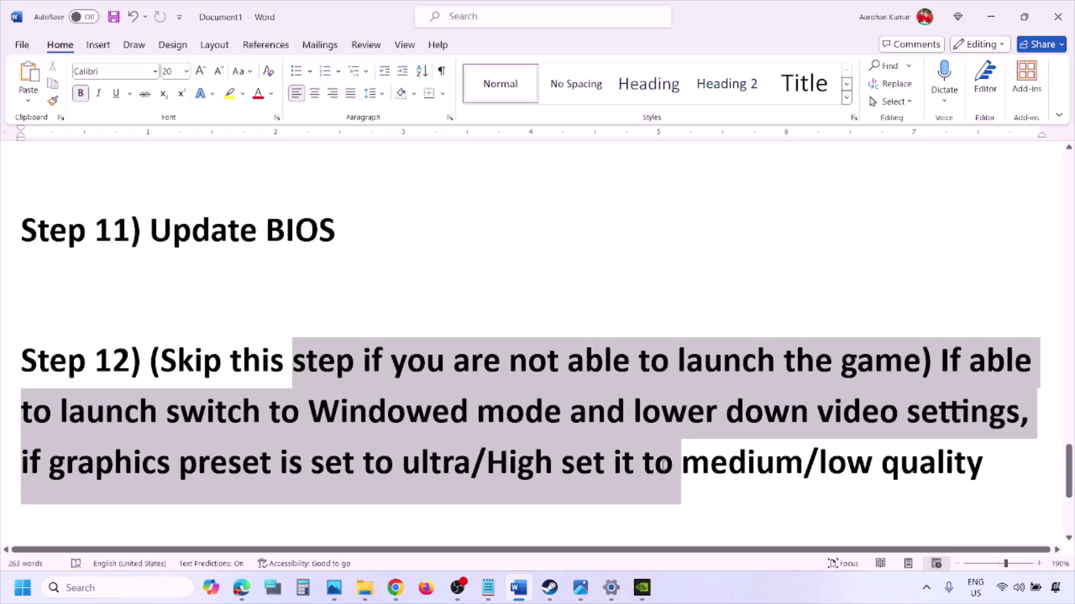
left_click(716, 582)
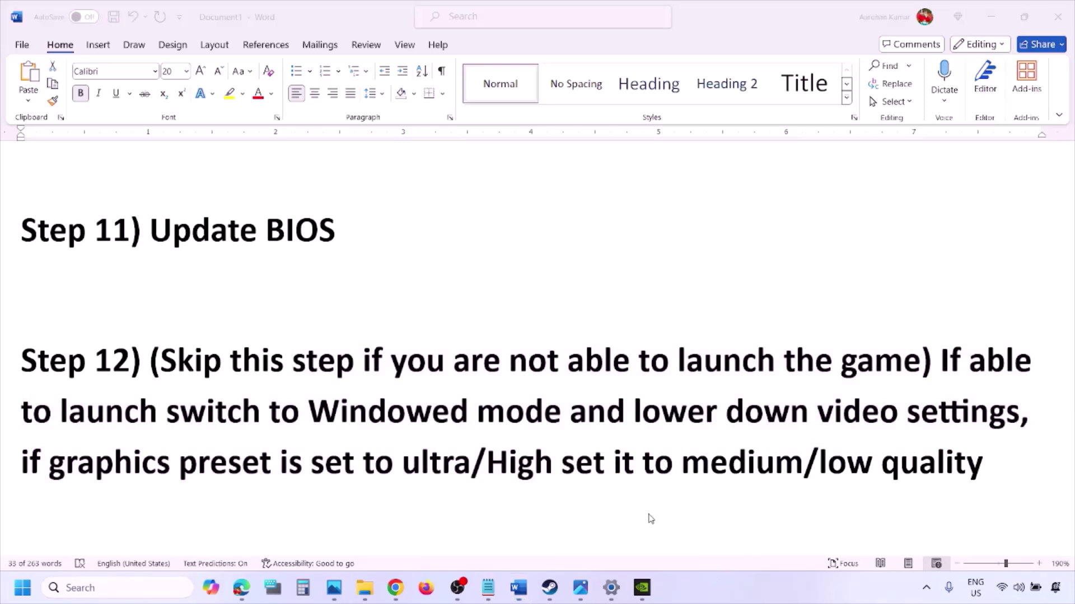
Step: Read Step 13 of the notes on uninstalling the game, deleting its folder, and reinstalling it to C drive or another SSD
scroll(510, 456, "down", 2)
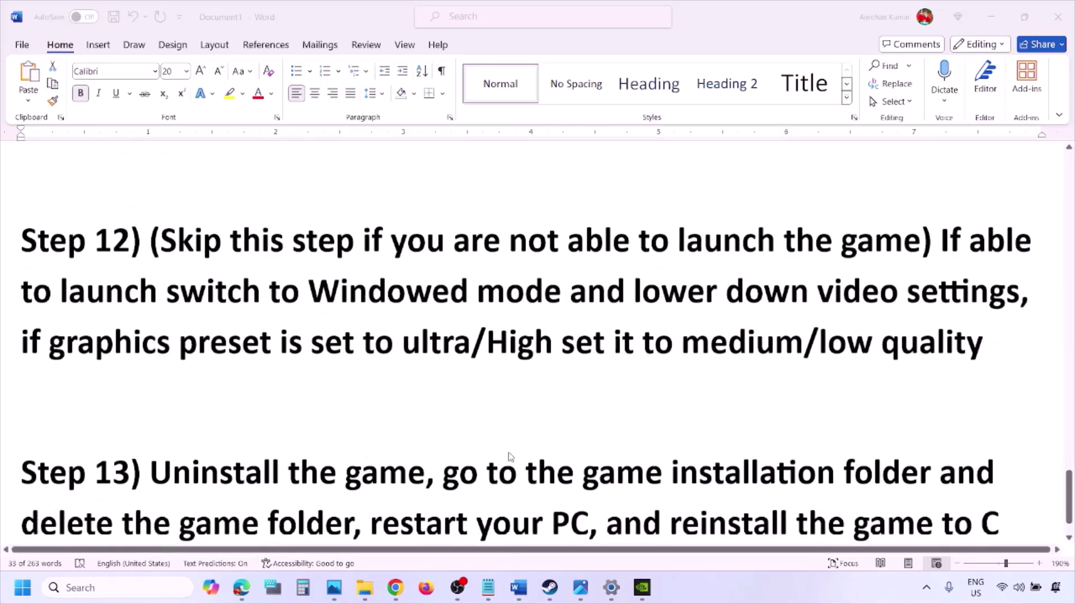
scroll(510, 457, "down", 2)
left_click(184, 346)
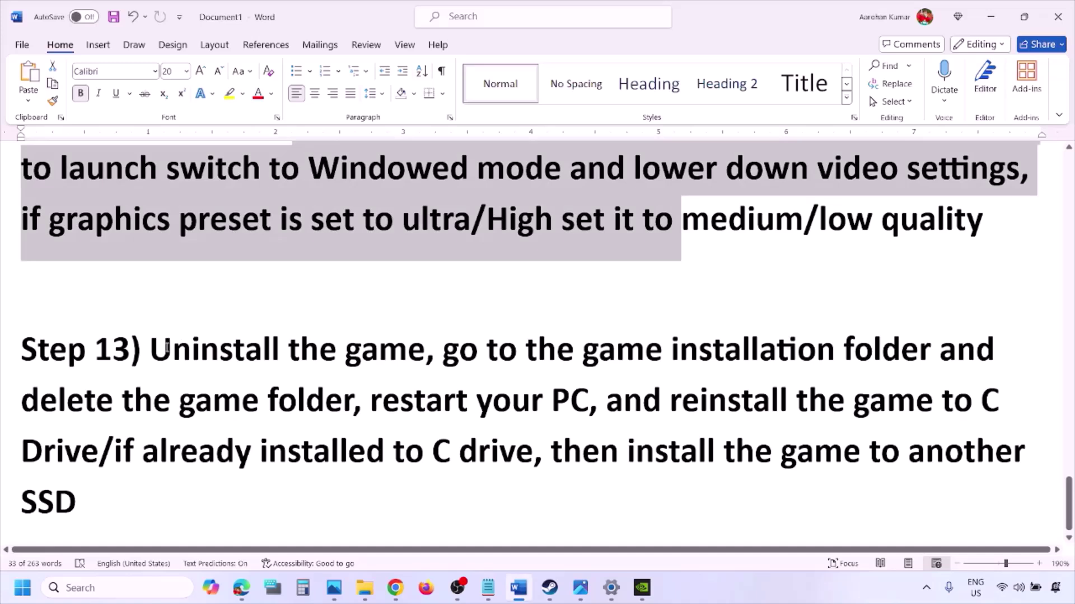
left_click_drag(159, 347, 469, 399)
left_click(468, 400)
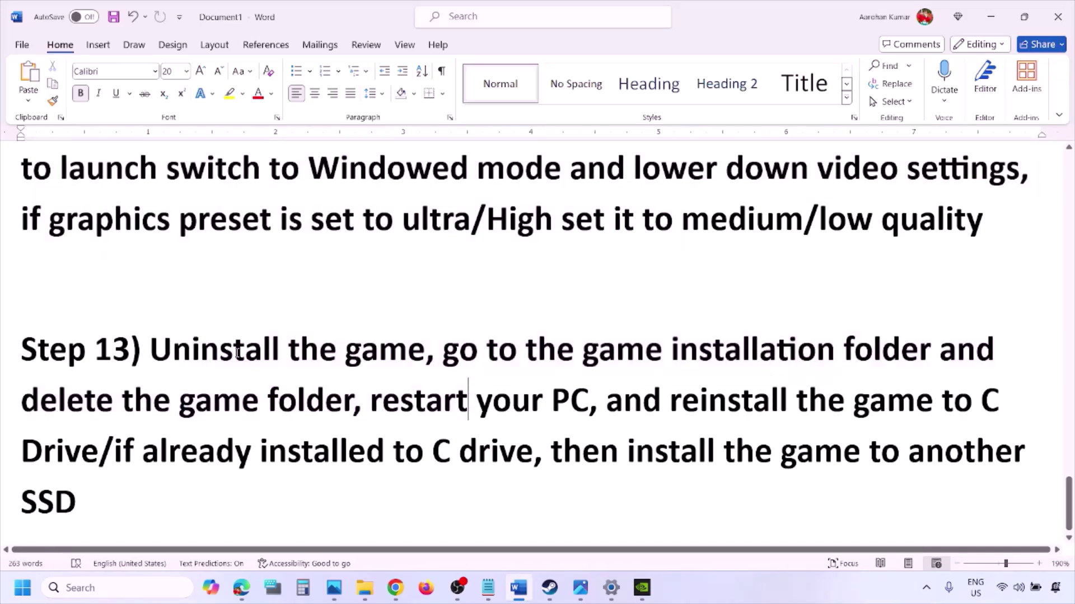
left_click_drag(166, 351, 480, 406)
left_click_drag(654, 412, 99, 439)
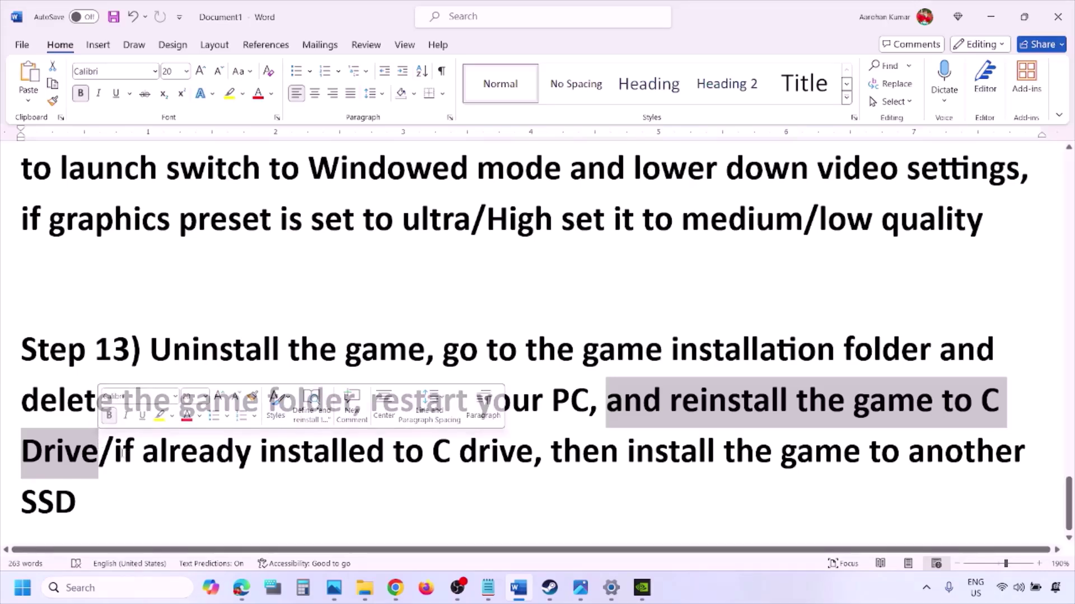
left_click_drag(115, 452, 502, 452)
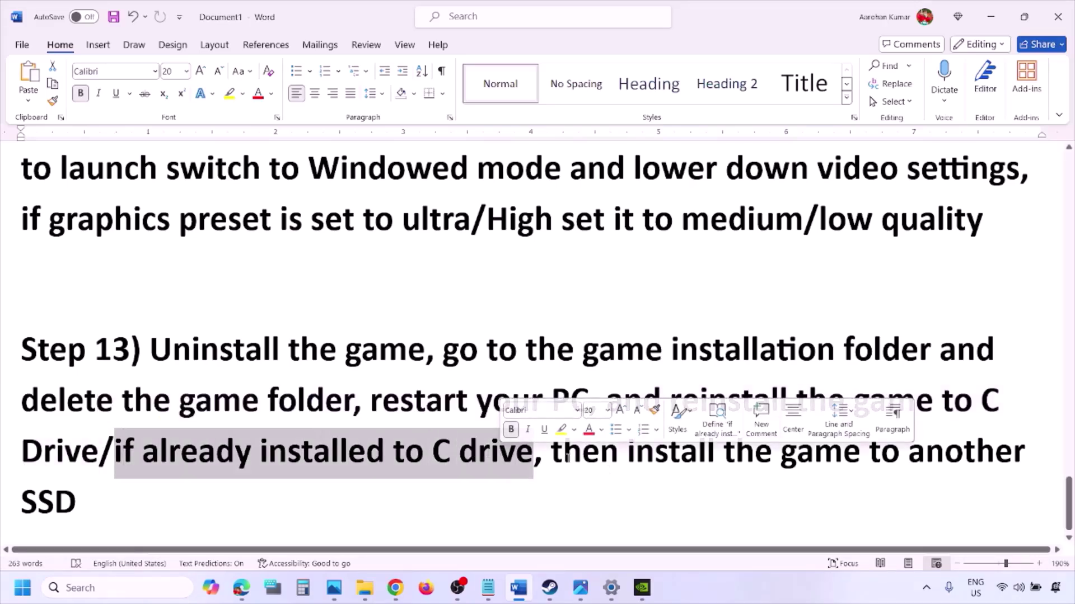
left_click_drag(582, 453, 168, 497)
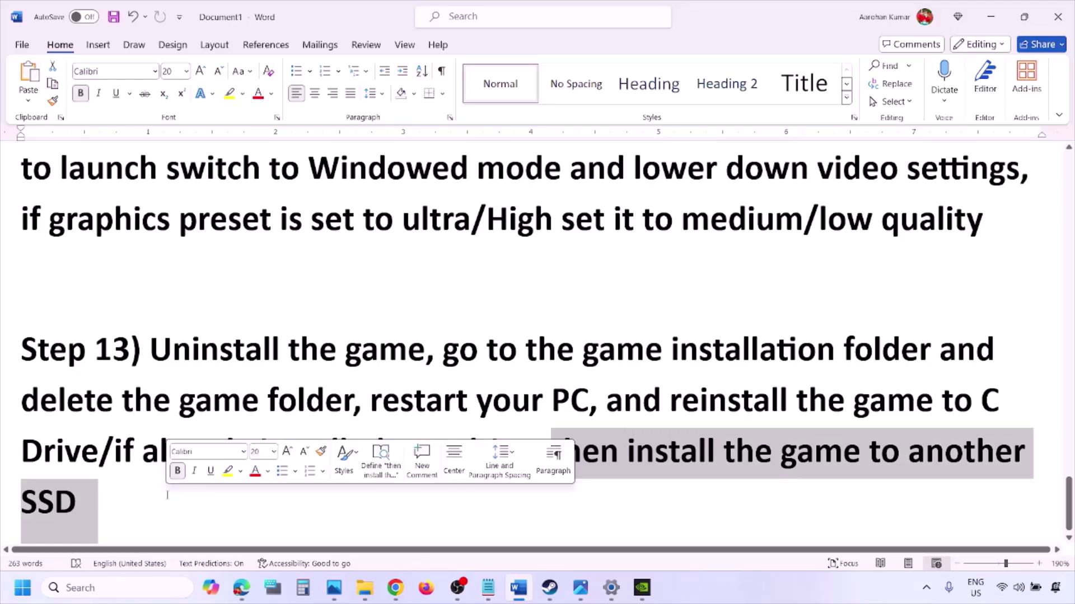
left_click(168, 495)
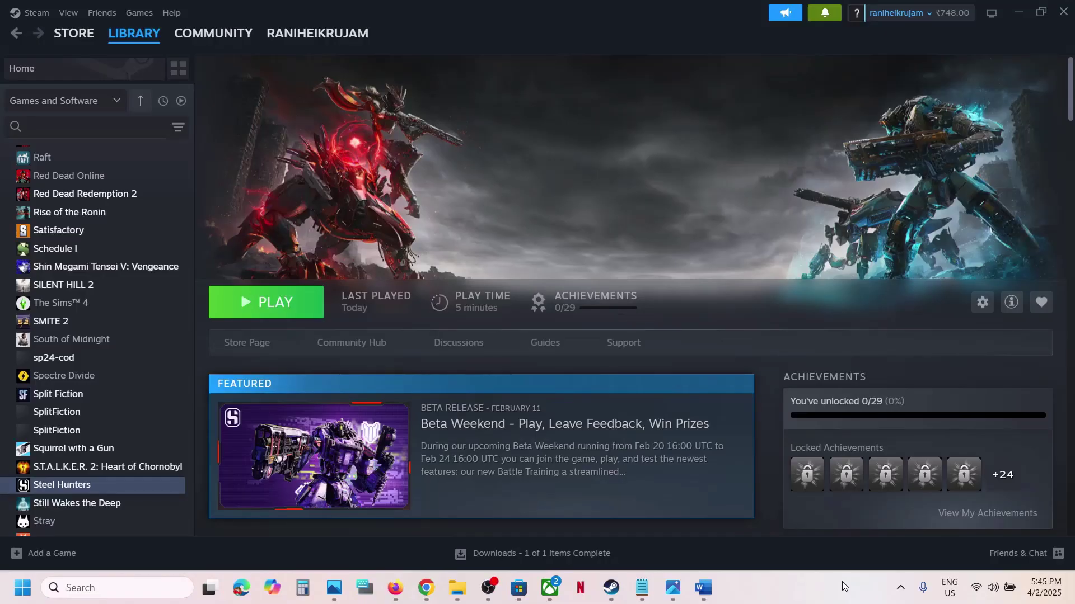